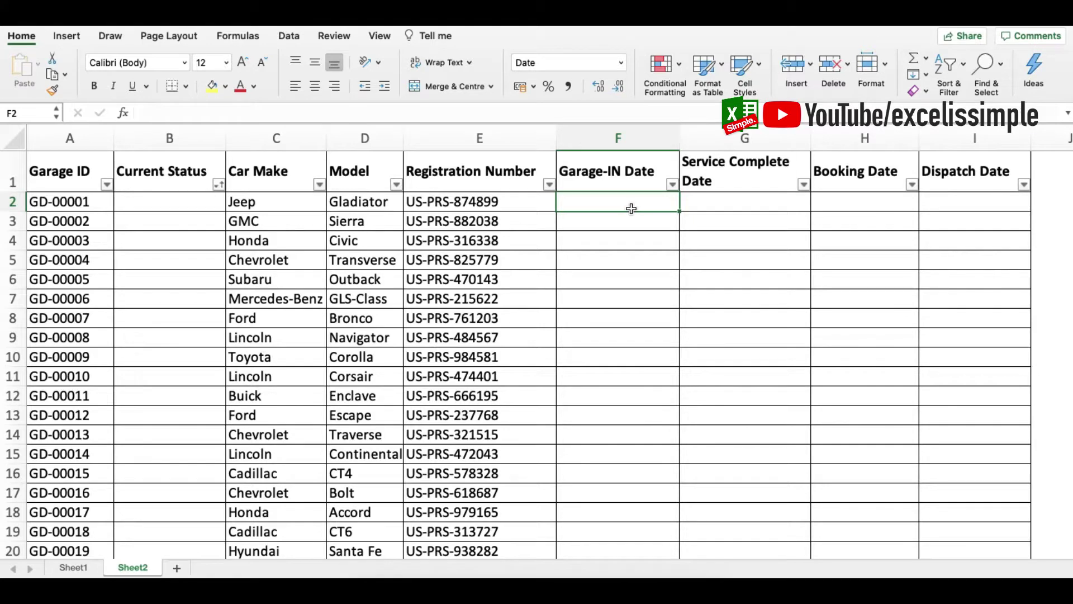
# For GD-00001, enter Garage-IN Date 2 oct, Service Complete Date 5 oct, Booking Date 8 oct and Dispatch Date 10 oct
pyautogui.write('2 oct')
pyautogui.press('Tab')
pyautogui.write('5 oct')
pyautogui.press('Tab')
pyautogui.write('8 oct')
pyautogui.press('Return')
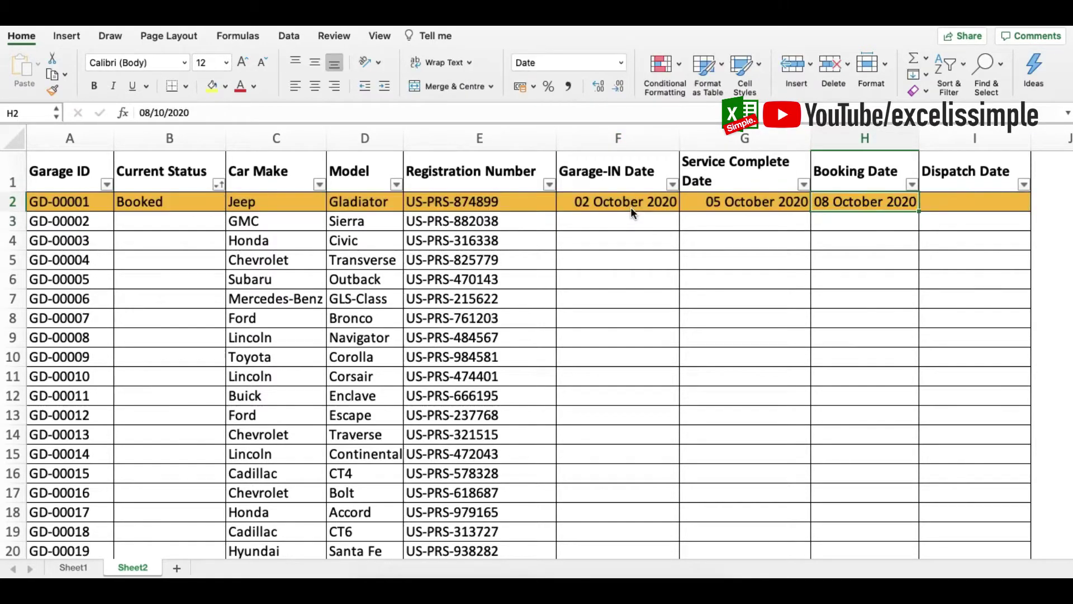
pyautogui.press('Tab')
pyautogui.write('10 oct')
pyautogui.press('Return')
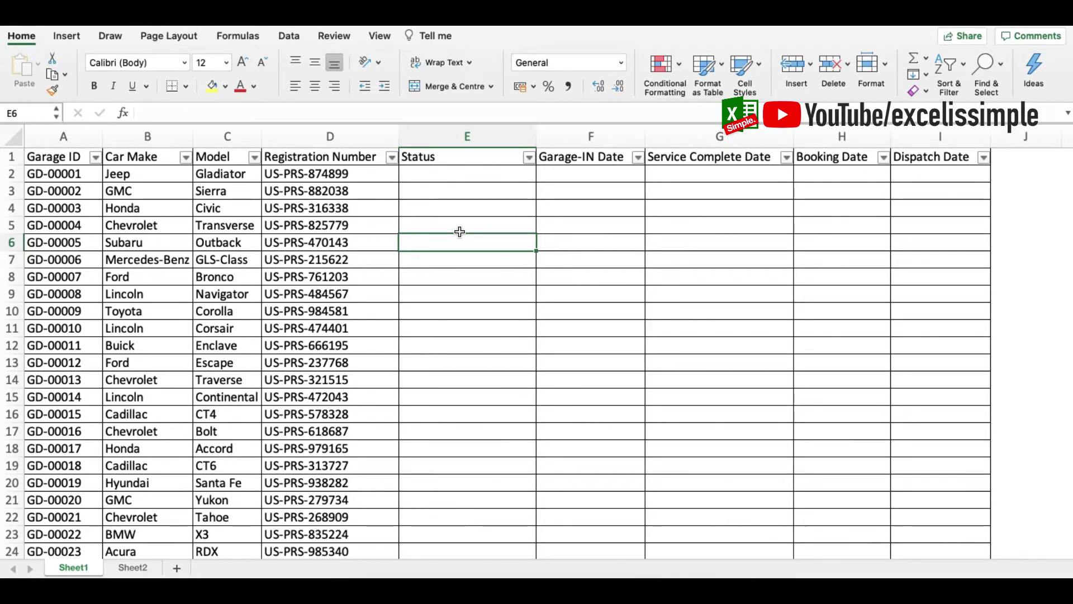
# Review Sheet1's columns one by one, from Garage ID through Status to Dispatch Date
pyautogui.click(65, 159)
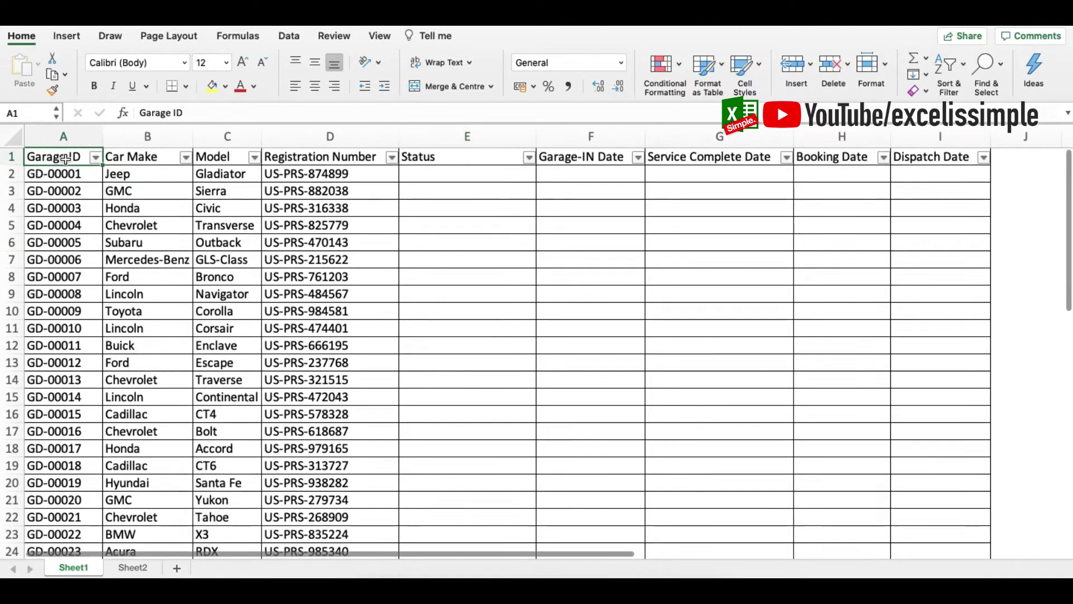
pyautogui.hotkey('ctrl', 'shift', 'Down')
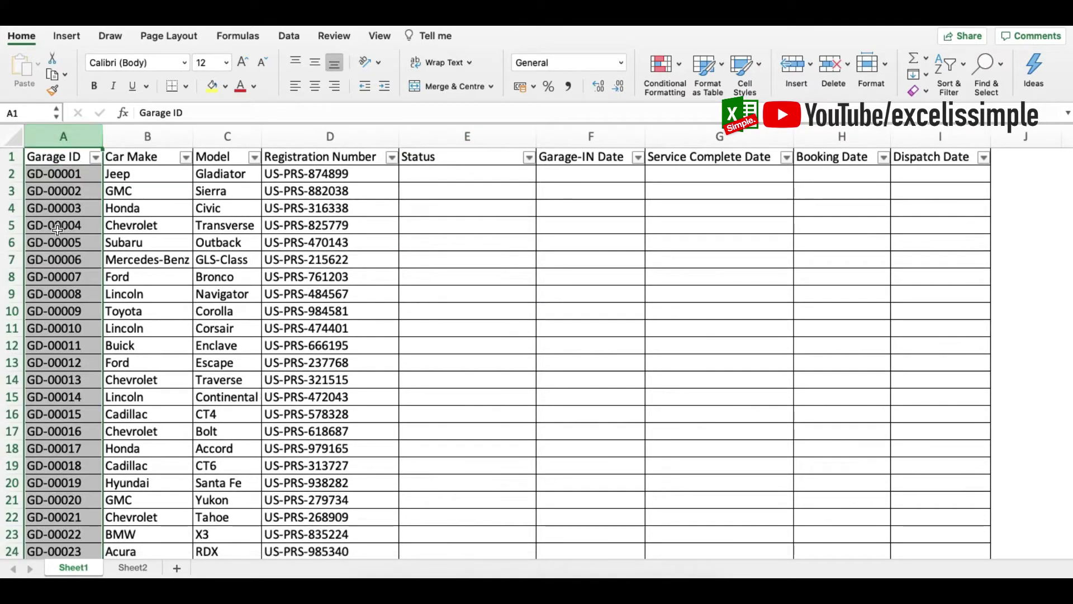
pyautogui.click(57, 228)
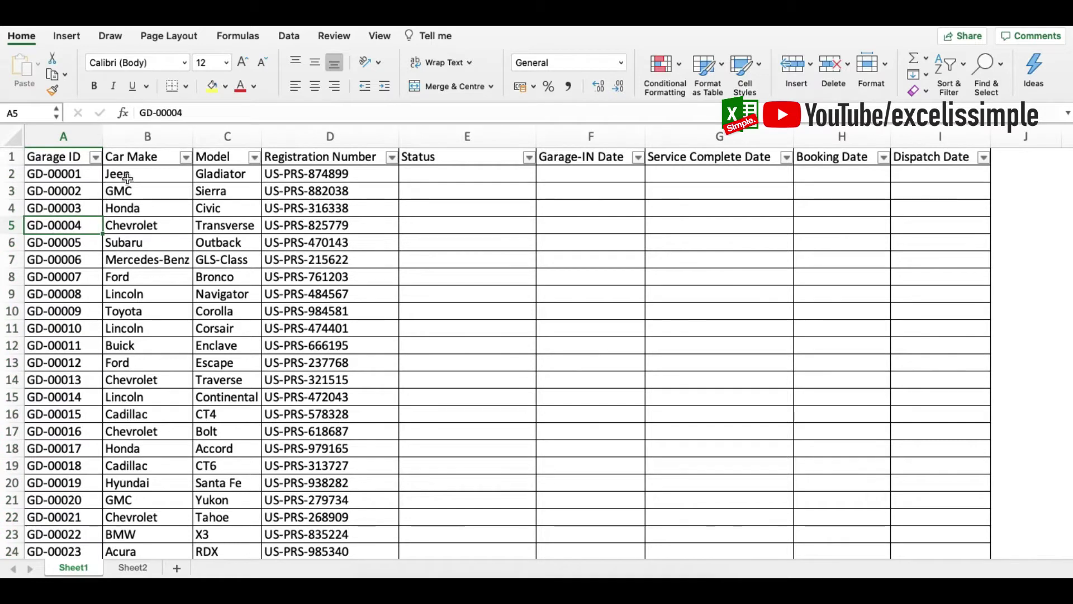
pyautogui.click(162, 156)
pyautogui.hotkey('ctrl', 'shift', 'Down')
pyautogui.click(225, 139)
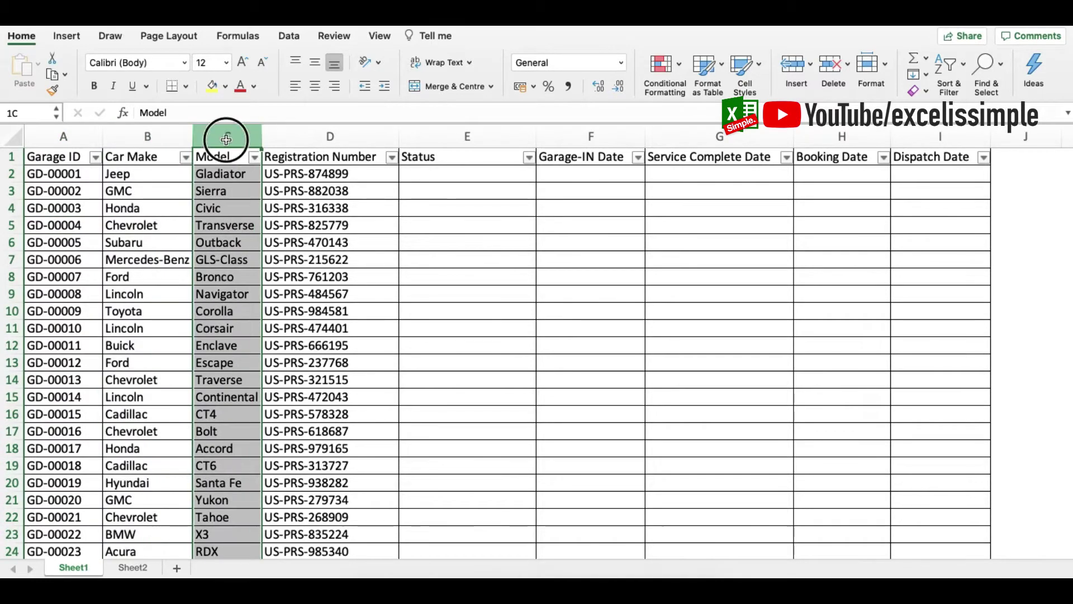
pyautogui.click(289, 141)
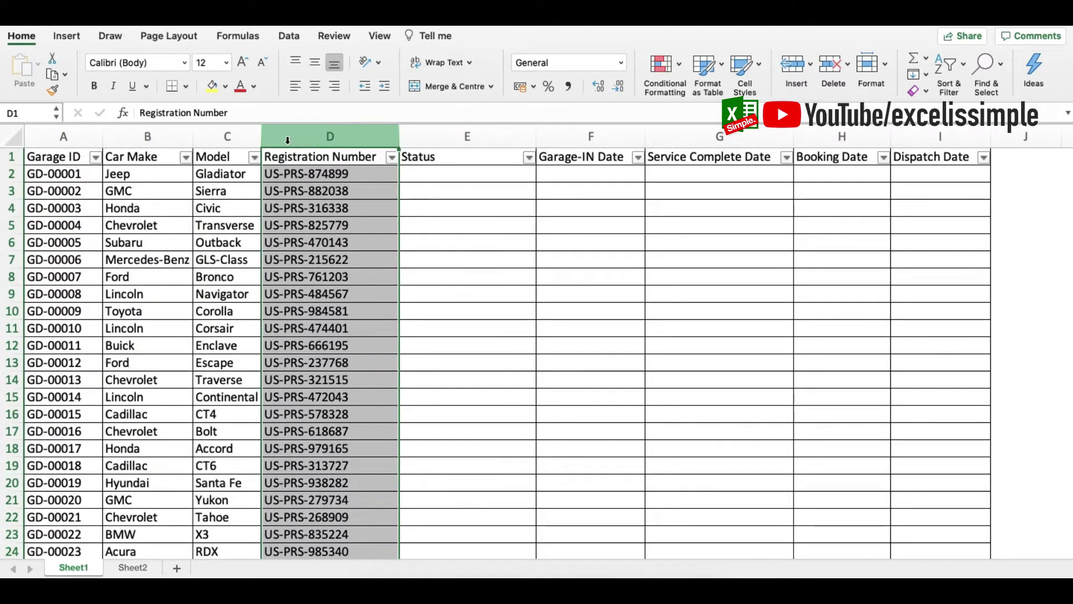
pyautogui.click(447, 143)
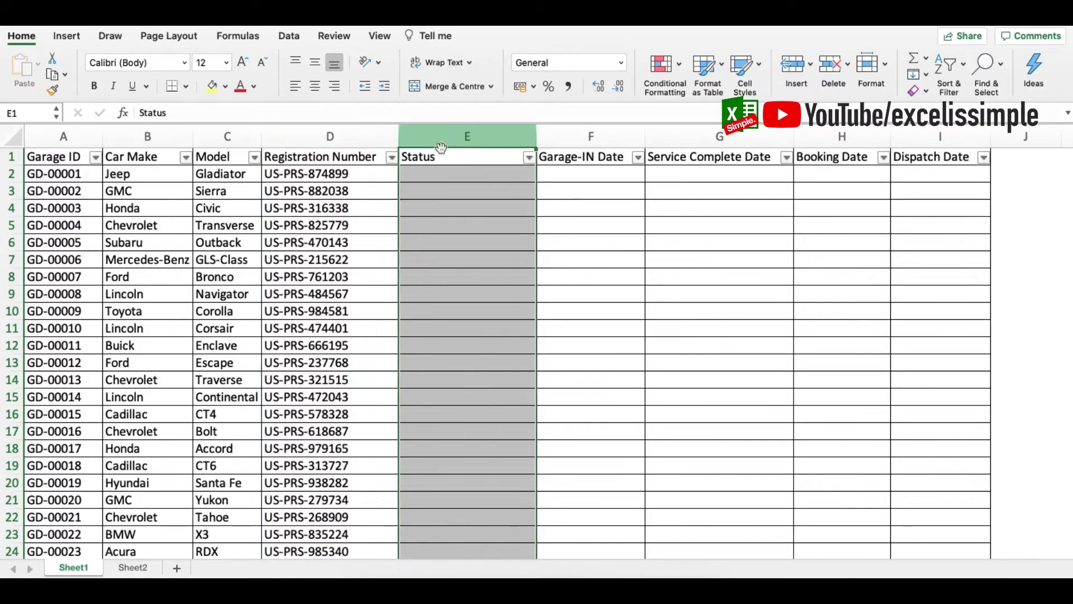
pyautogui.click(577, 177)
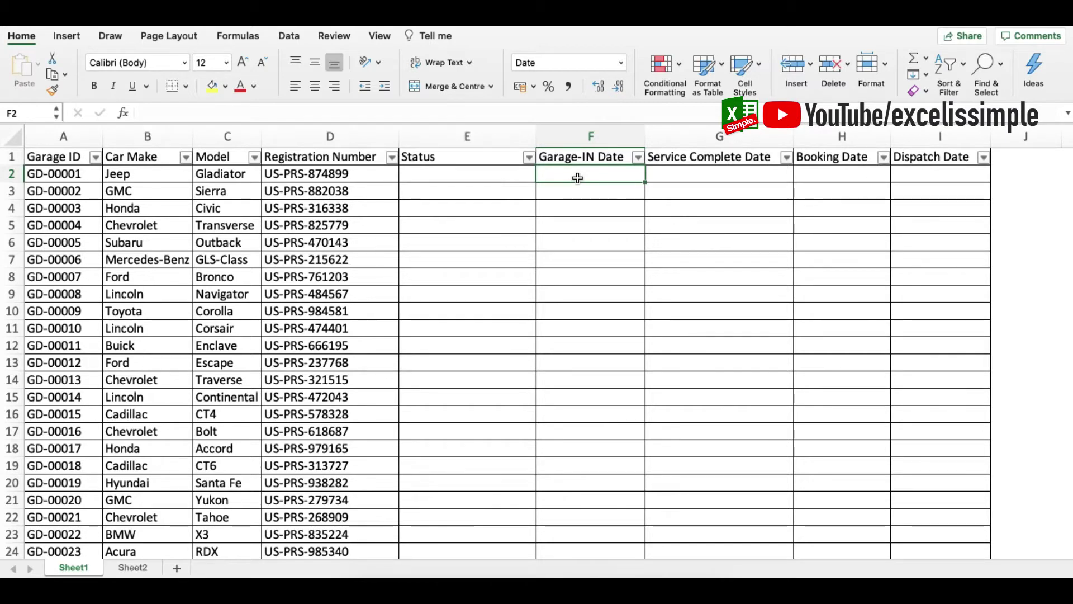
pyautogui.click(581, 137)
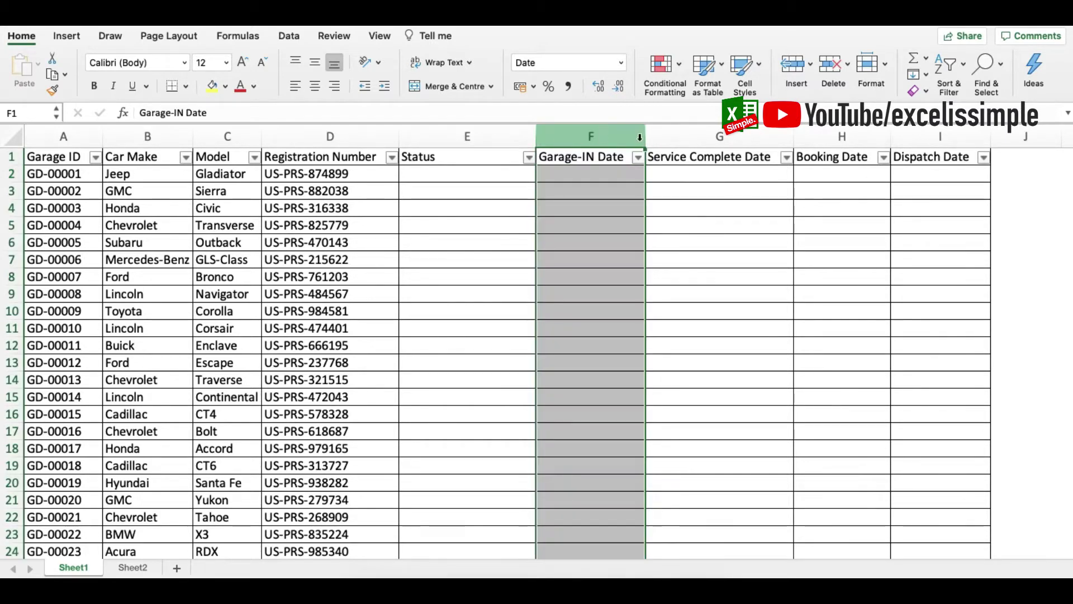
pyautogui.click(718, 134)
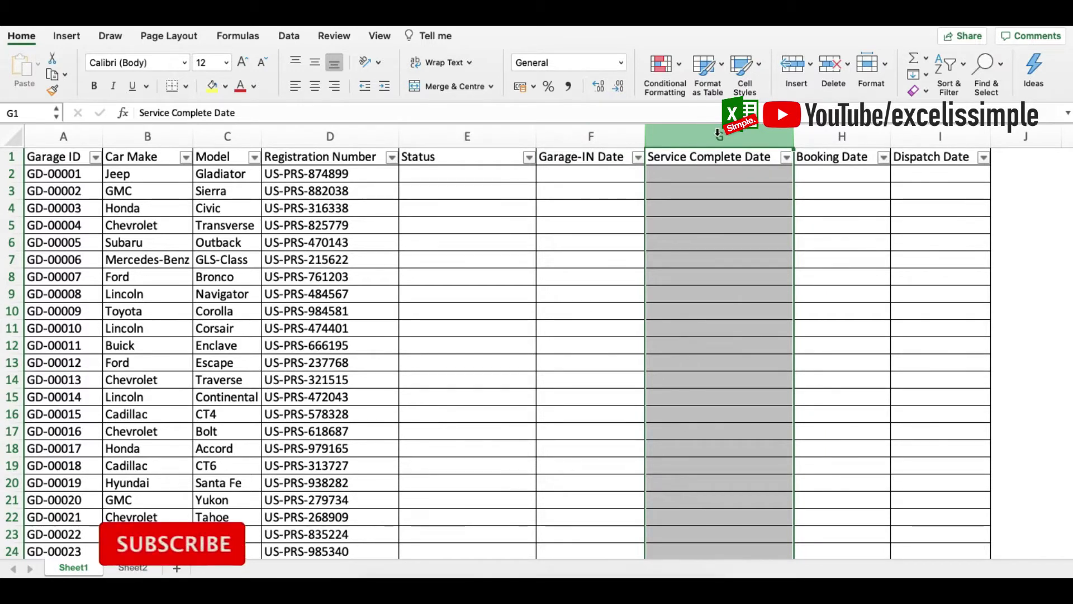
pyautogui.click(838, 135)
pyautogui.click(923, 134)
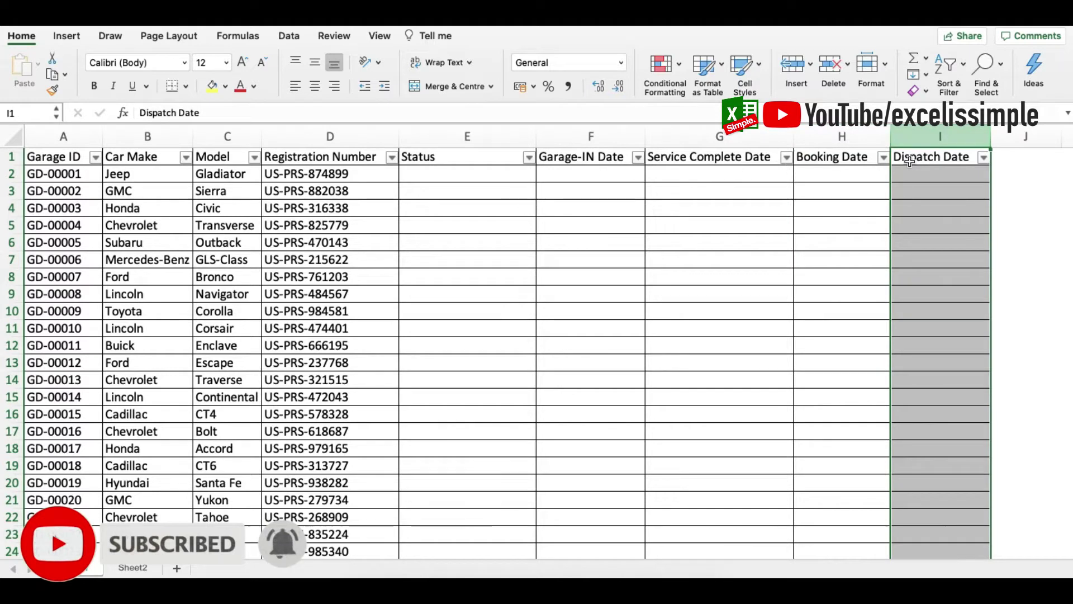
pyautogui.click(441, 171)
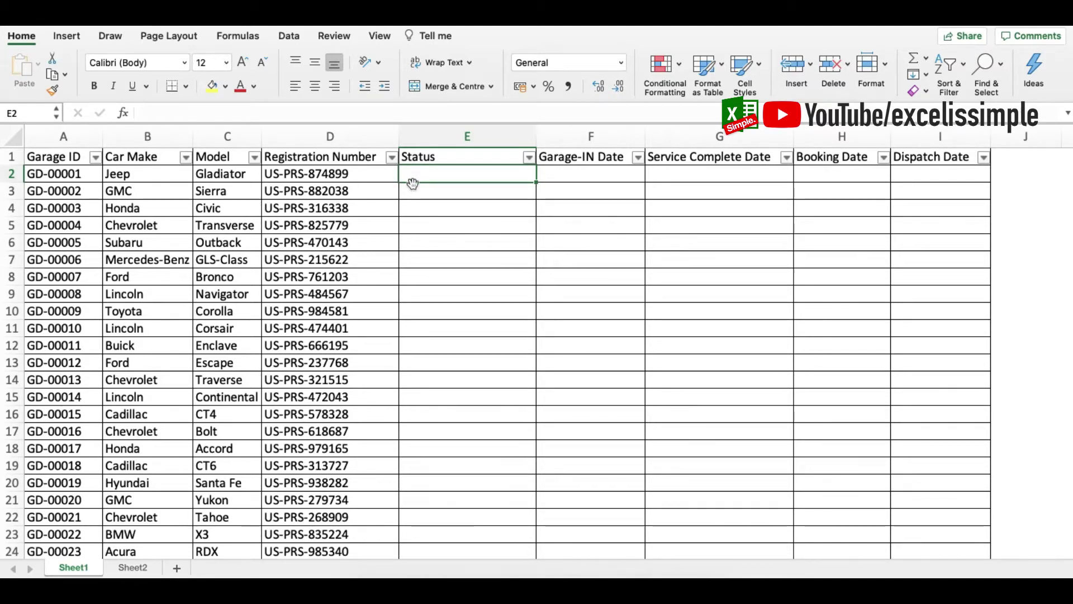
# Make the header row from Garage ID through Dispatch Date bold
pyautogui.click(66, 156)
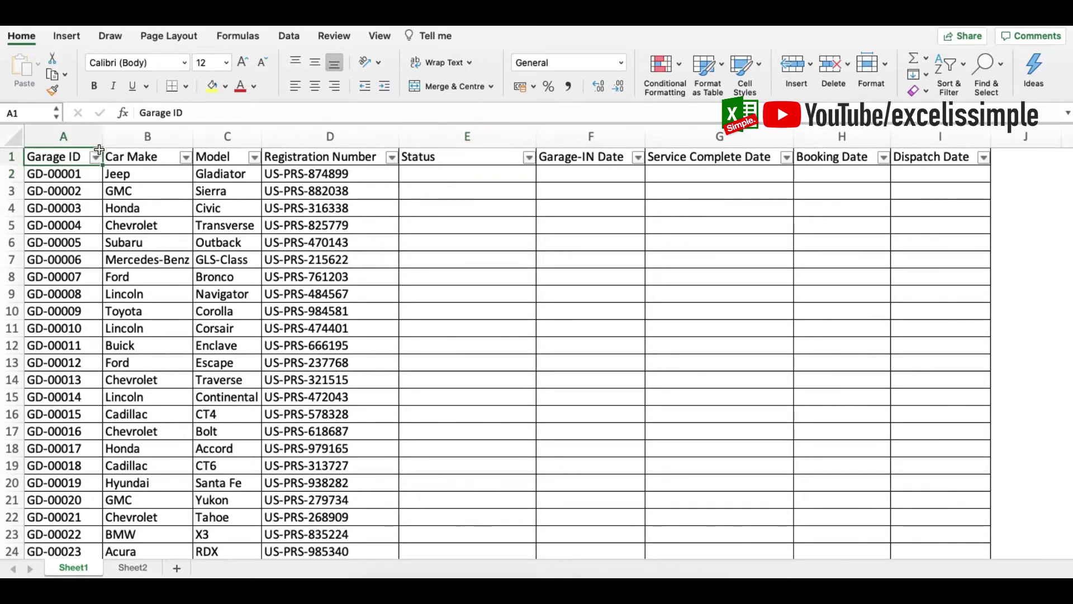
pyautogui.hotkey('ctrl', 'shift', 'Right')
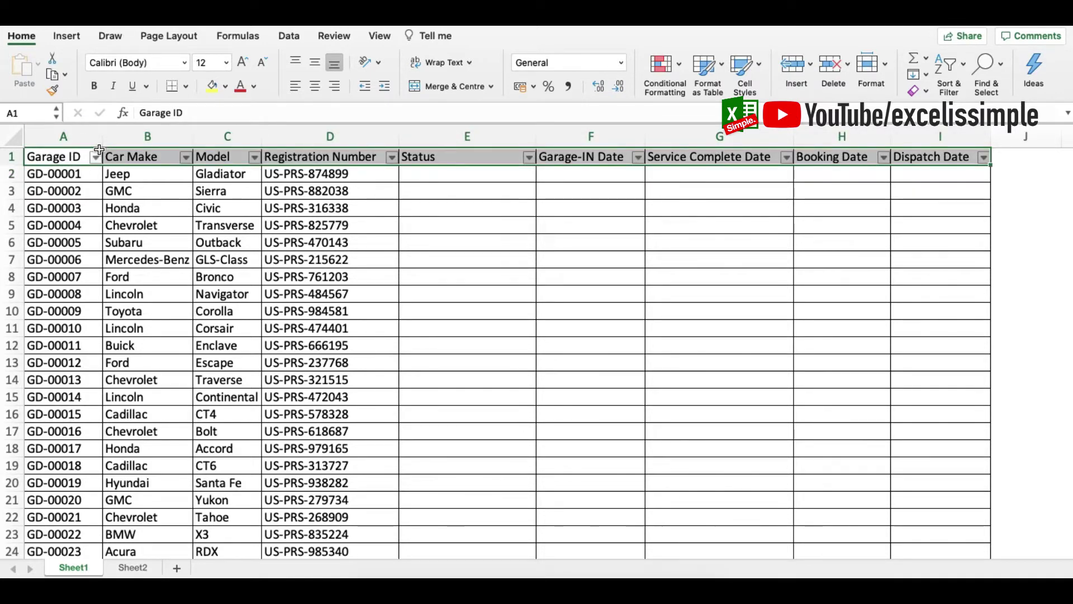
# Freeze panes at cell E2 to lock the header row and columns A to D, and check that they hold
pyautogui.click(429, 174)
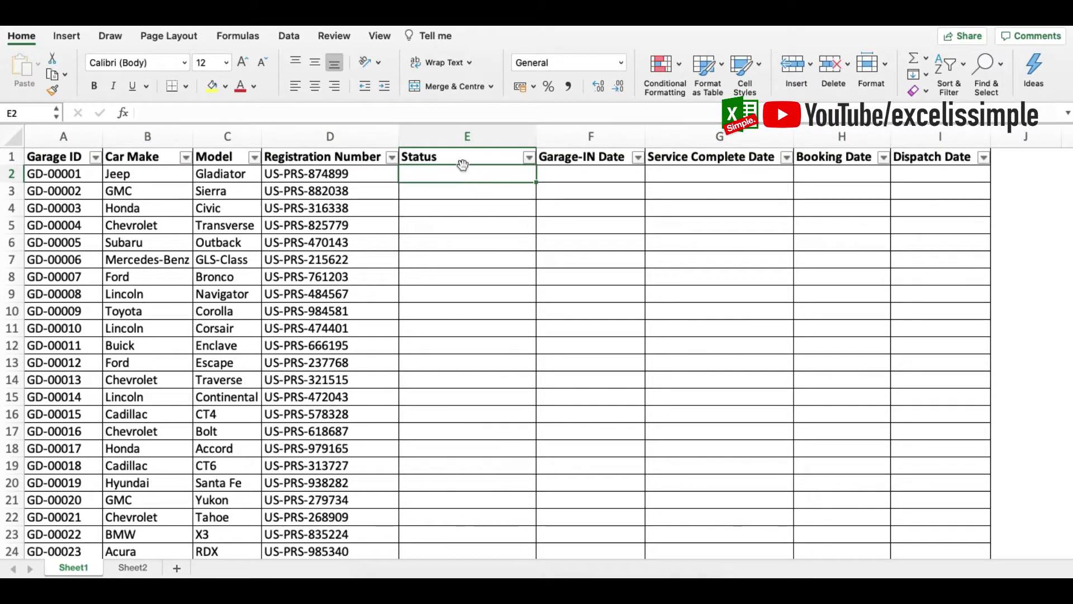
pyautogui.click(381, 36)
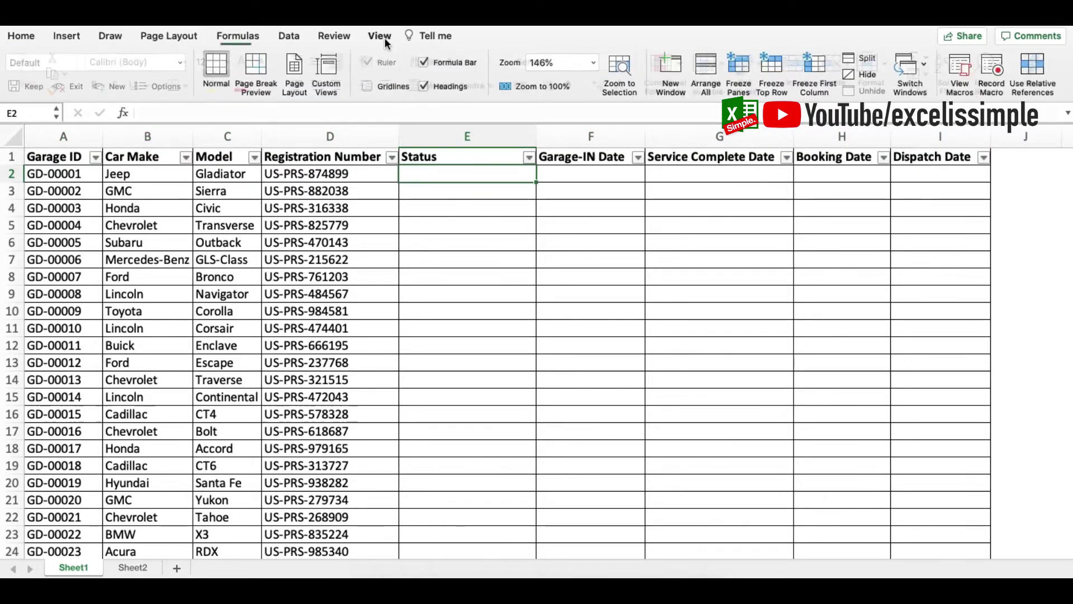
pyautogui.click(746, 70)
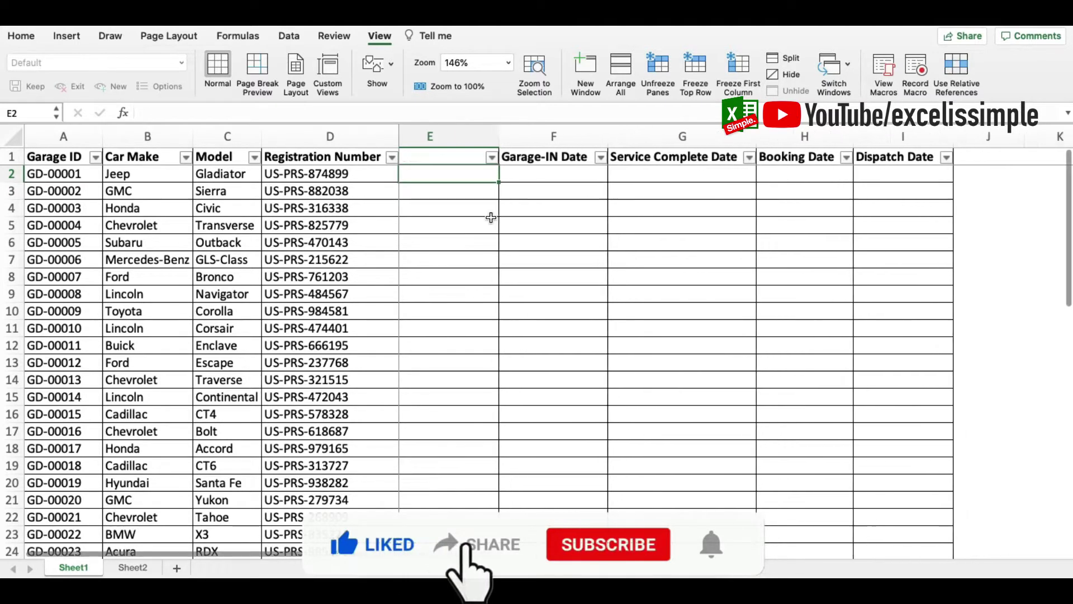
pyautogui.hscroll(5, 490, 217)
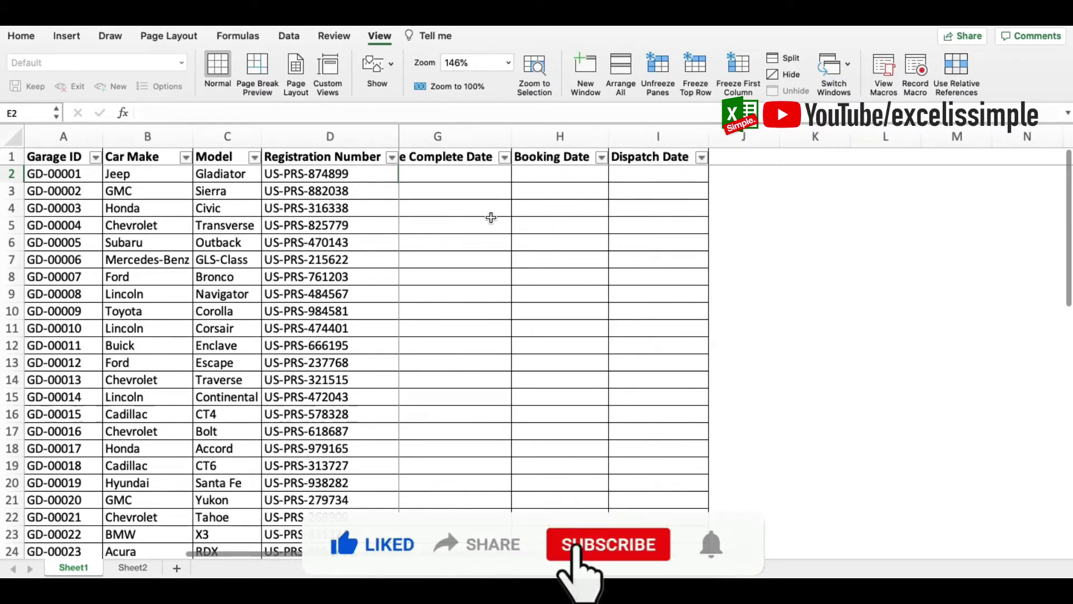
pyautogui.scroll(-5, 490, 217)
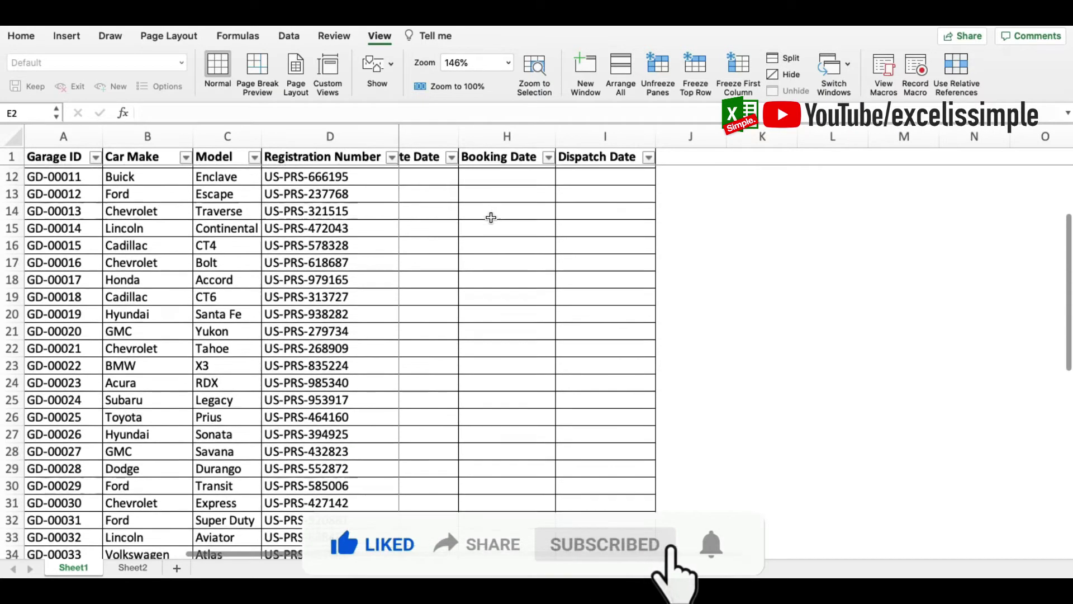
pyautogui.scroll(3, 490, 217)
pyautogui.scroll(3, 490, 217)
pyautogui.hscroll(-5, 491, 217)
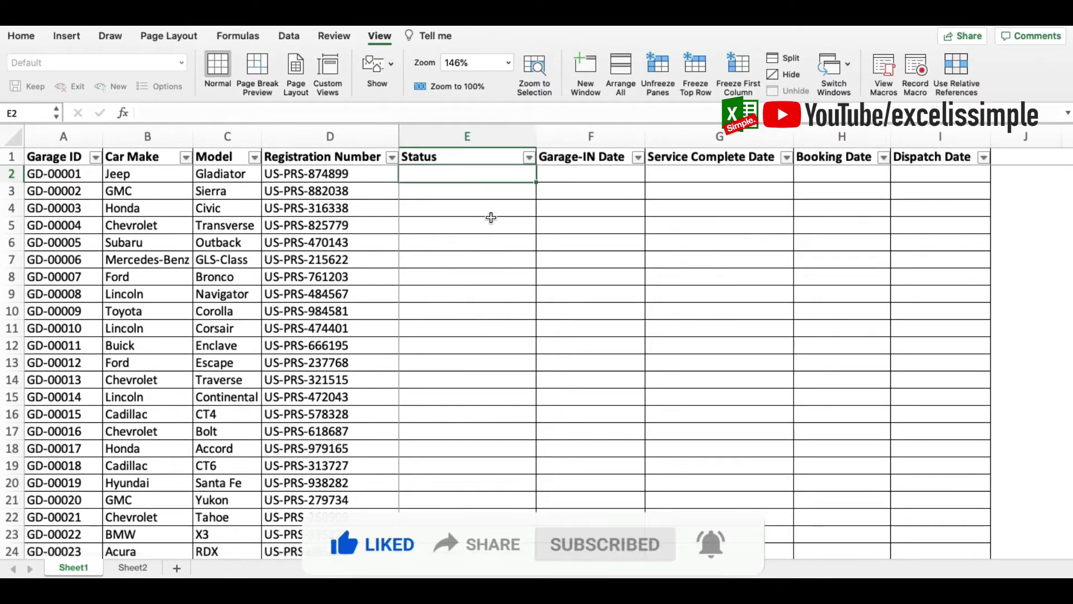
pyautogui.hscroll(5, 553, 331)
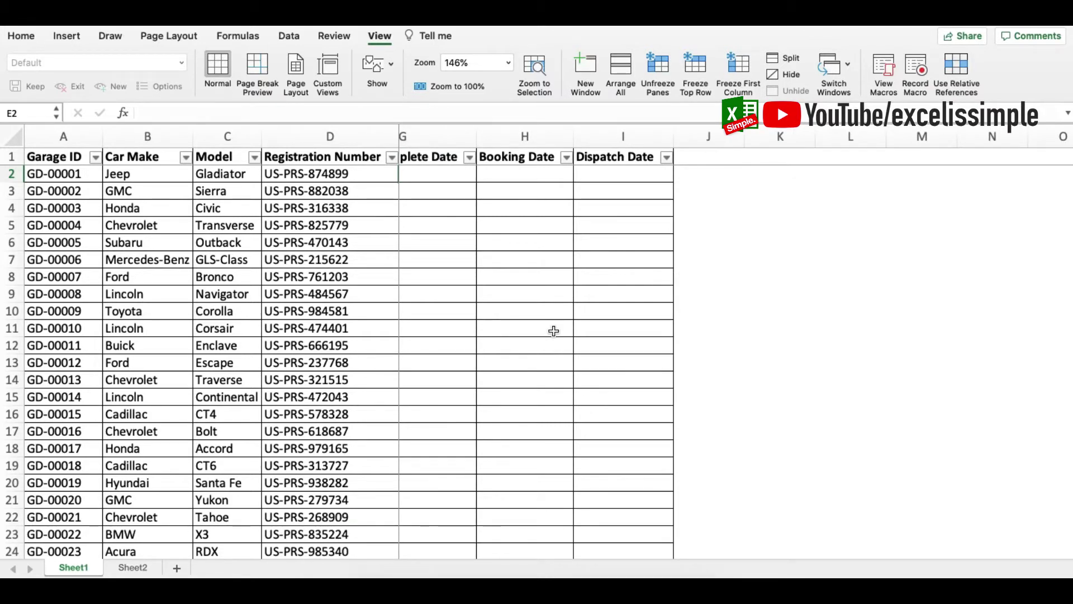
pyautogui.hscroll(-5, 553, 331)
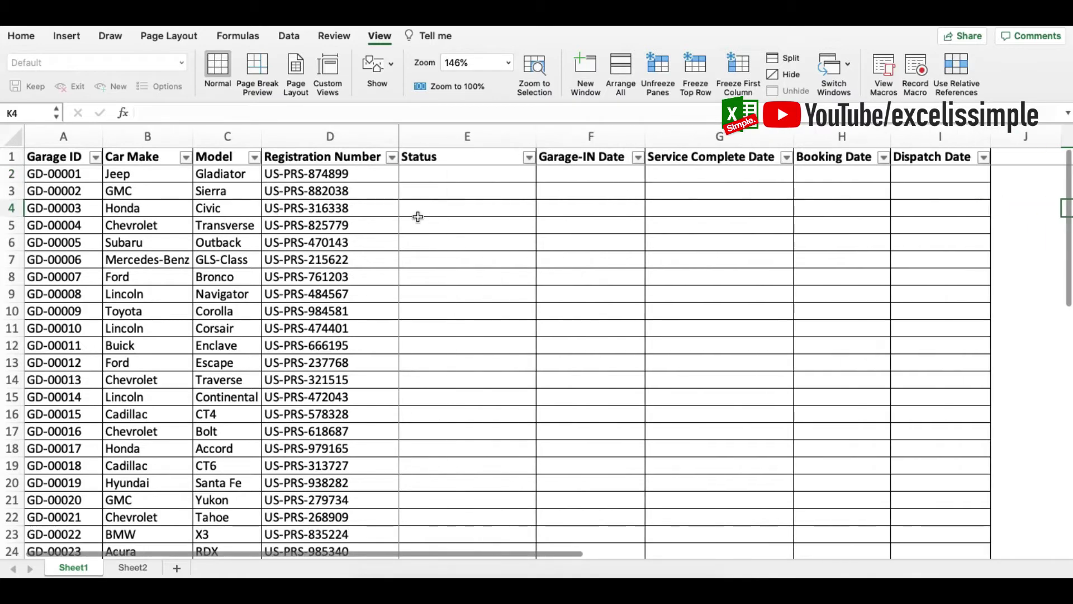
pyautogui.click(581, 156)
pyautogui.scroll(-5, 585, 228)
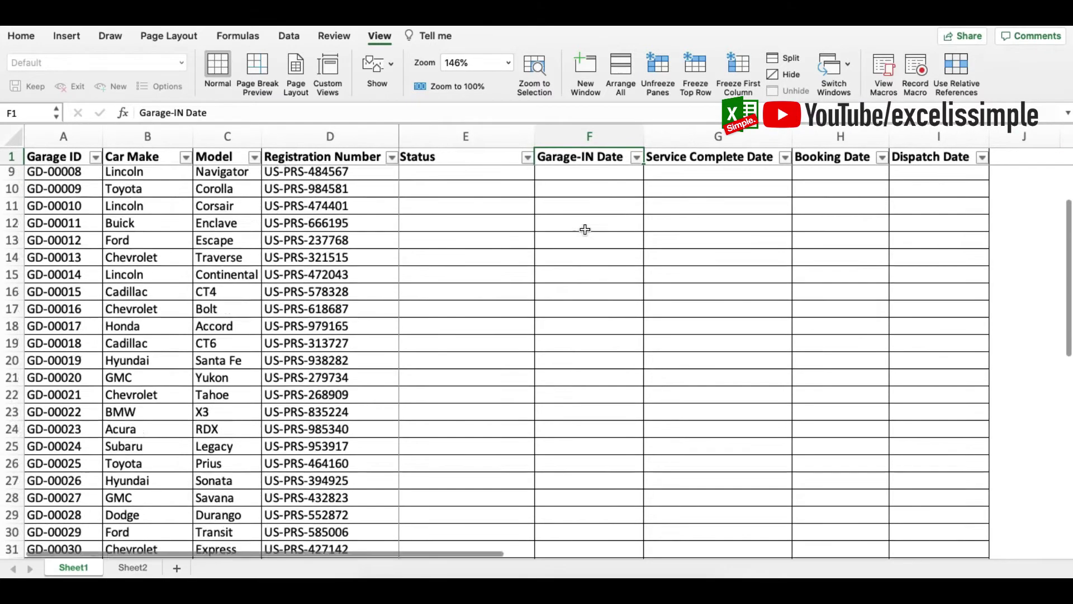
pyautogui.scroll(5, 585, 227)
pyautogui.click(559, 178)
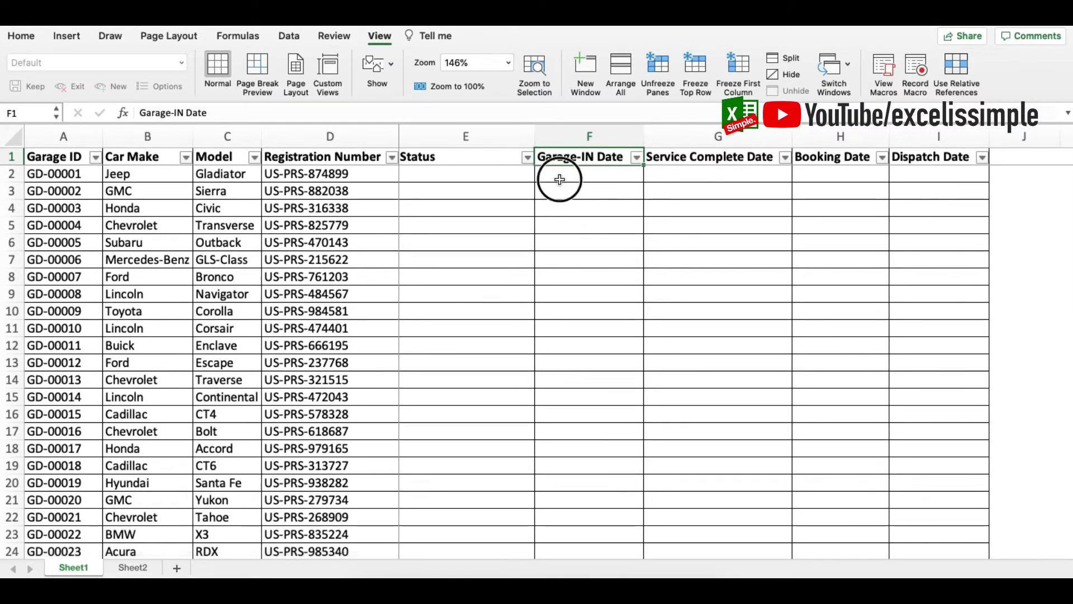
pyautogui.click(561, 157)
pyautogui.scroll(-15, 590, 226)
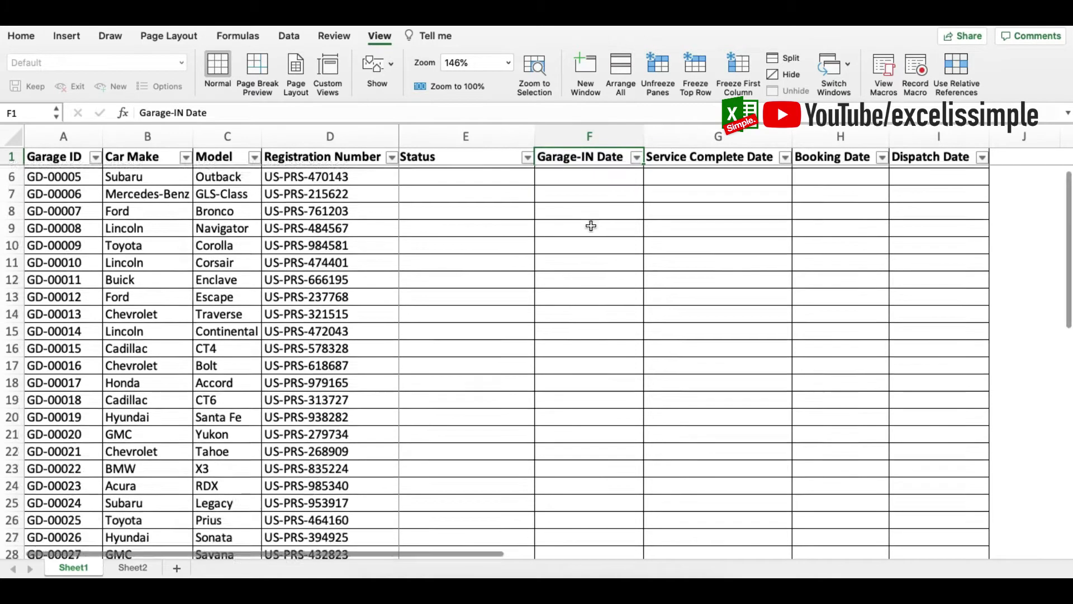
pyautogui.scroll(15, 591, 226)
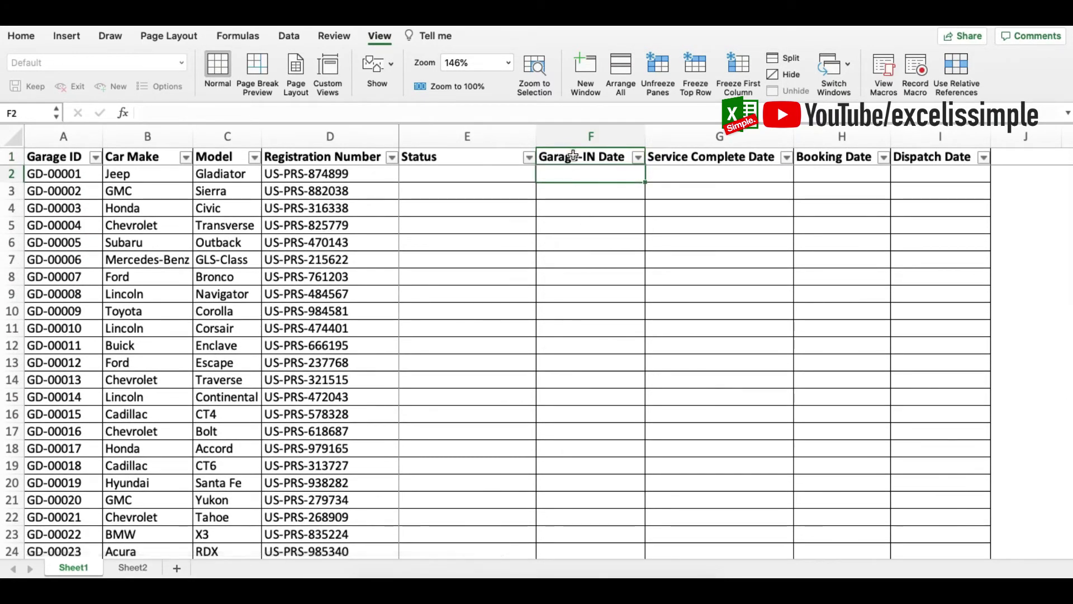
pyautogui.click(563, 180)
pyautogui.click(565, 156)
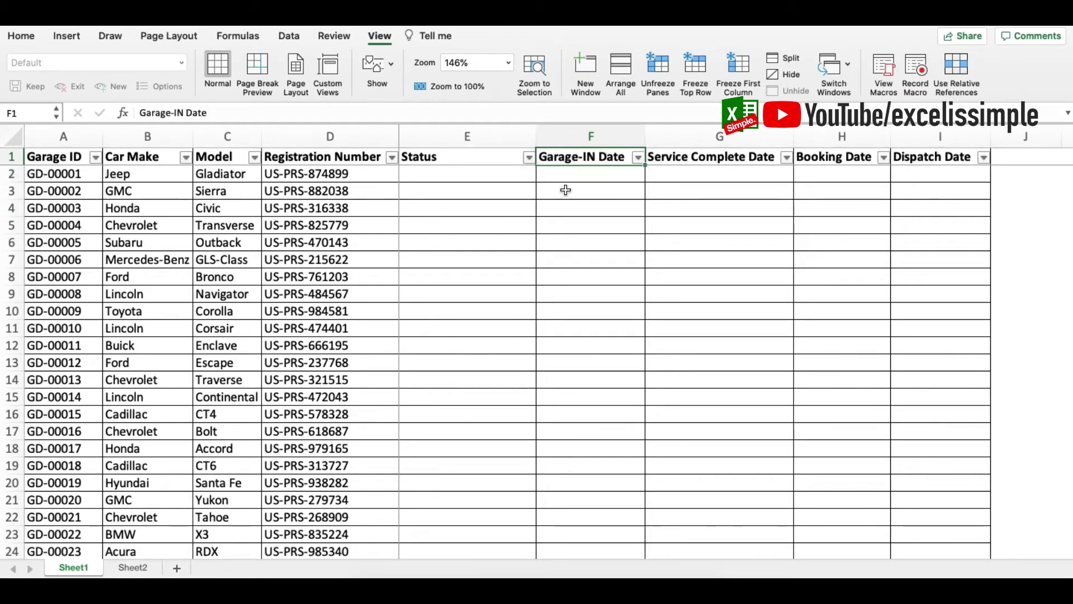
pyautogui.click(565, 190)
pyautogui.click(568, 162)
# Fill the Garage-IN Date column from F2 downward with September and October 2020 dates, starting with 02/09/2020, 01/09/2020, 05/09/2020 and 08/09/2020
pyautogui.click(570, 172)
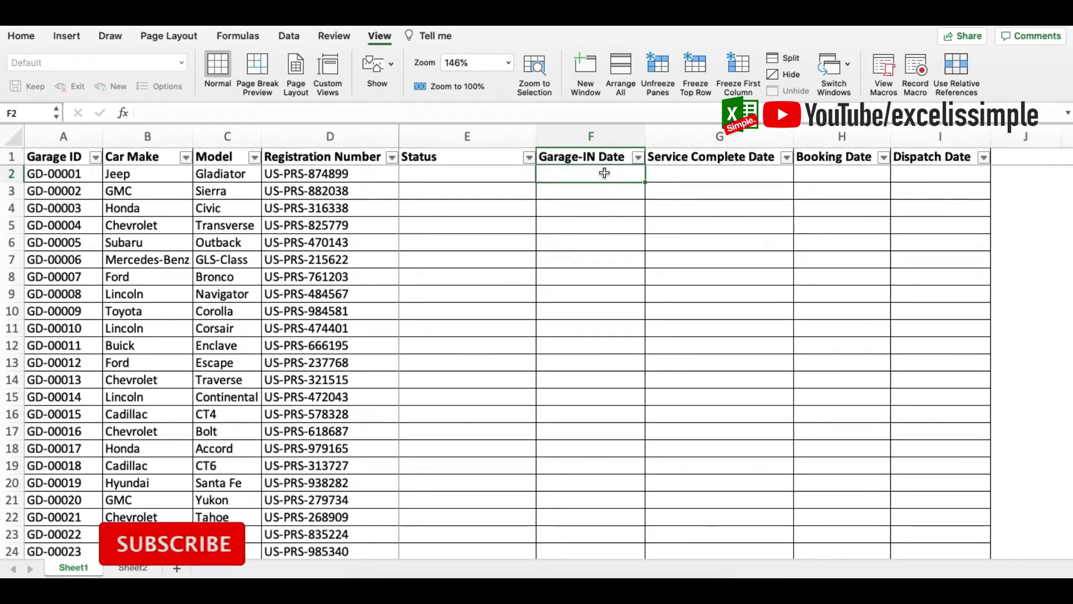
pyautogui.write('02/09/2020 01/09/2020 05/09/2020 08/09/2020 10/09/2020 11/09/2020 18/09/2020 22/09/2020 01/10/2020 02/10/2020 06/10/2020 06/10/2020 16/10/2020 17/10/2020 19/10/2020 20/10/2020 22/10/2020 22/10/2020 23/10/2020 23/10/2020 24/10/2020 24/10/2020 25/10/2020 25/10/2020 25/10/2020 25/10/2020 25/10/2020 25/10/2020 25/10/2020 25/10/2020 25/10/2020 25/10/2020 25/10/2020 25/10/2020 25/10/2020 28')
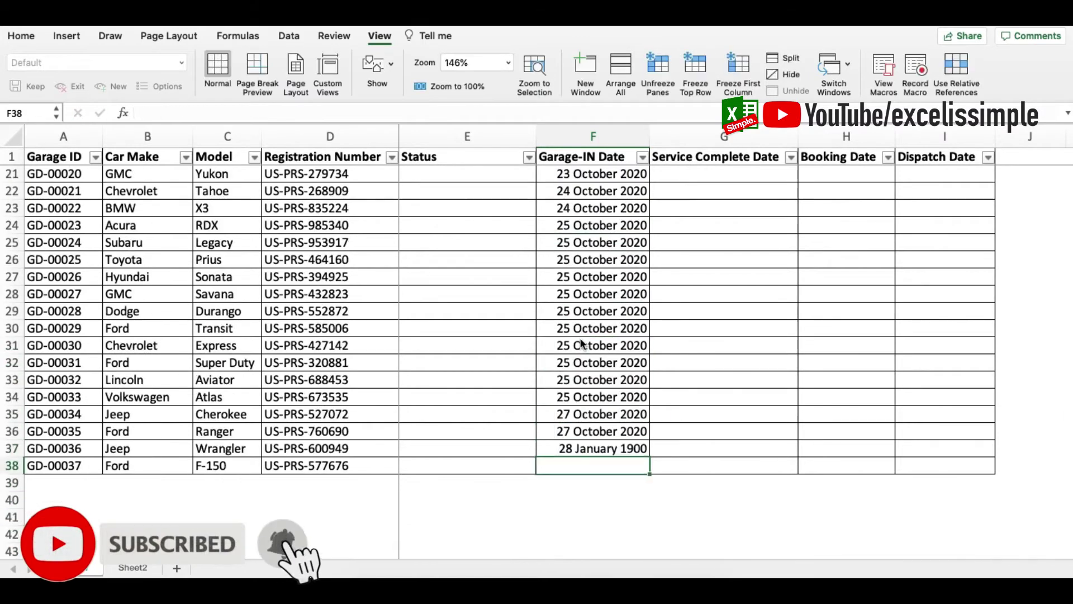
pyautogui.hotkey('ctrl', 'Up')
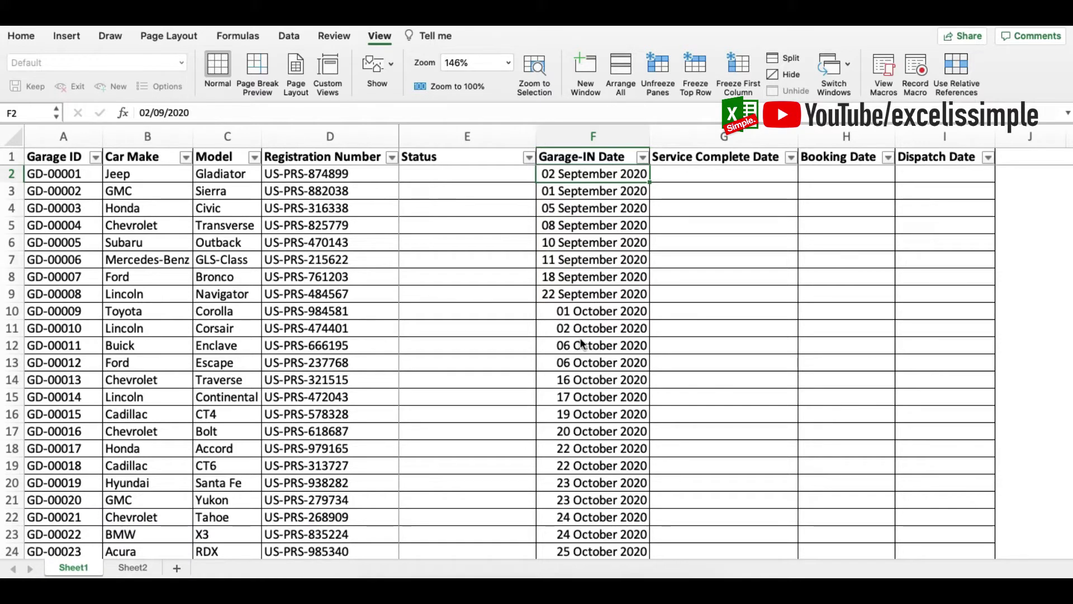
# Enter the status In Service in cell K6, beside the vehicle table
pyautogui.moveTo(62, 254); pyautogui.dragTo(428, 267)
pyautogui.click(623, 265)
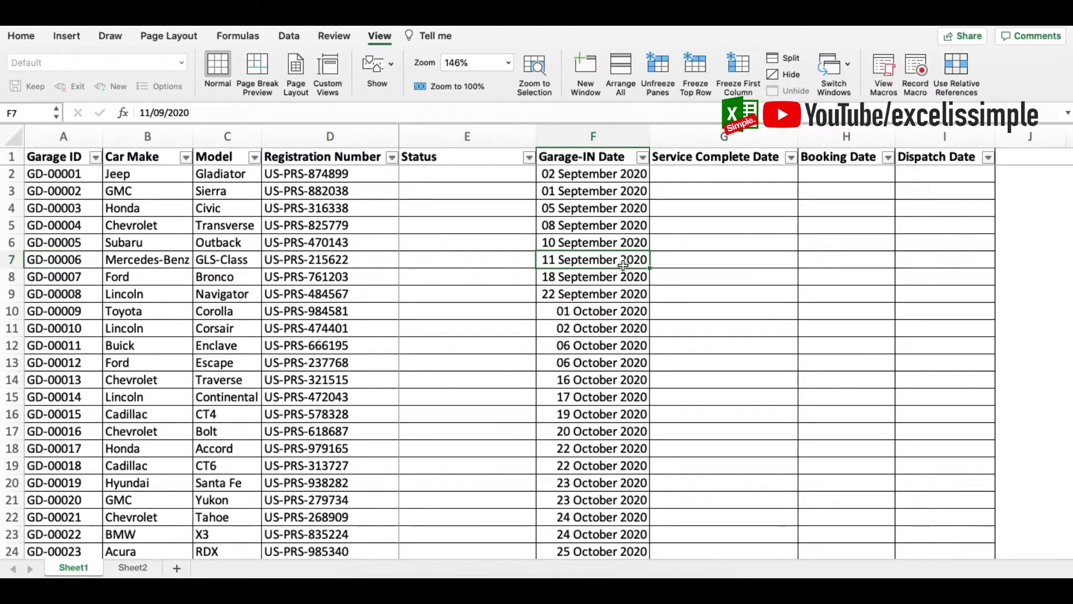
pyautogui.press('Right')
pyautogui.press('Right')
pyautogui.press('Right')
pyautogui.press('Right')
pyautogui.press('Right')
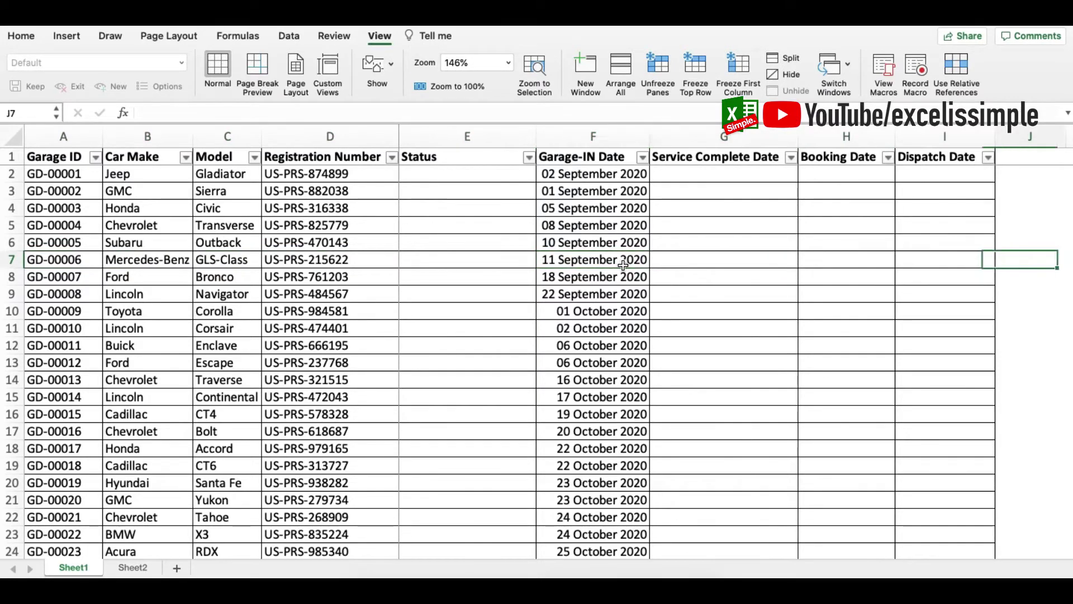
pyautogui.press('Up')
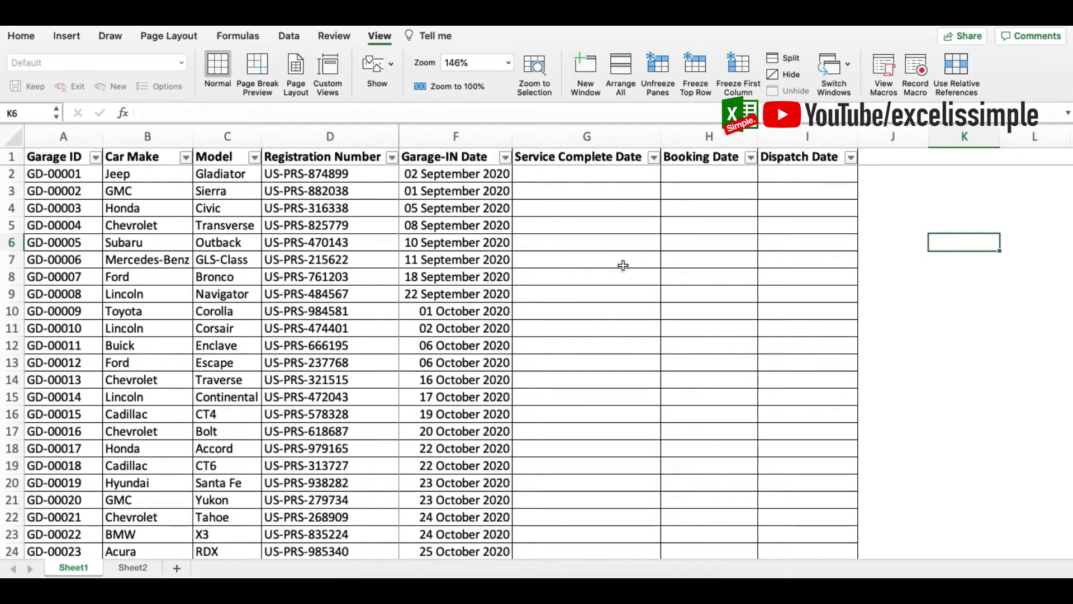
pyautogui.write('In Service')
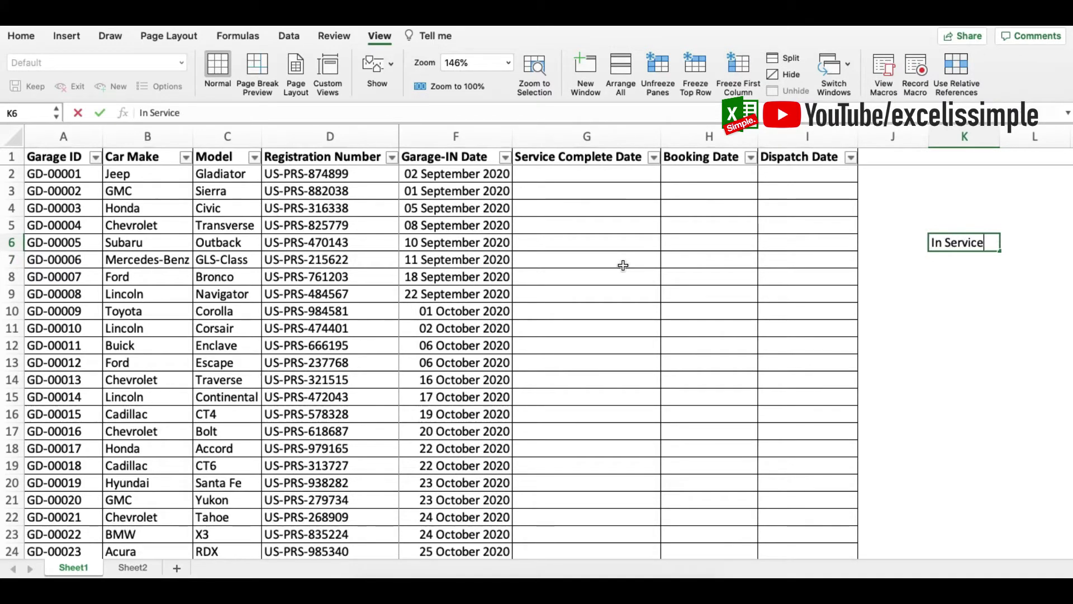
pyautogui.click(568, 158)
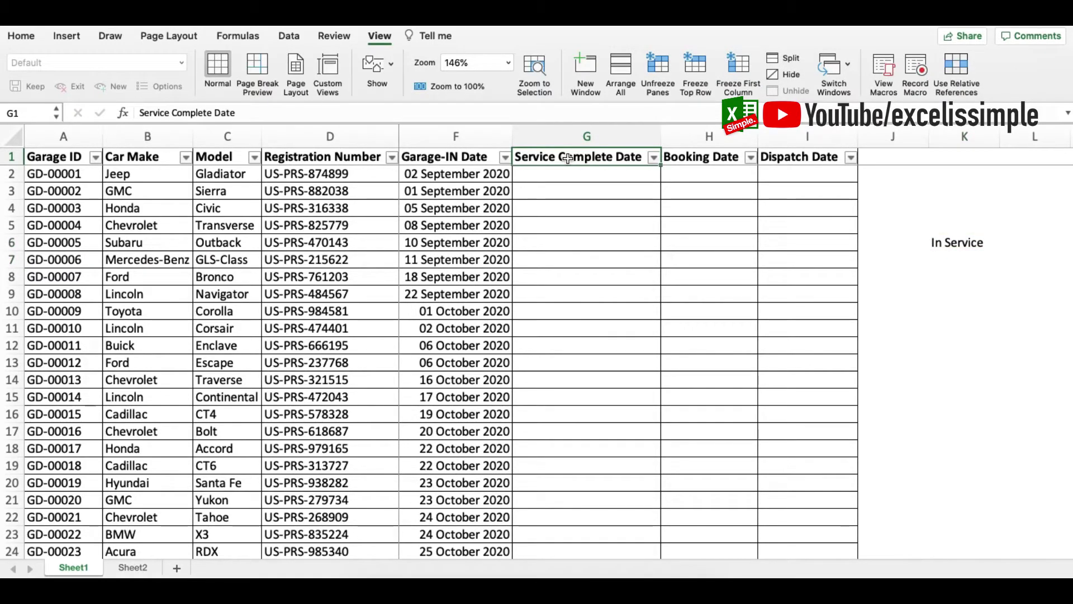
# Continue the status list below In Service with Inventory in K7, Booked in K8 and Sold in K9
pyautogui.click(979, 262)
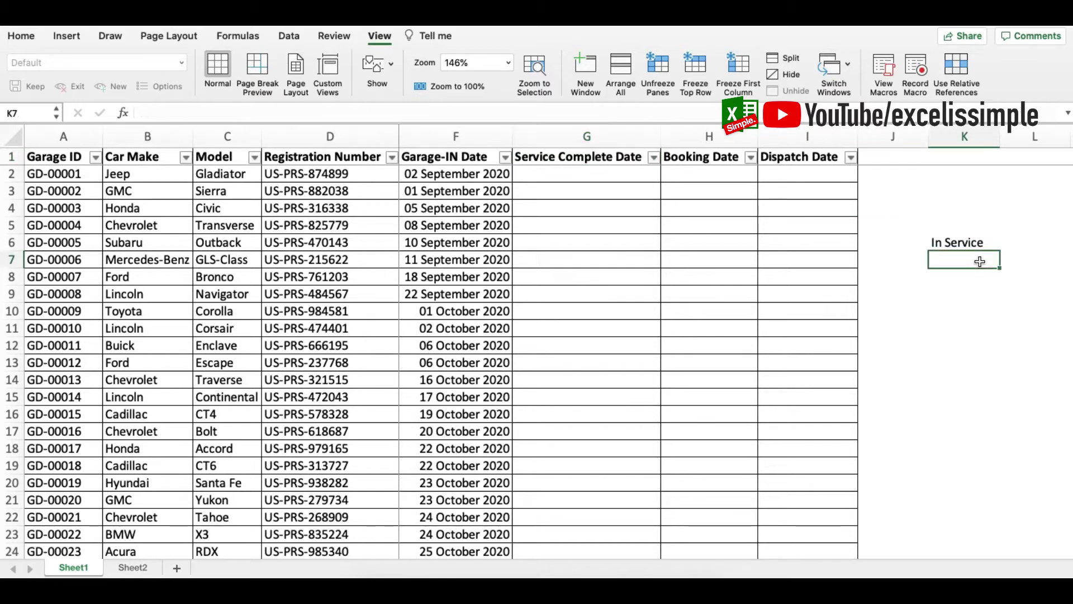
pyautogui.write('Inventory')
pyautogui.press('Return')
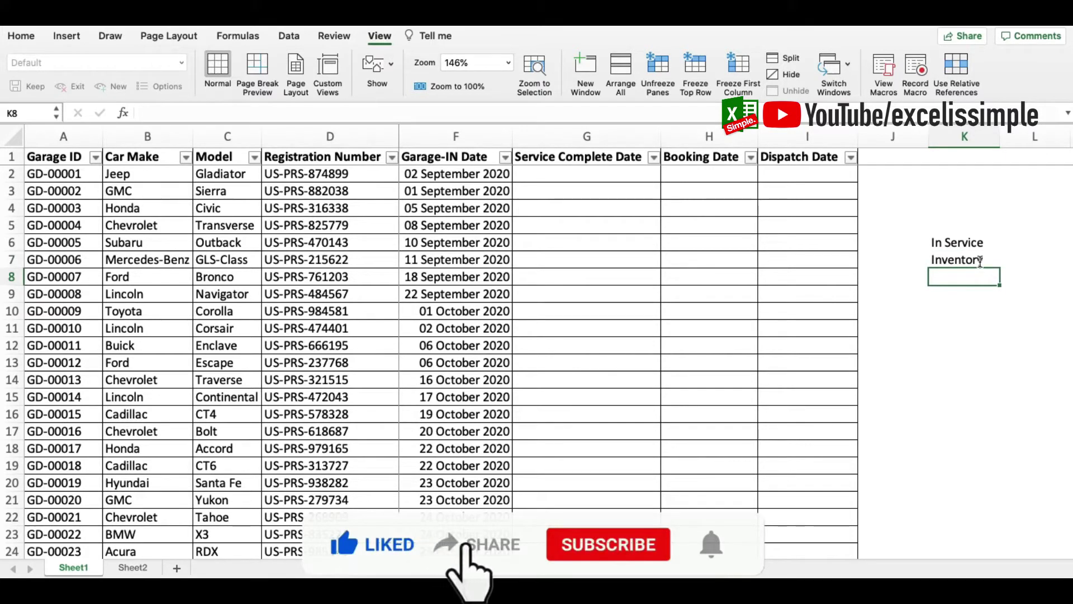
pyautogui.write('Booked')
pyautogui.press('Return')
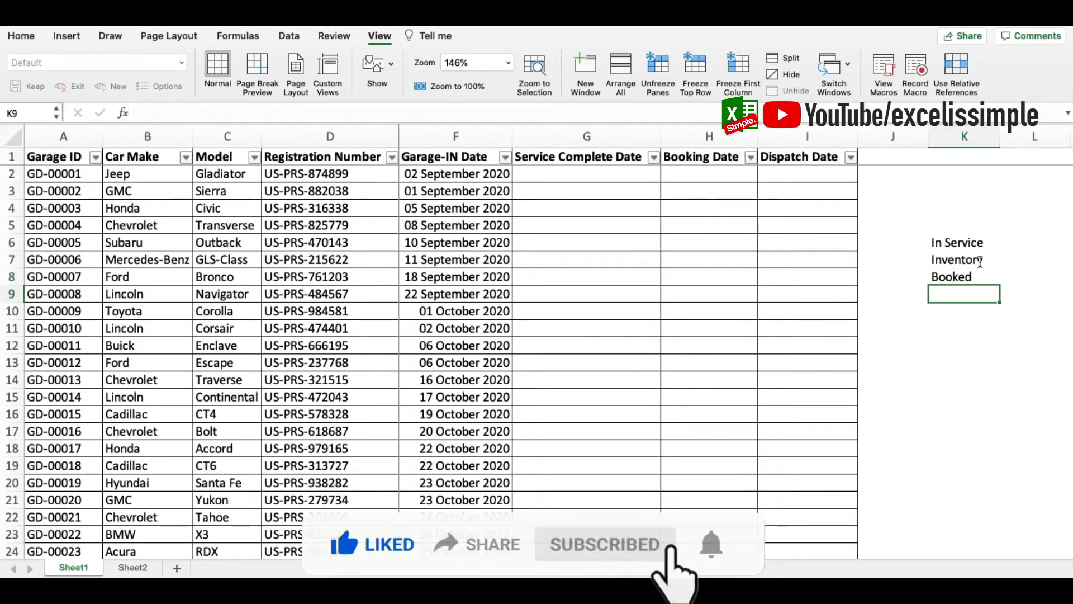
pyautogui.write('Do')
pyautogui.press('Escape')
pyautogui.write('S')
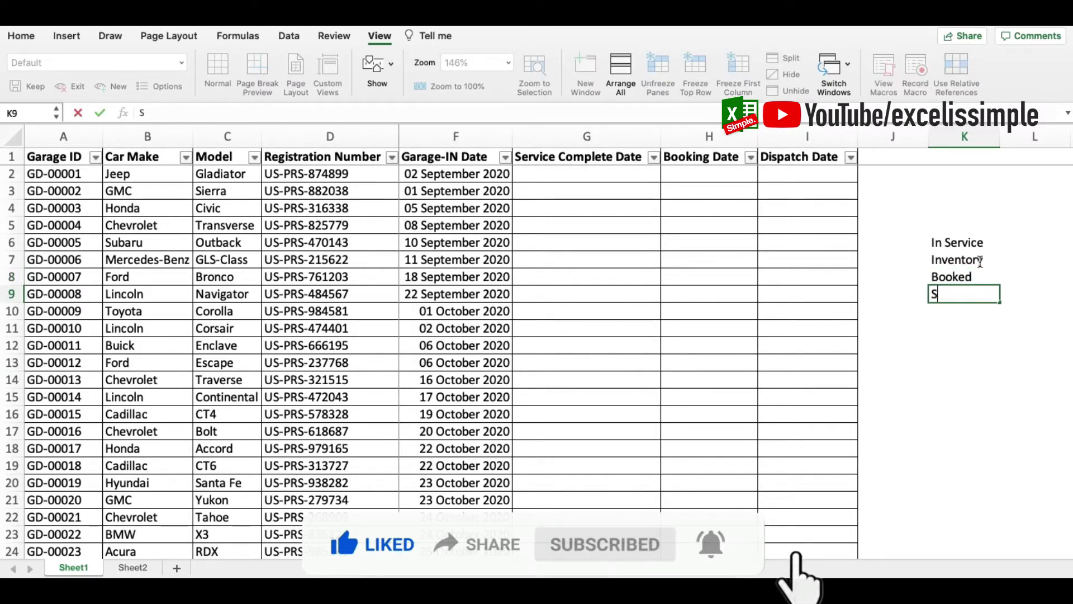
pyautogui.write('old')
pyautogui.press('Return')
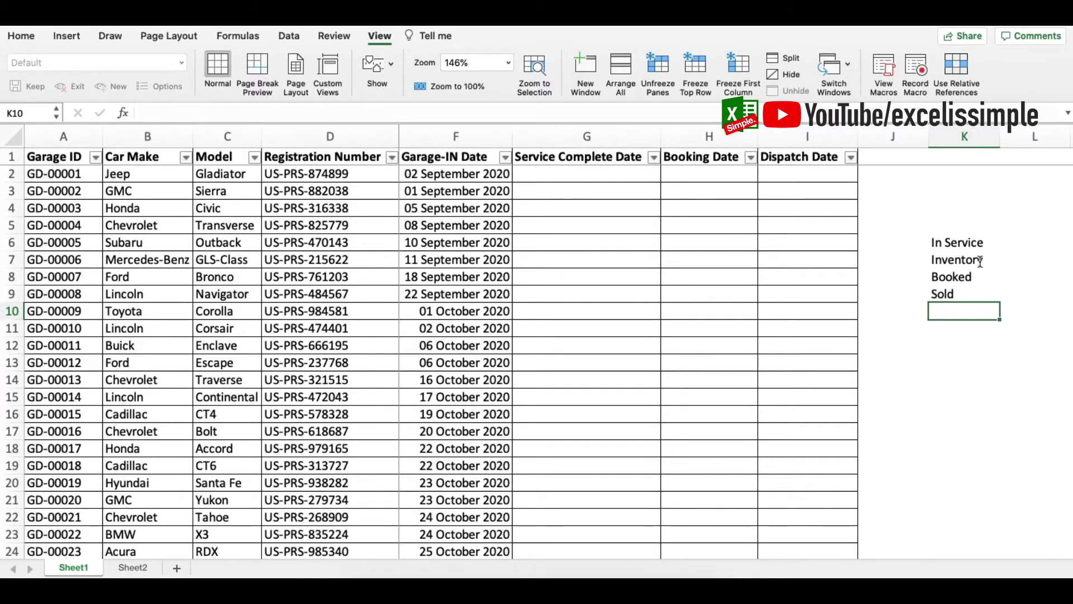
# Review the Status column and the Garage-IN, Service Complete, Booking and Dispatch Date columns that determine it
pyautogui.click(567, 157)
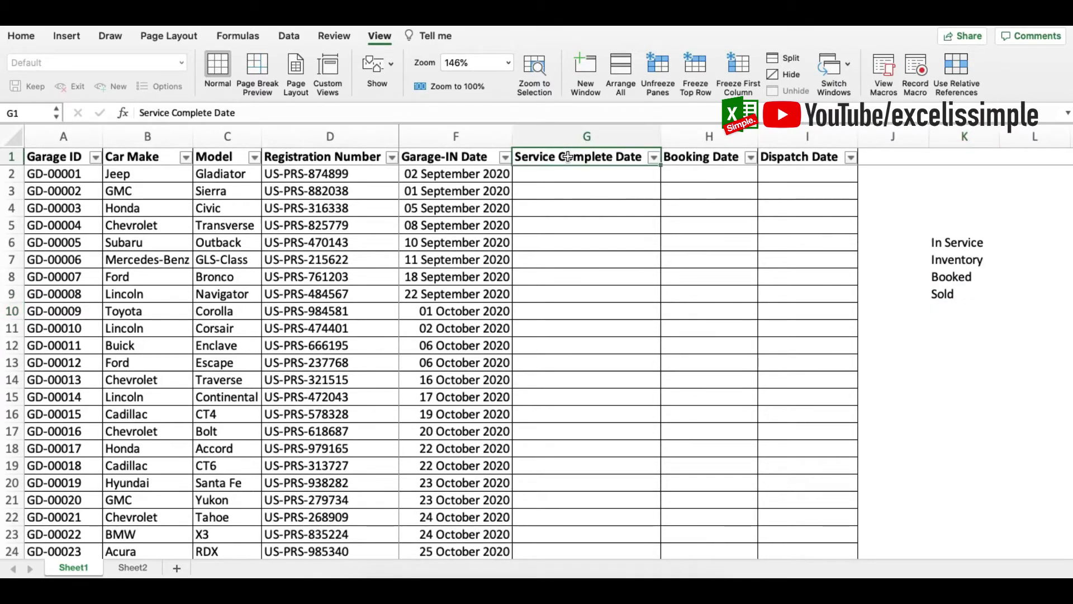
pyautogui.hotkey('ctrl', 'z')
pyautogui.press('Right')
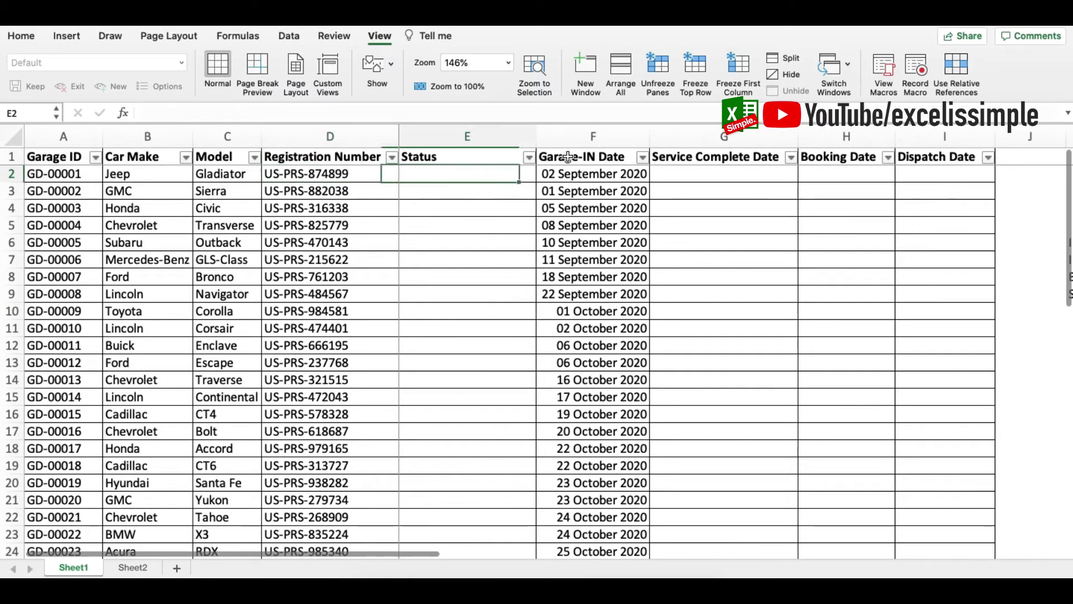
pyautogui.press('Down')
pyautogui.press('Up')
pyautogui.press('Right')
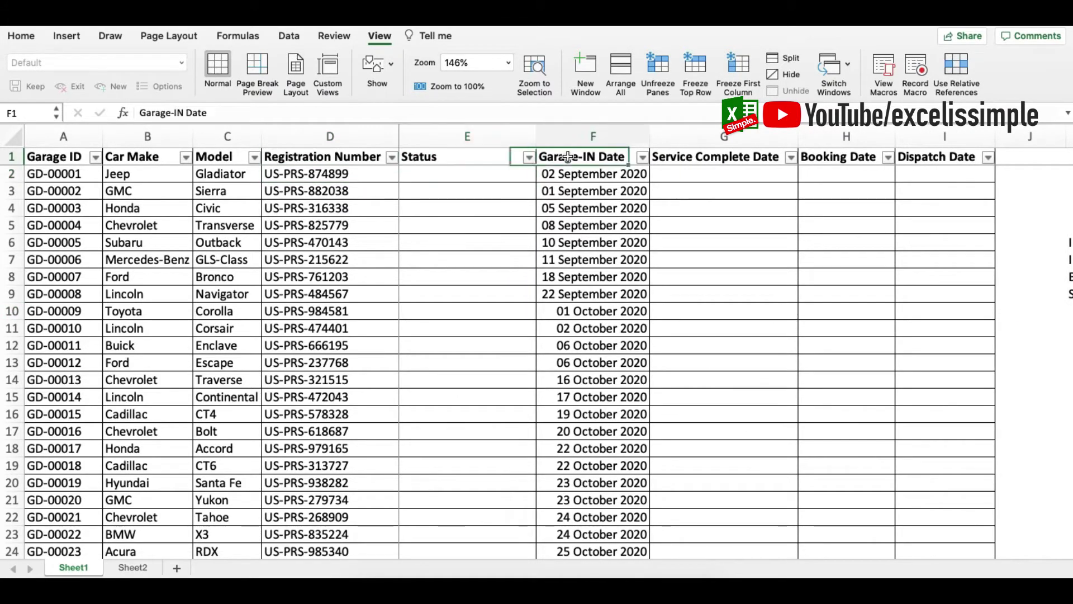
pyautogui.press('Right')
pyautogui.press('Right')
pyautogui.hotkey('ctrl', 'y')
pyautogui.press('Right')
pyautogui.press('Right')
pyautogui.press('Right')
pyautogui.press('Right')
pyautogui.press('Right')
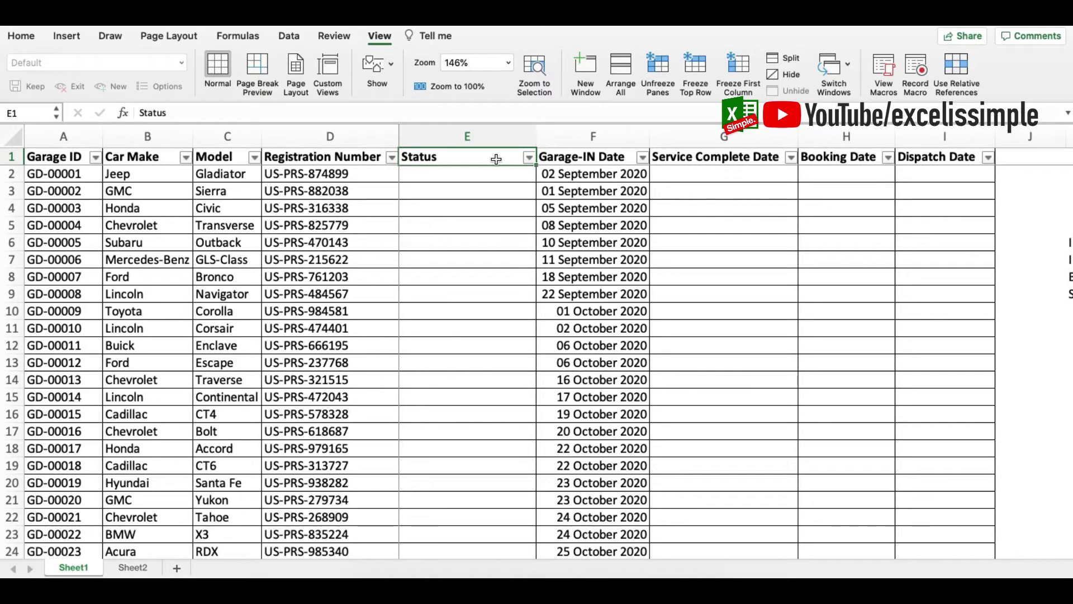
pyautogui.press('Right')
pyautogui.press('Right')
pyautogui.press('Right')
pyautogui.press('Right')
pyautogui.press('Down')
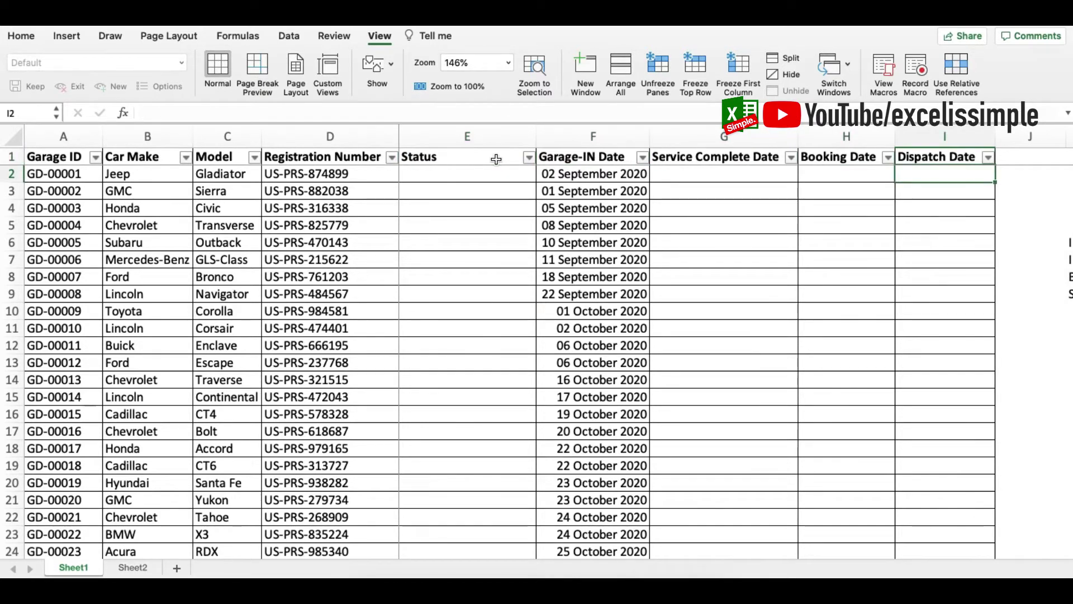
pyautogui.press('Up')
pyautogui.press('Down')
pyautogui.press('Up')
pyautogui.press('Down')
# Highlight the first Dispatch Date cell, I2, with a yellow fill
pyautogui.click(935, 167)
pyautogui.click(935, 176)
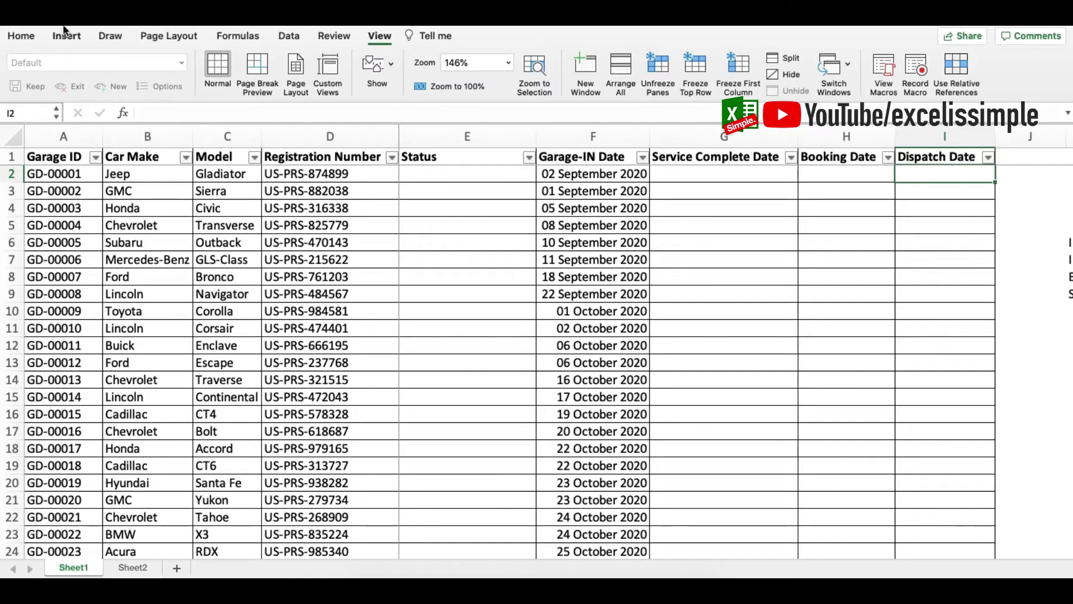
pyautogui.click(21, 35)
pyautogui.click(213, 89)
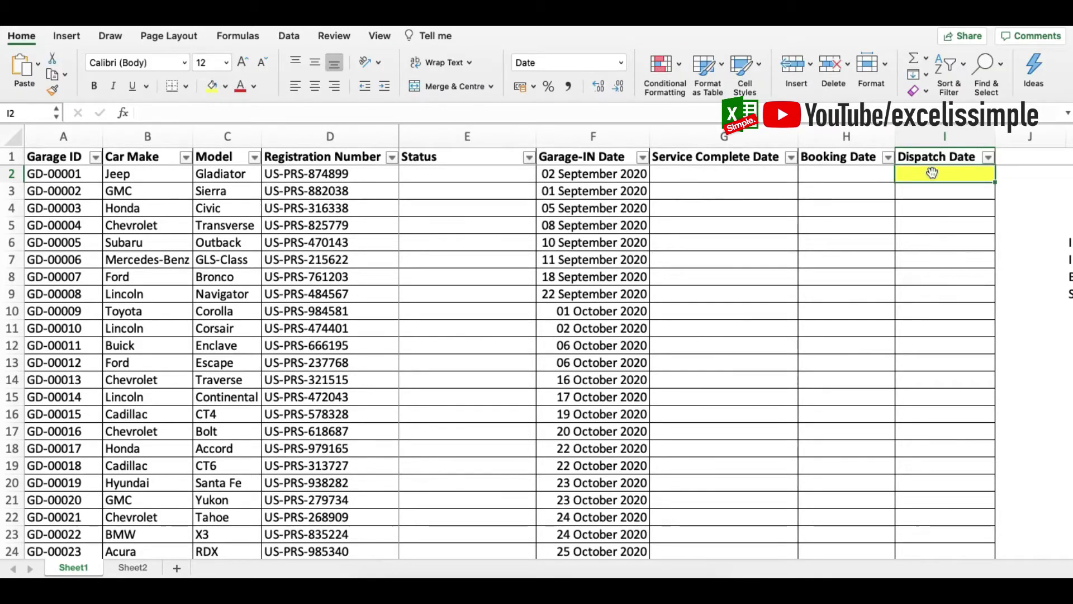
# Number the helper columns 1, 2 and 3 in cells K1, L1 and M1
pyautogui.click(841, 168)
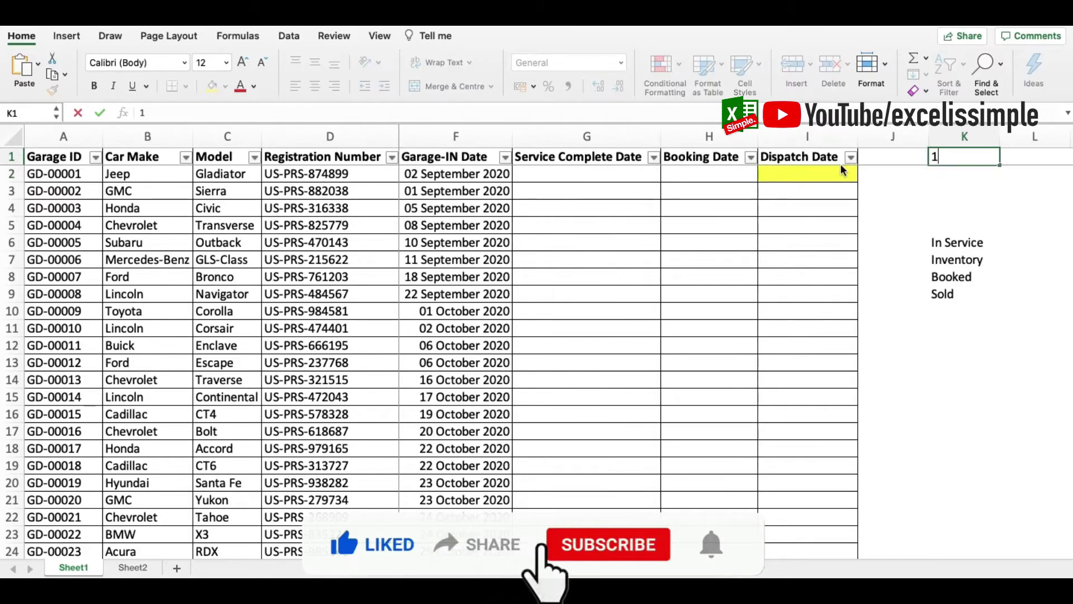
pyautogui.press('Tab')
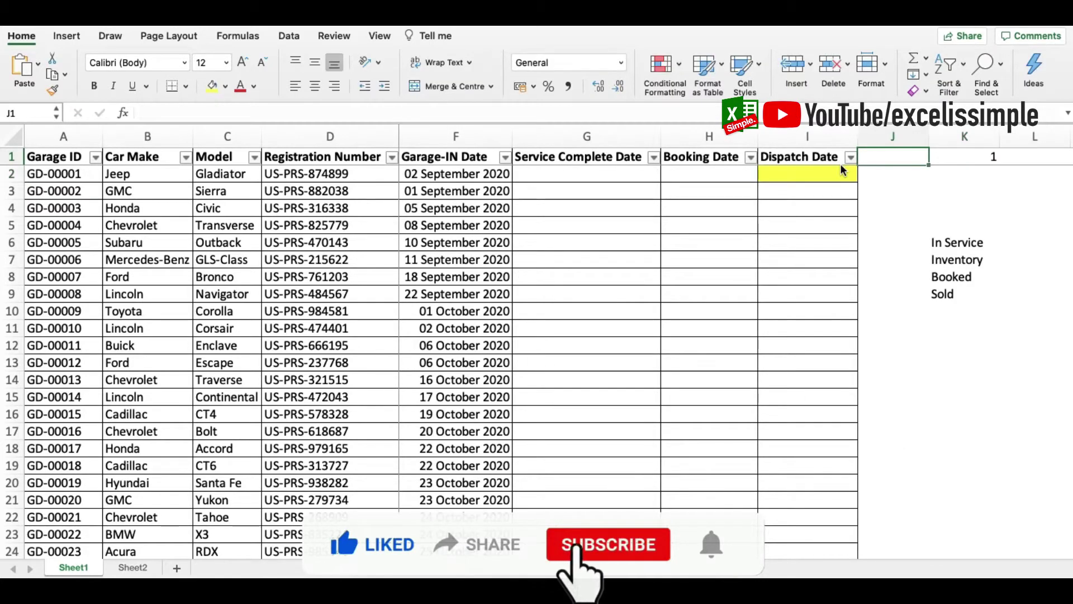
pyautogui.write('22')
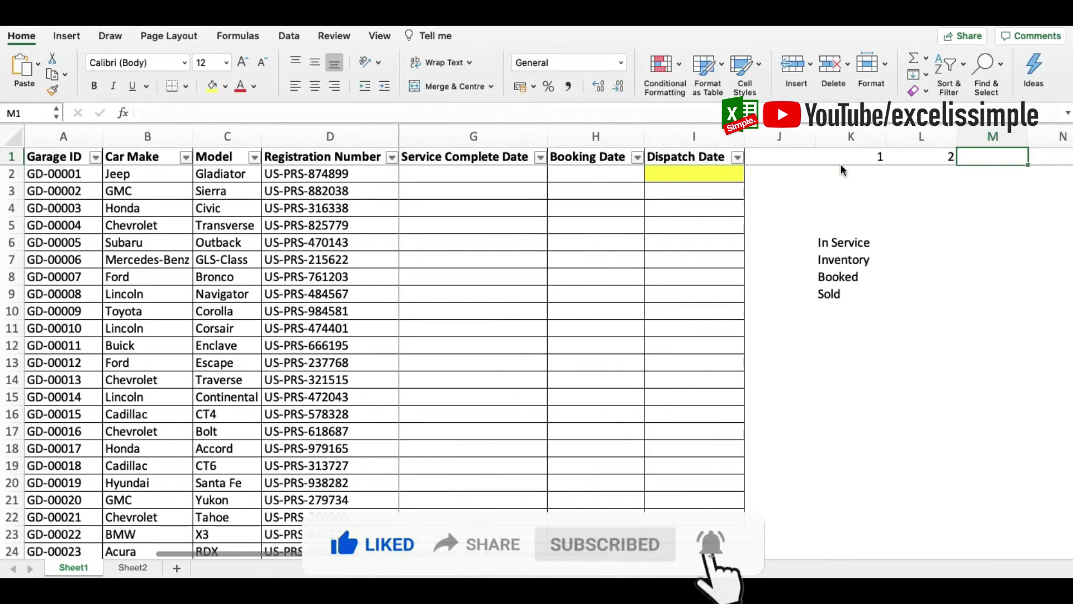
pyautogui.write('3')
pyautogui.press('Return')
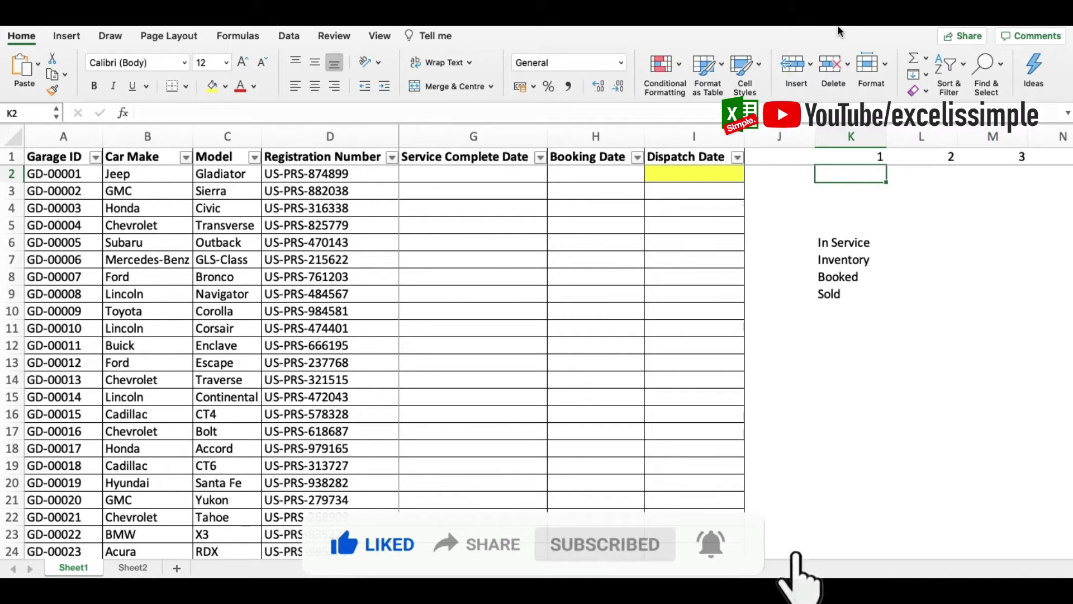
# Enter the formula =IF(I2<>0,"Sold") in K2 to flag the first car as sold when it has a dispatch date
pyautogui.write('=if(')
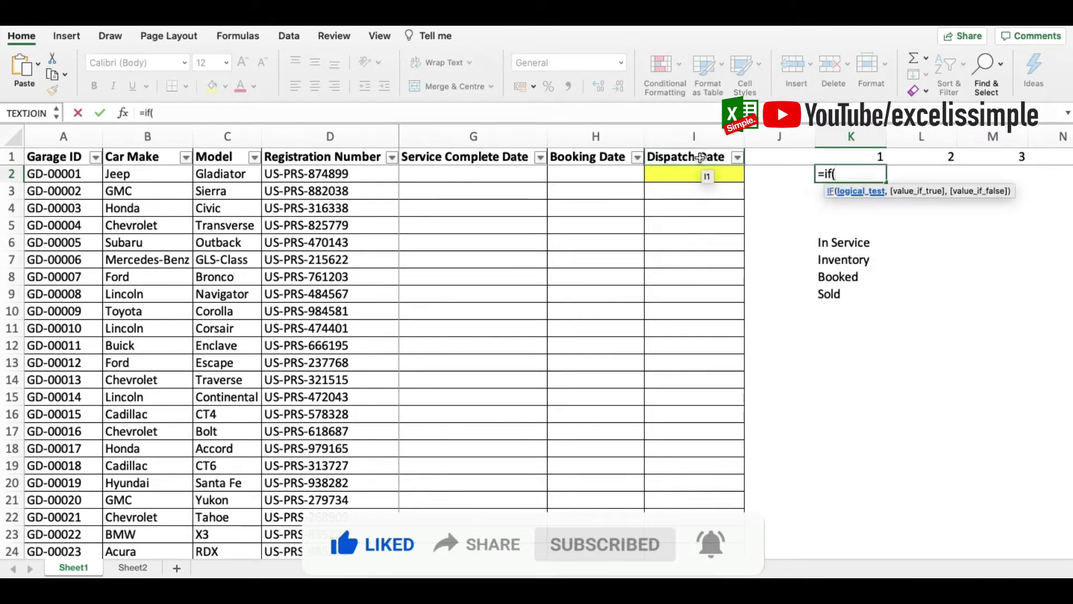
pyautogui.click(683, 173)
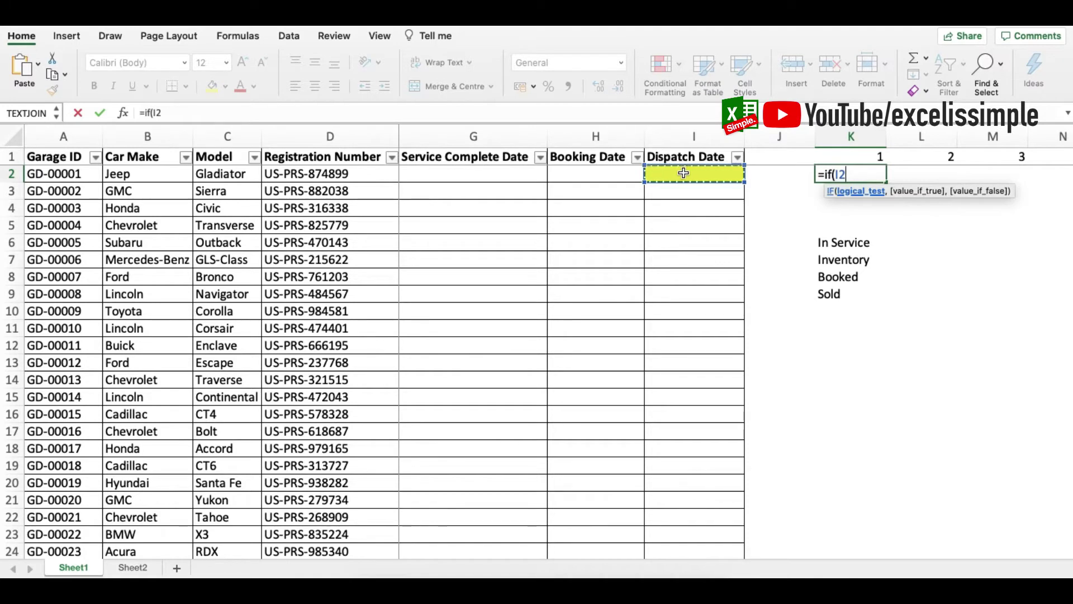
pyautogui.write('<')
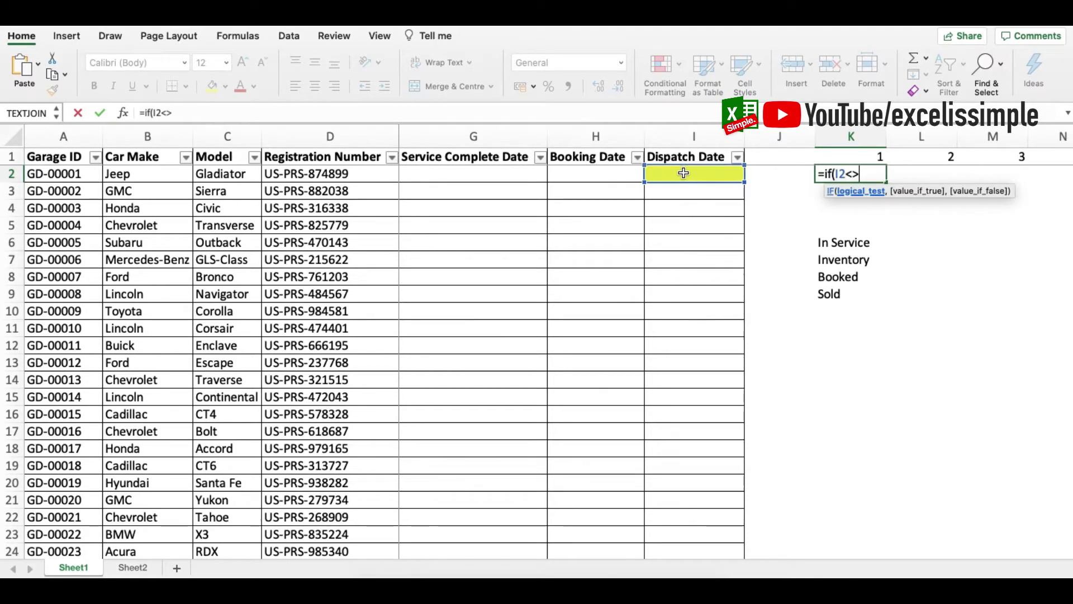
pyautogui.write('>0,')
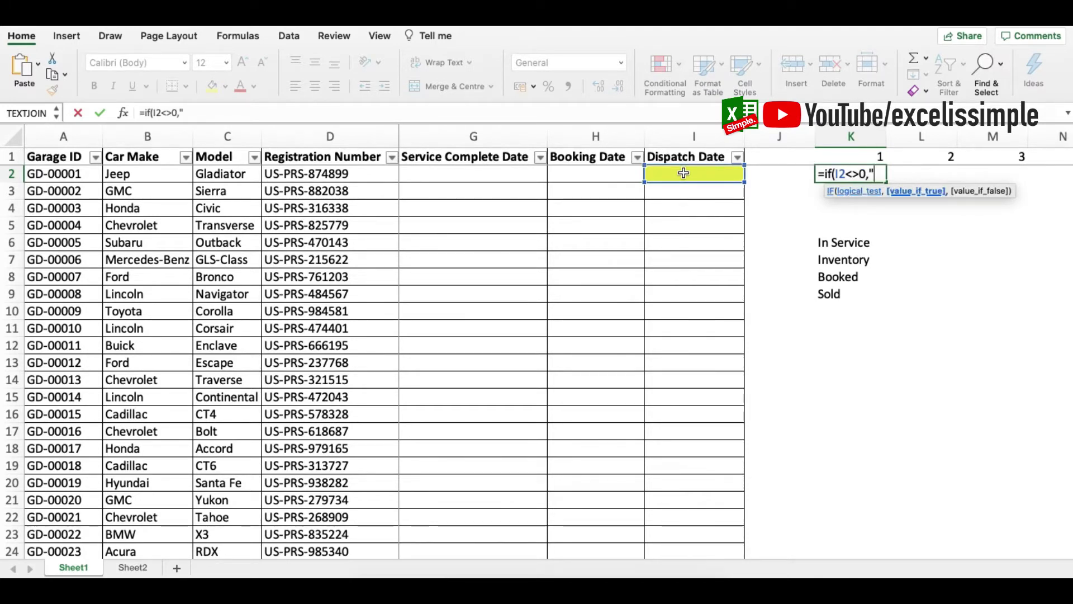
pyautogui.write('"Sold"')
pyautogui.press('Return')
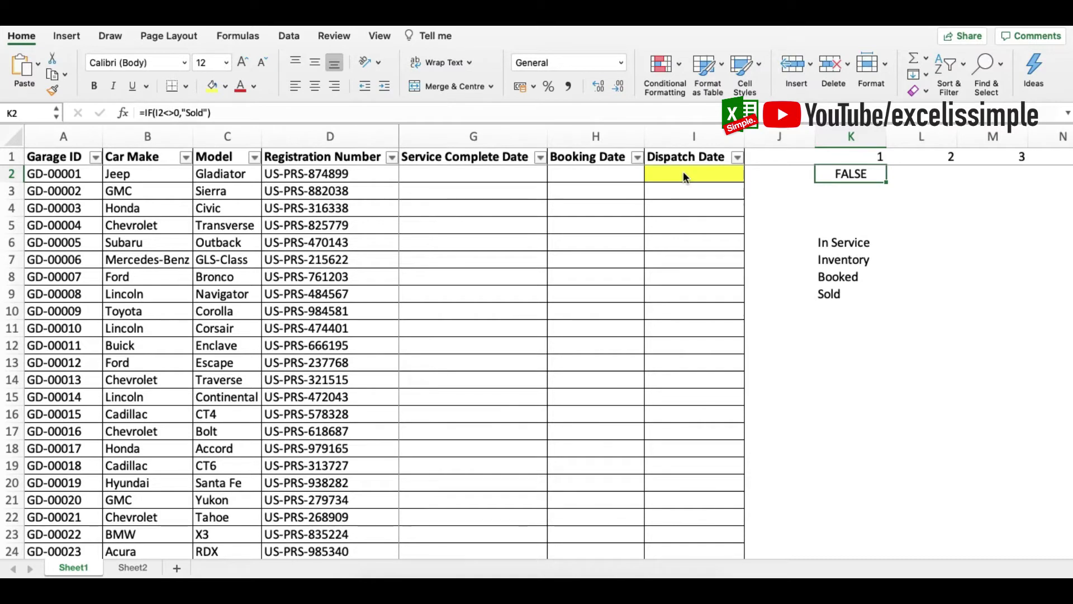
# Test the K2 formula by entering 2 October as the dispatch date in I2, and clear the date again
pyautogui.click(683, 177)
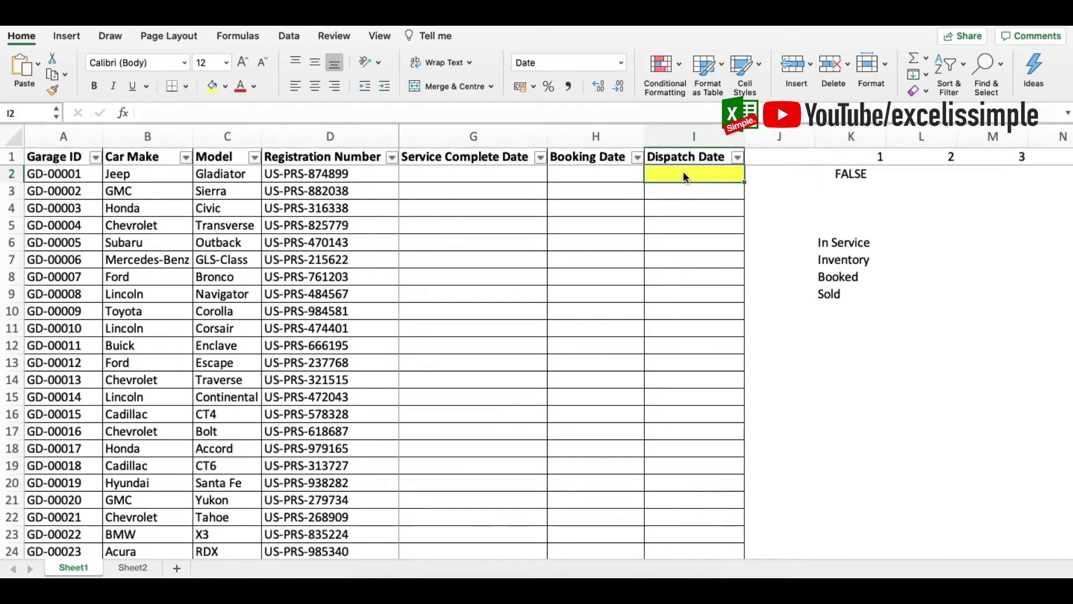
pyautogui.write('2')
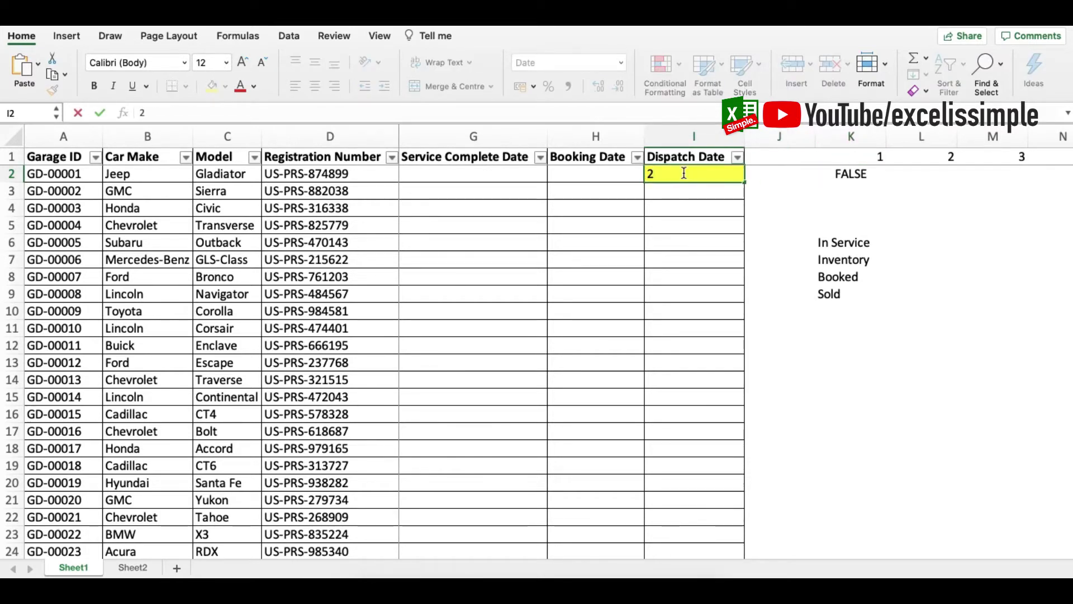
pyautogui.write(' oct')
pyautogui.press('Return')
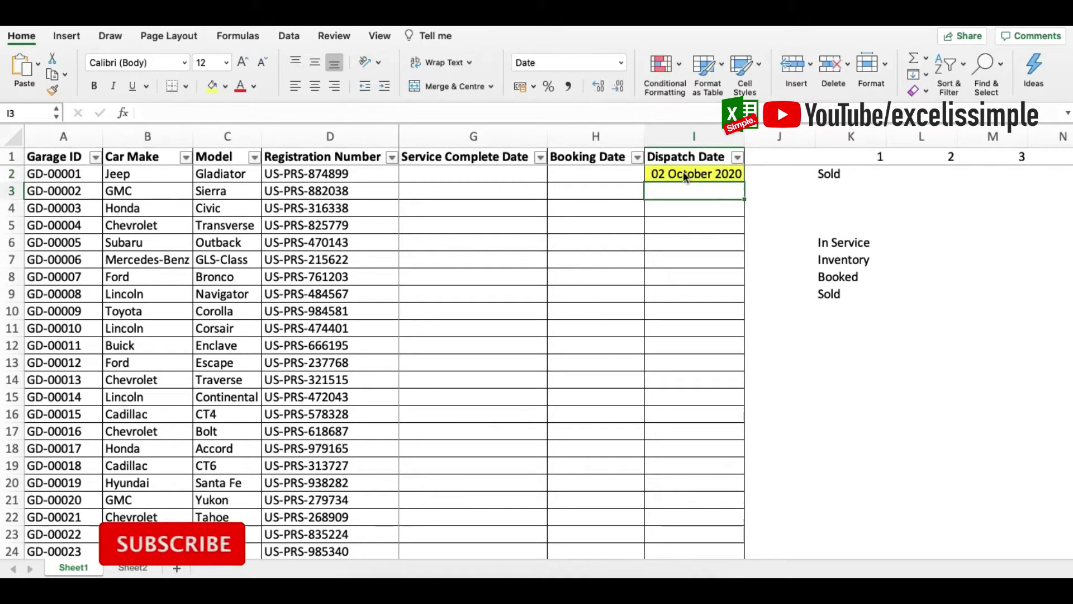
pyautogui.click(682, 173)
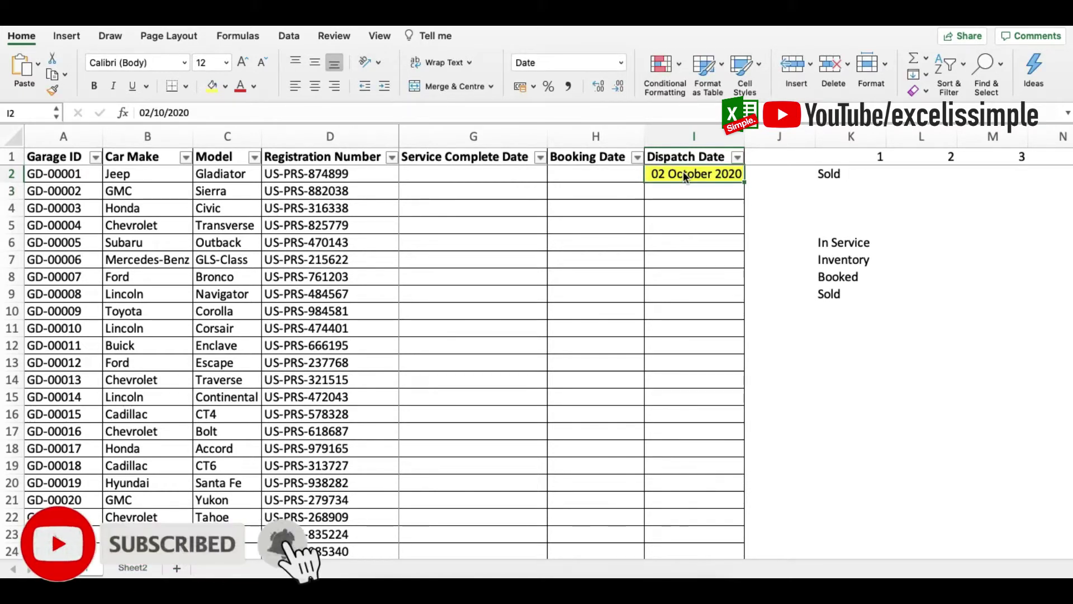
pyautogui.press('Delete')
pyautogui.press('Left')
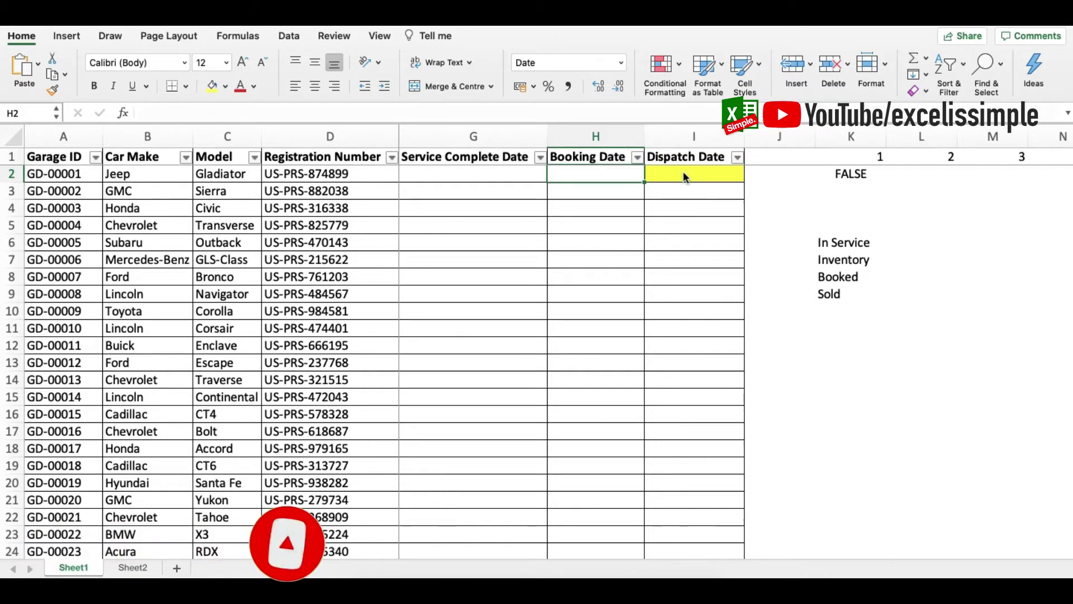
# Examine the first car's Booking Date cell H2 against its Dispatch Date cell I2 for the Booked condition
pyautogui.click(683, 173)
pyautogui.press('Left')
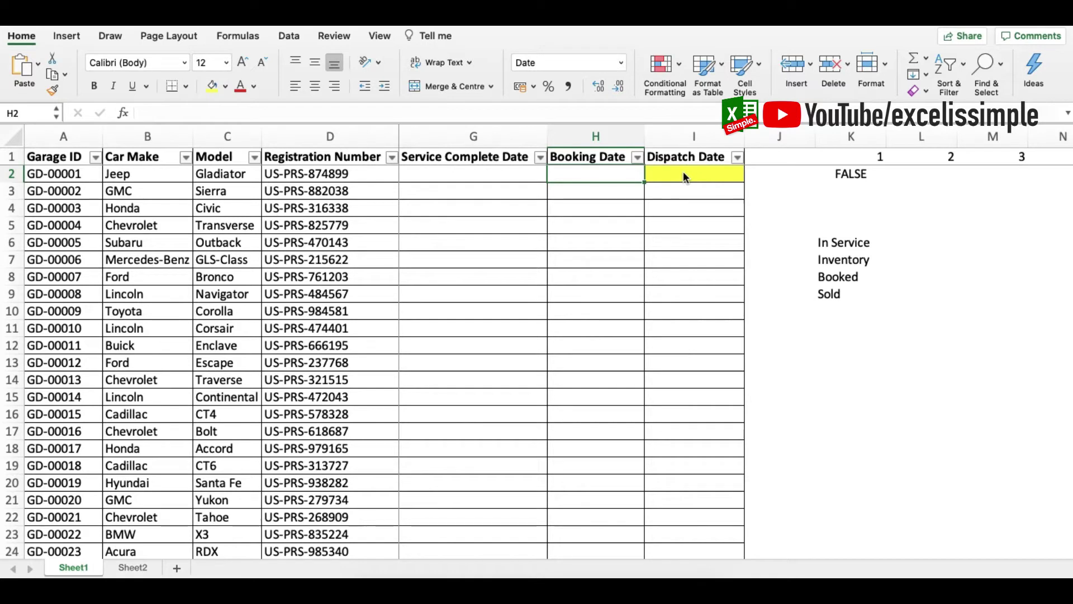
pyautogui.click(602, 156)
pyautogui.click(588, 173)
pyautogui.click(681, 169)
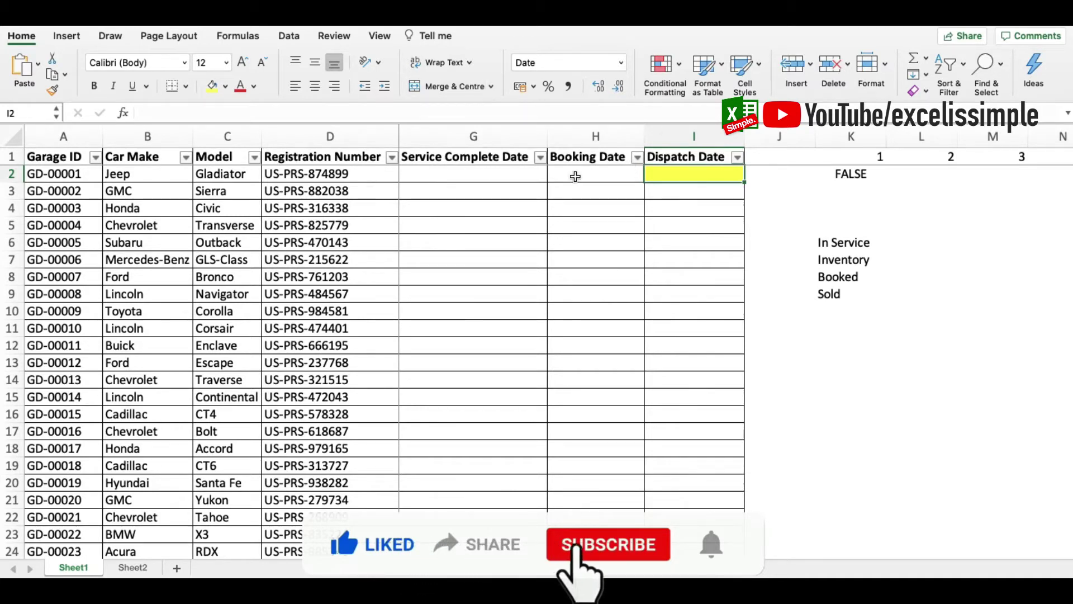
pyautogui.click(588, 180)
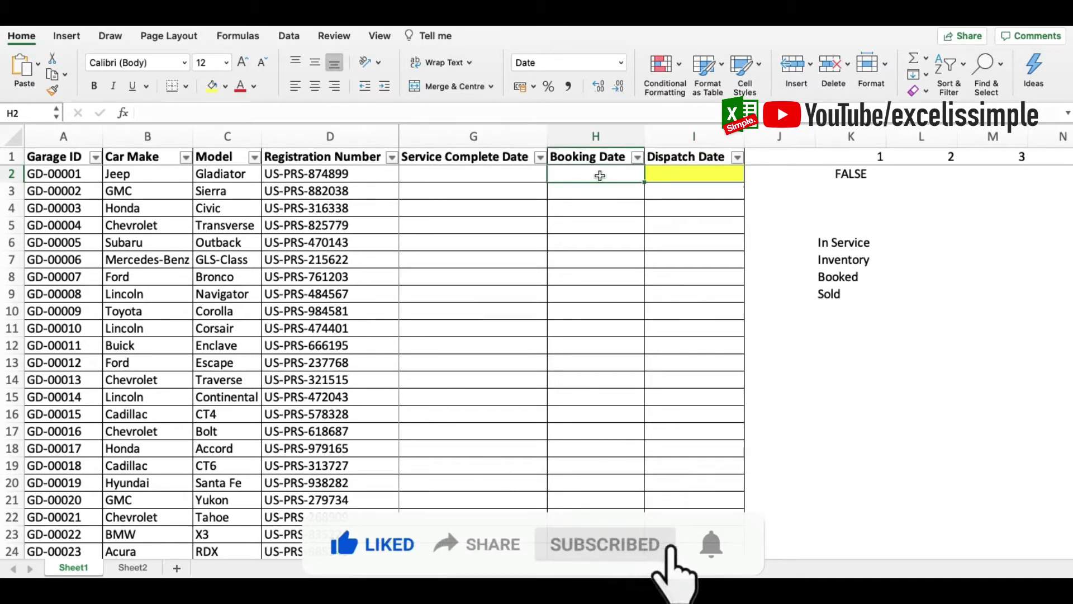
pyautogui.click(691, 181)
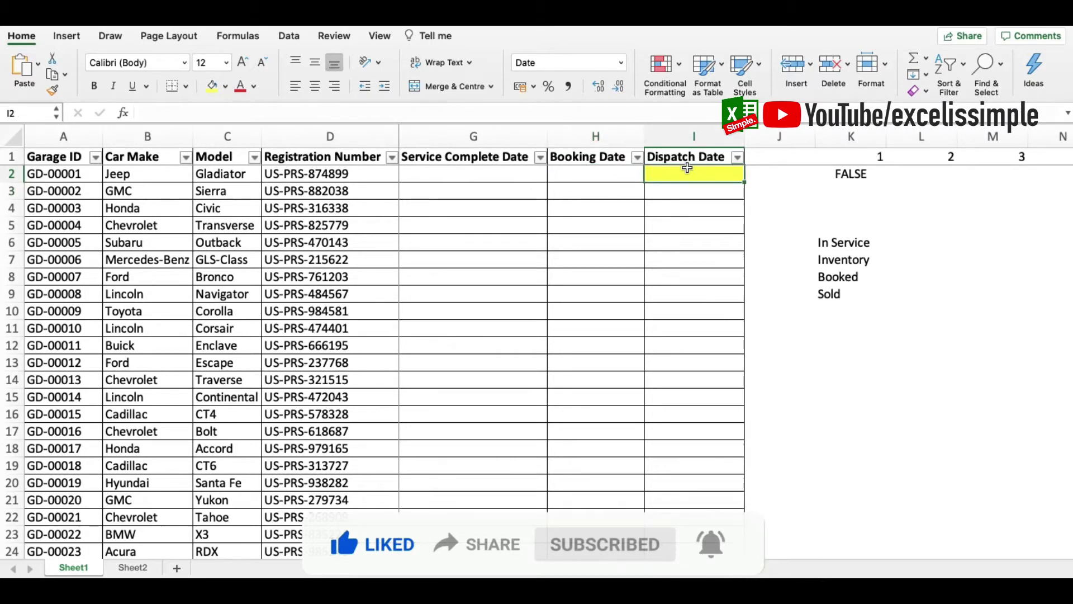
# Enter the formula =IF(AND(H2<>0,I2=0),"BOOKED") in L2 to flag the first car as booked while it has no dispatch date
pyautogui.click(929, 174)
pyautogui.write('=')
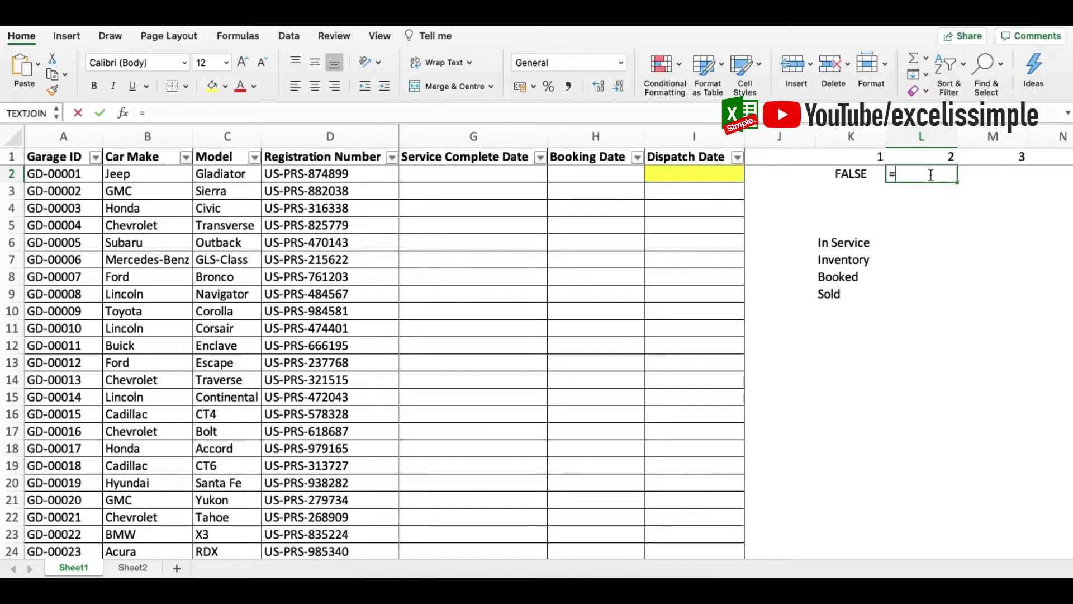
pyautogui.write('if(AND(')
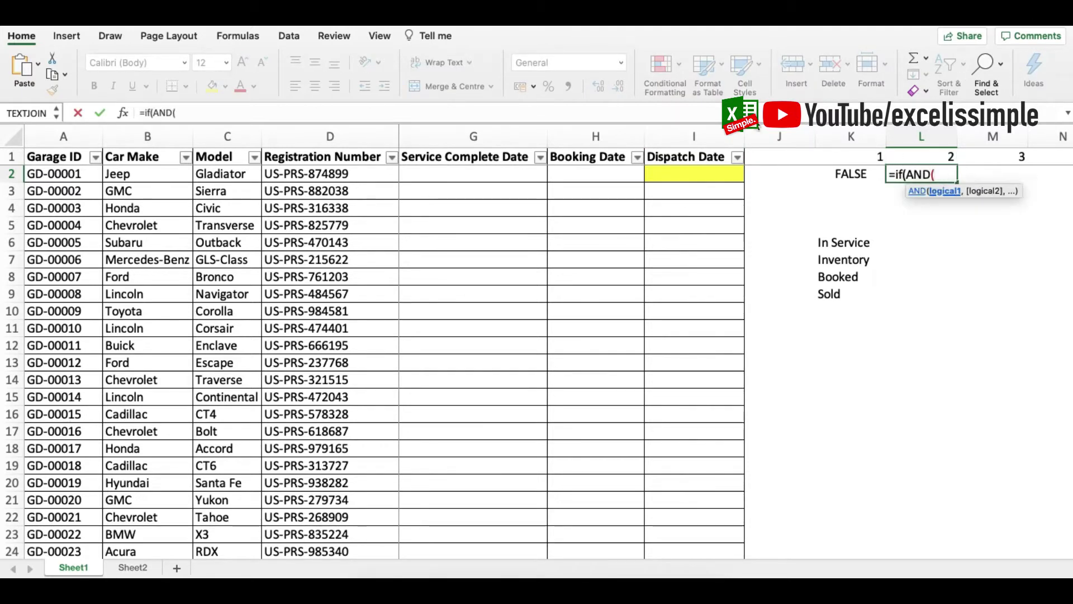
pyautogui.click(596, 174)
pyautogui.write('<')
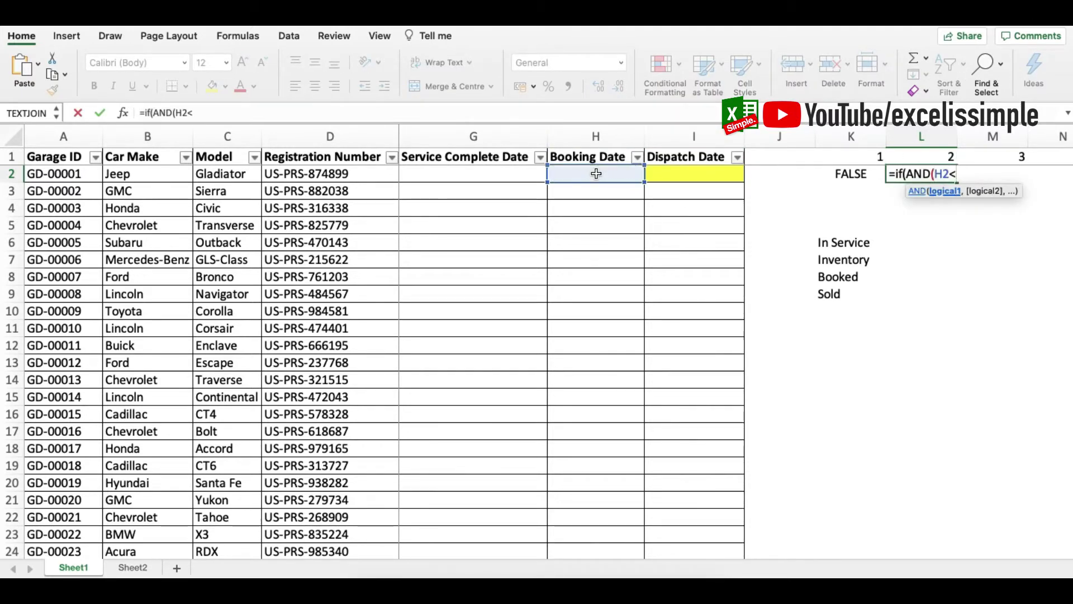
pyautogui.write('>0,')
pyautogui.click(680, 170)
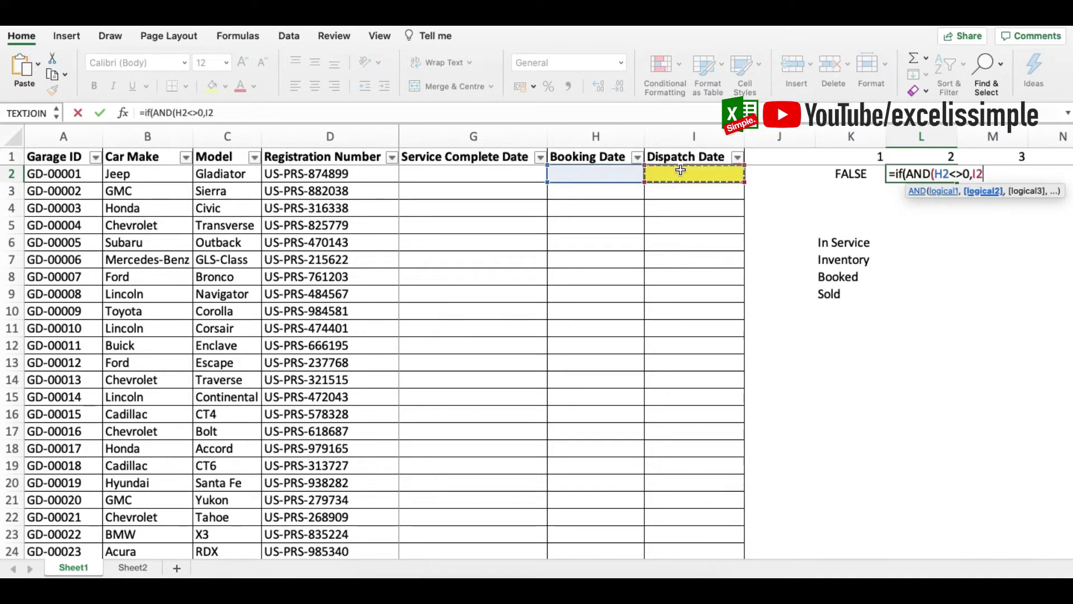
pyautogui.write('=0')
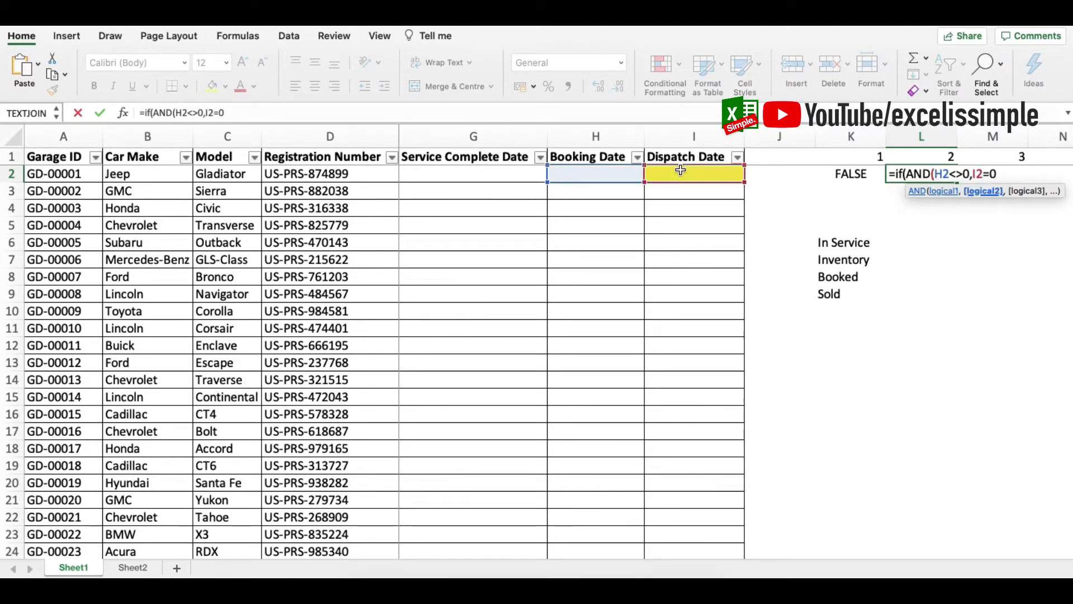
pyautogui.write('),')
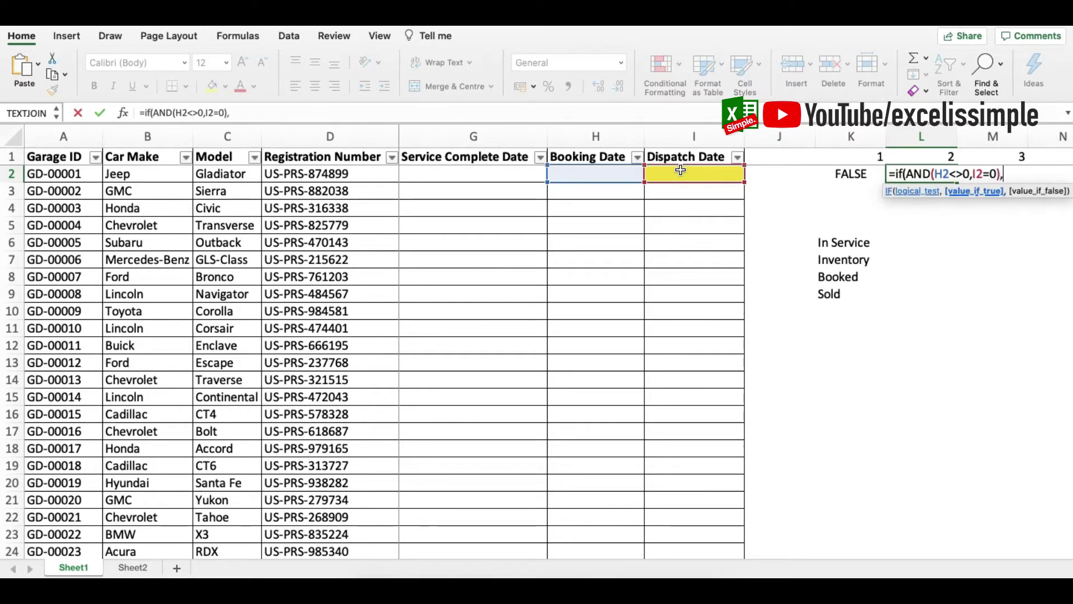
pyautogui.write('"BOOKED"')
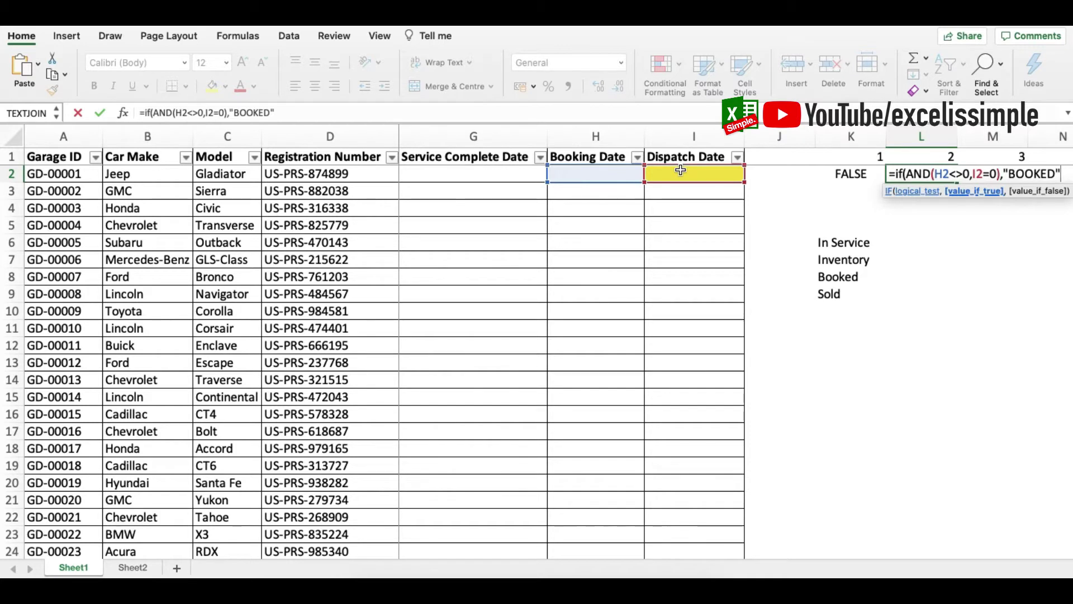
pyautogui.press('Return')
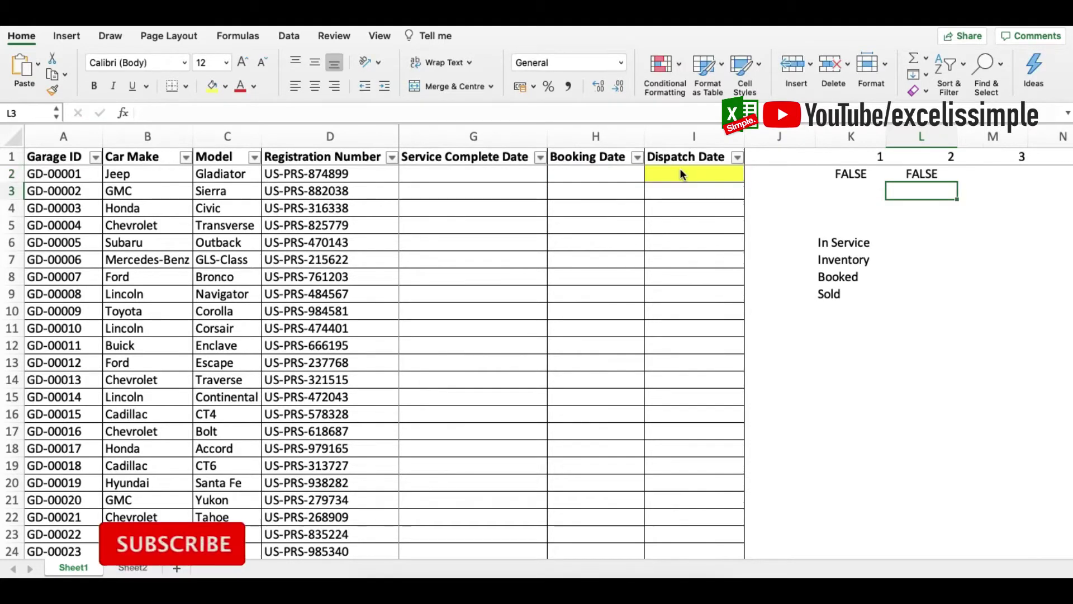
# Test the L2 formula against K2 by entering 2 October as the booking date in H2, and undo the entry
pyautogui.press('Left')
pyautogui.press('Left')
pyautogui.press('Left')
pyautogui.press('Left')
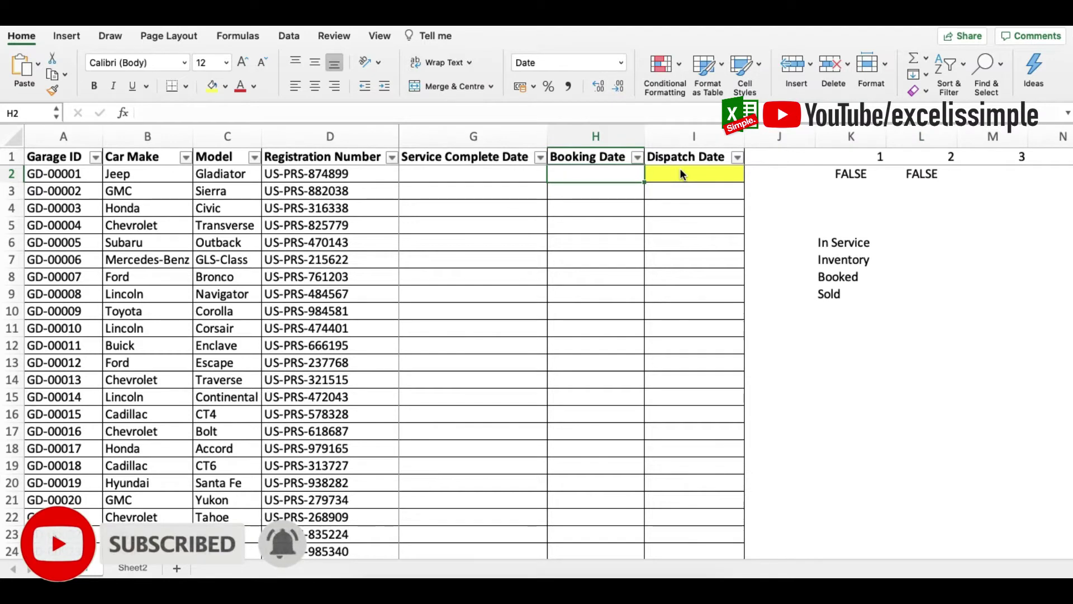
pyautogui.write('2 OCT')
pyautogui.press('Return')
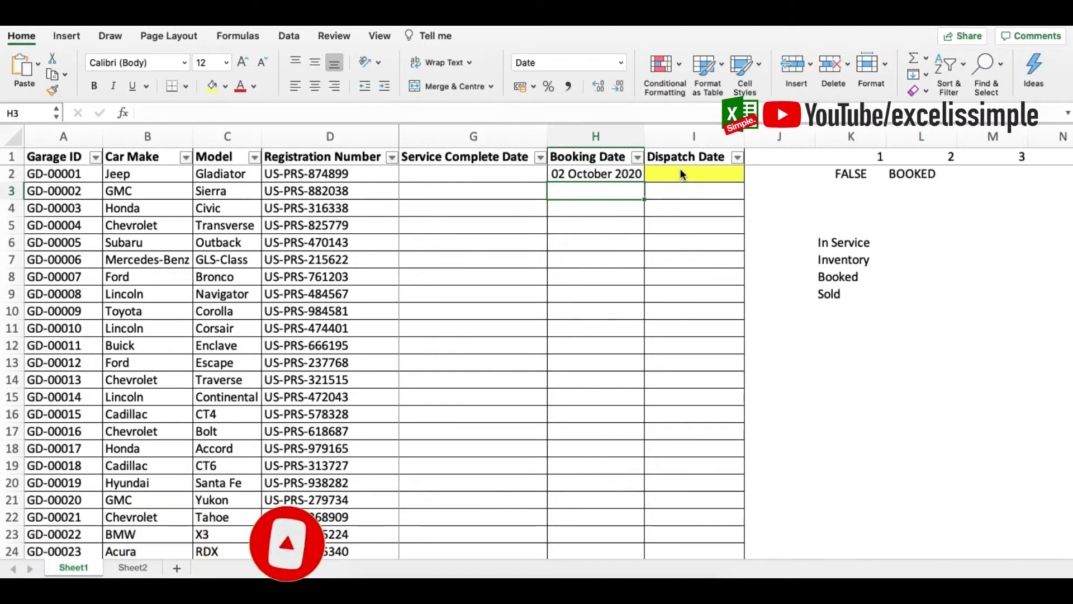
pyautogui.click(849, 173)
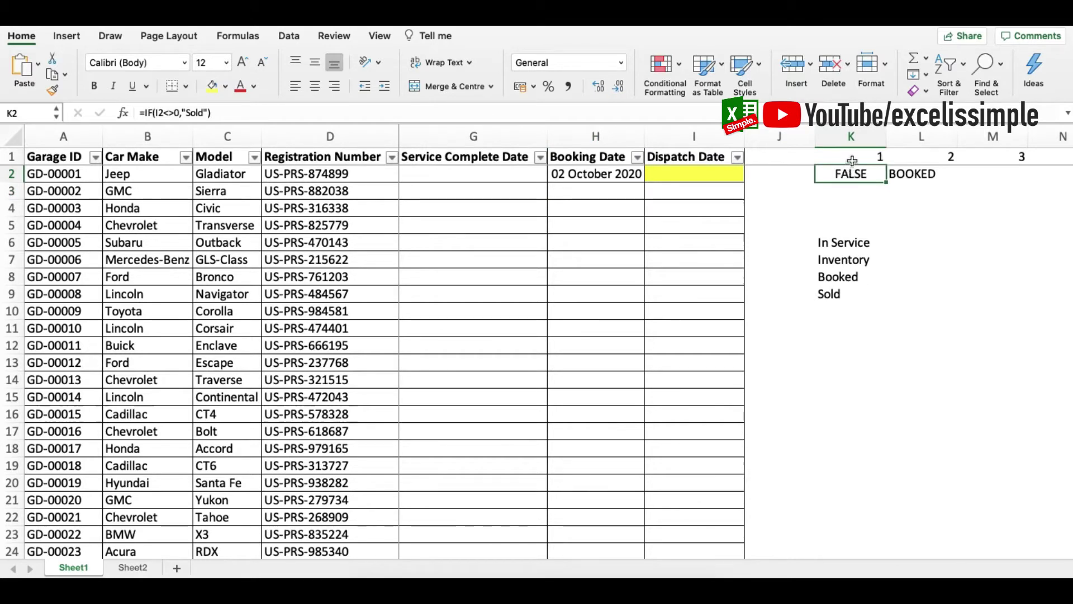
pyautogui.click(921, 173)
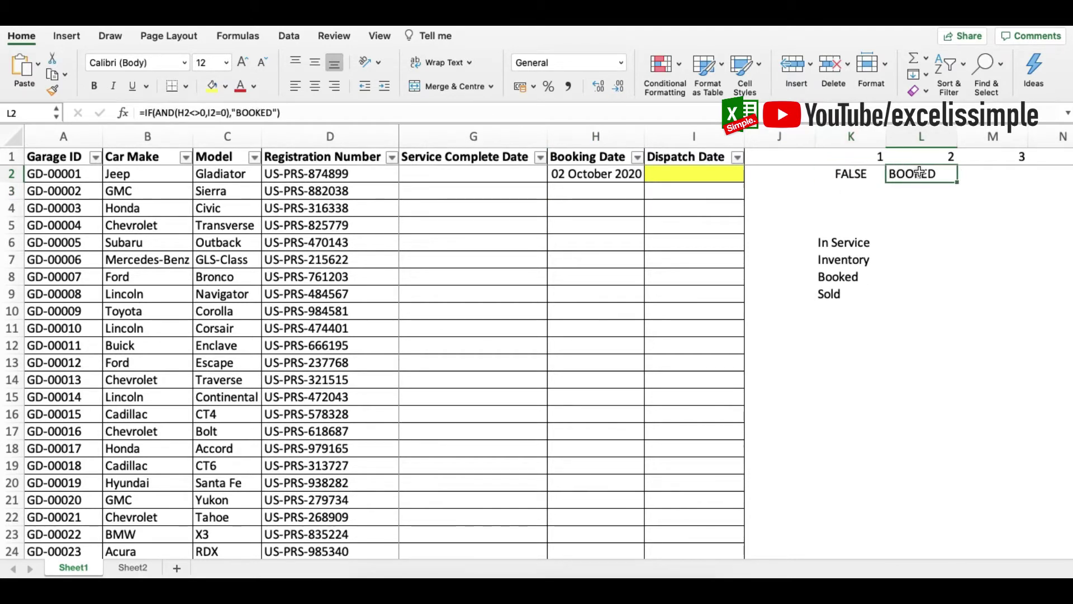
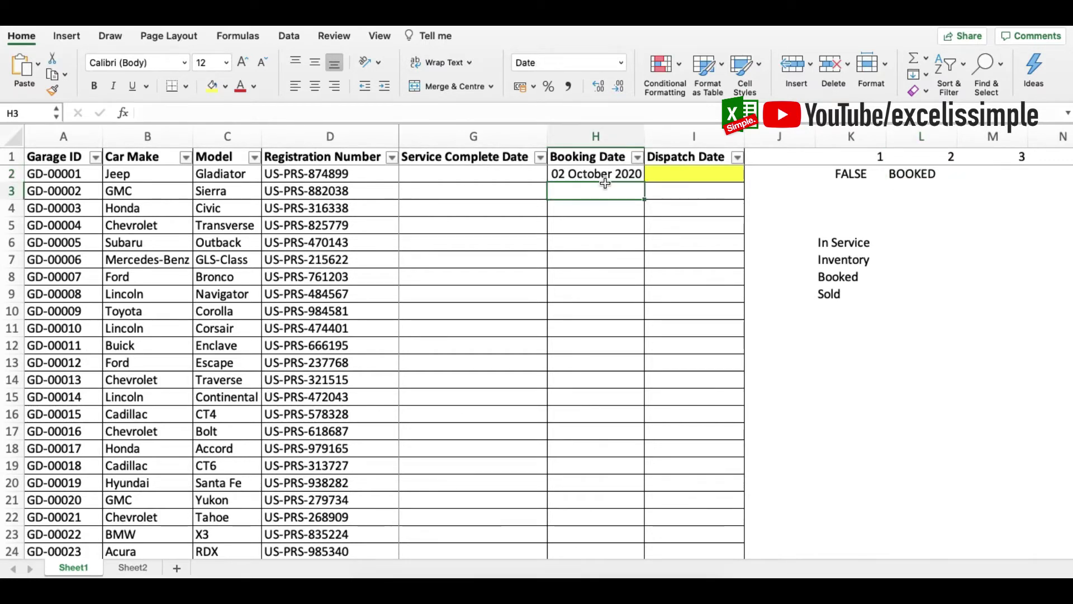
pyautogui.press('super+z')
pyautogui.press('super+z')
pyautogui.press('super+z')
pyautogui.press('super+z')
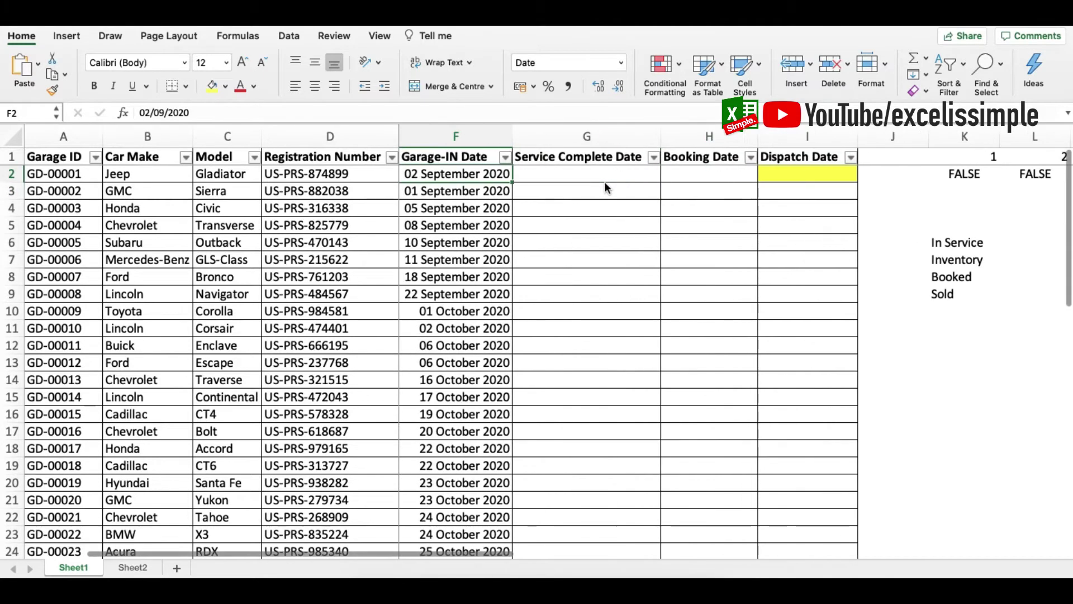
# Examine the Booked formula in L2 and the first car's Garage-IN and Service Complete Date cells for the Inventory condition
pyautogui.press('Right')
pyautogui.press('Right')
pyautogui.press('Right')
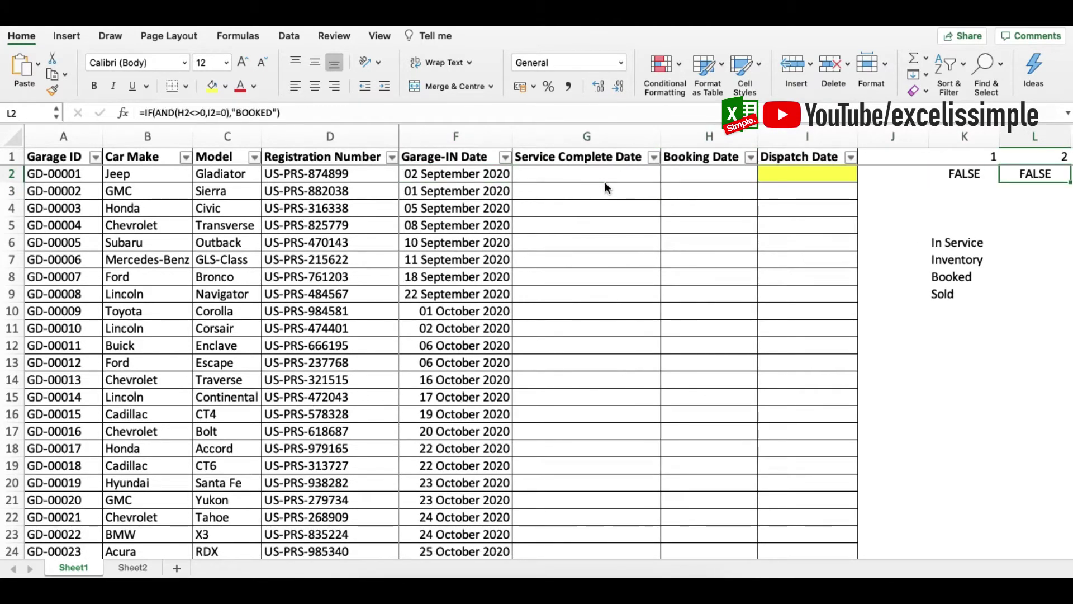
pyautogui.press('Left')
pyautogui.press('Left')
pyautogui.press('Left')
pyautogui.press('Left')
pyautogui.press('Left')
pyautogui.press('Left')
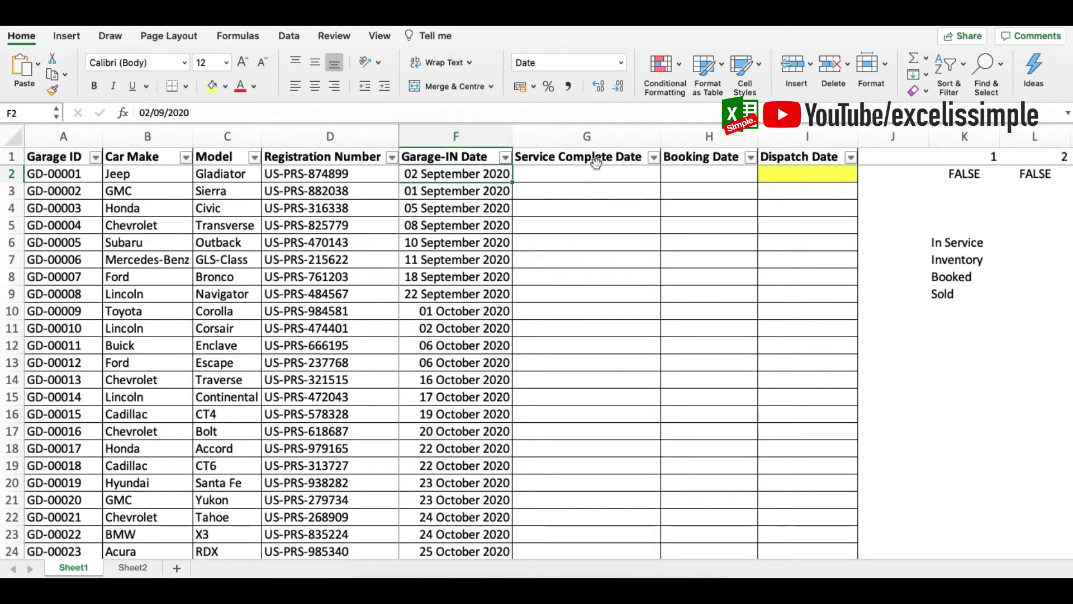
pyautogui.click(592, 173)
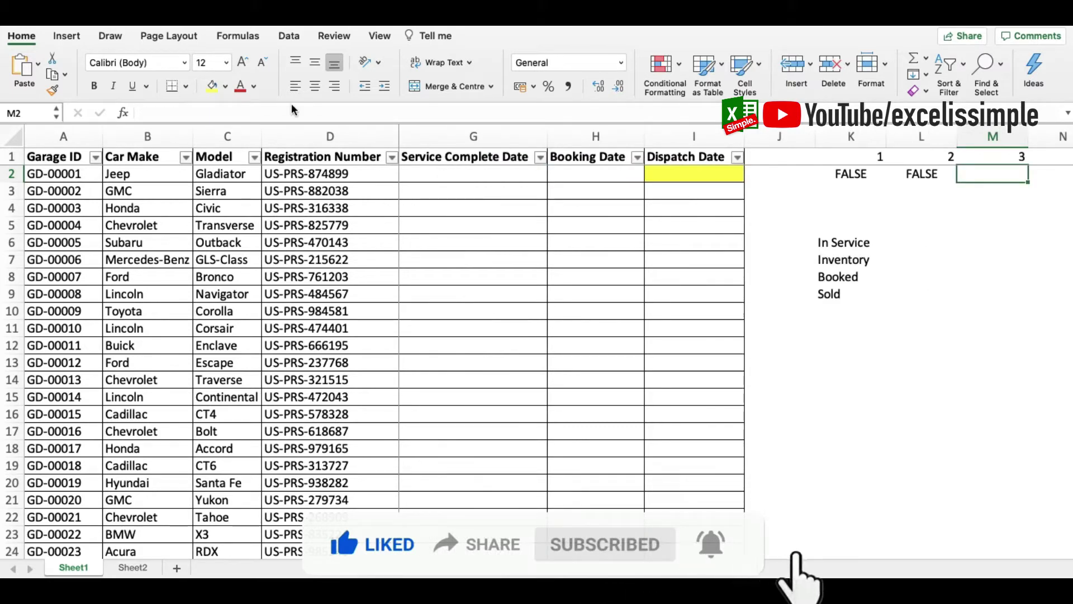
# Enter the formula =IF(AND(G2<>0,H2=0),"INVENTORY") in M2 to flag a serviced car that has no booking date
pyautogui.write('=IF(AND(')
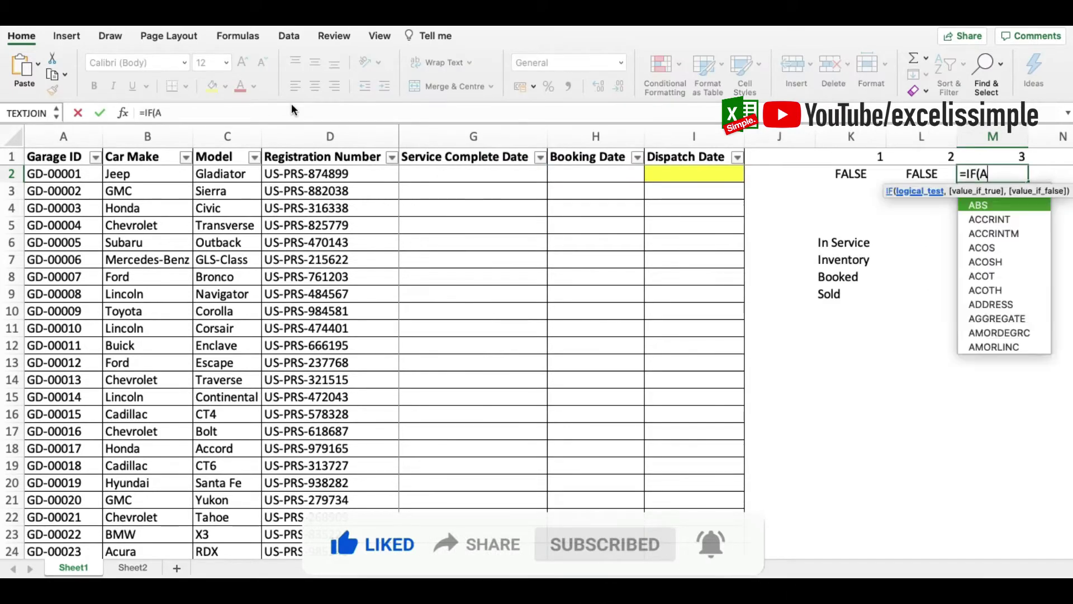
pyautogui.click(460, 168)
pyautogui.write('<>0,')
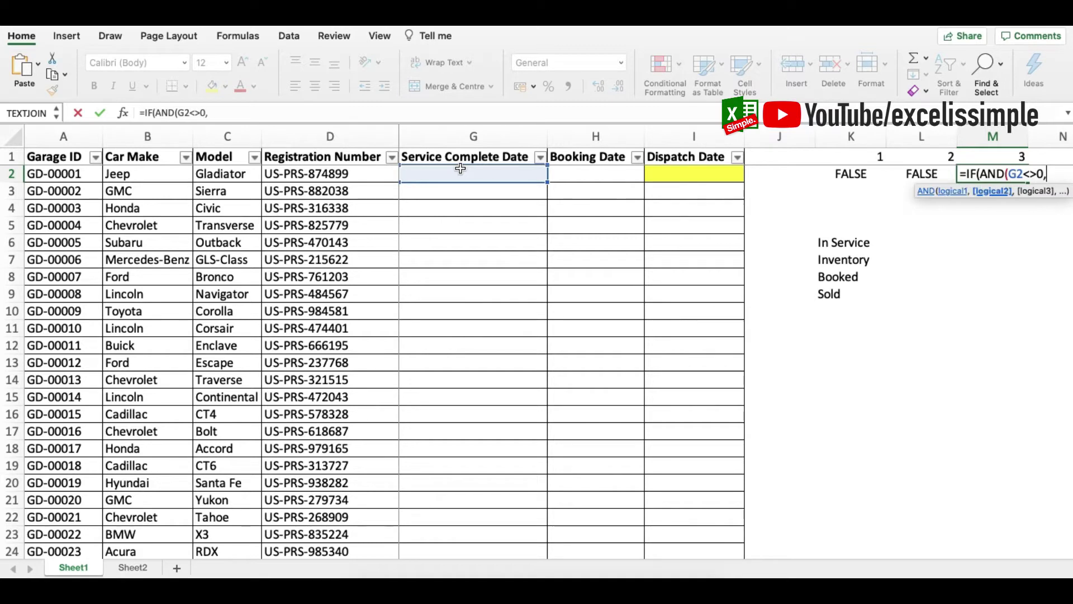
pyautogui.click(579, 175)
pyautogui.write('=0')
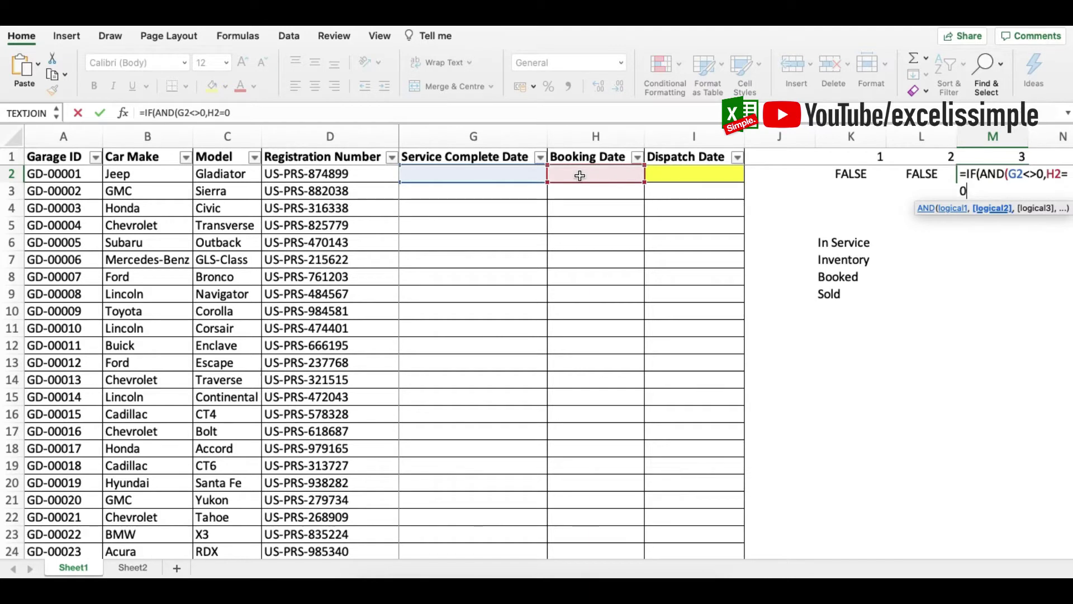
pyautogui.write('),"')
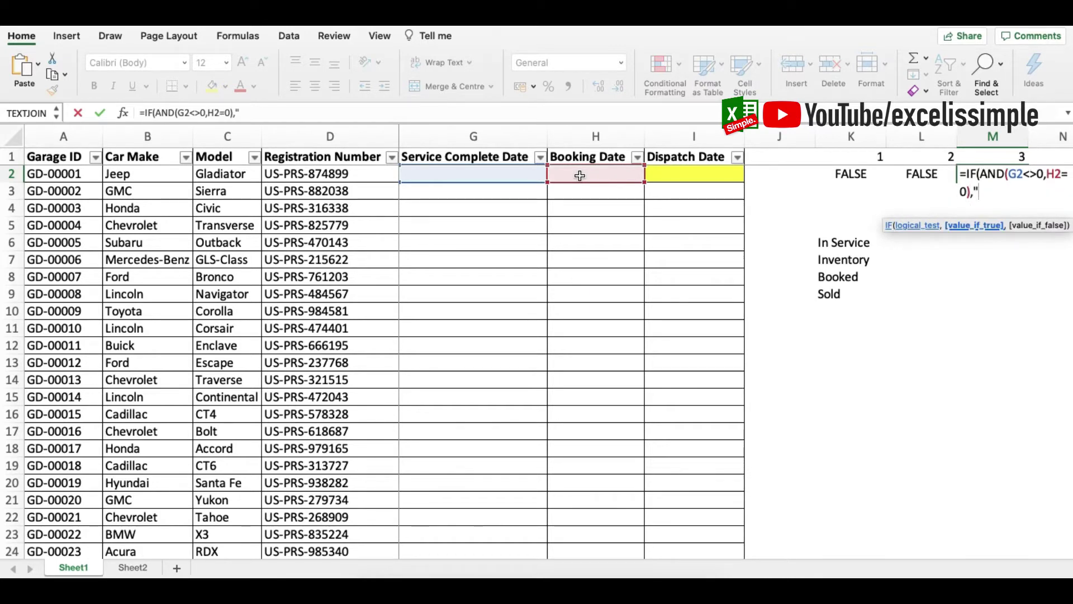
pyautogui.write('INVENTORY')
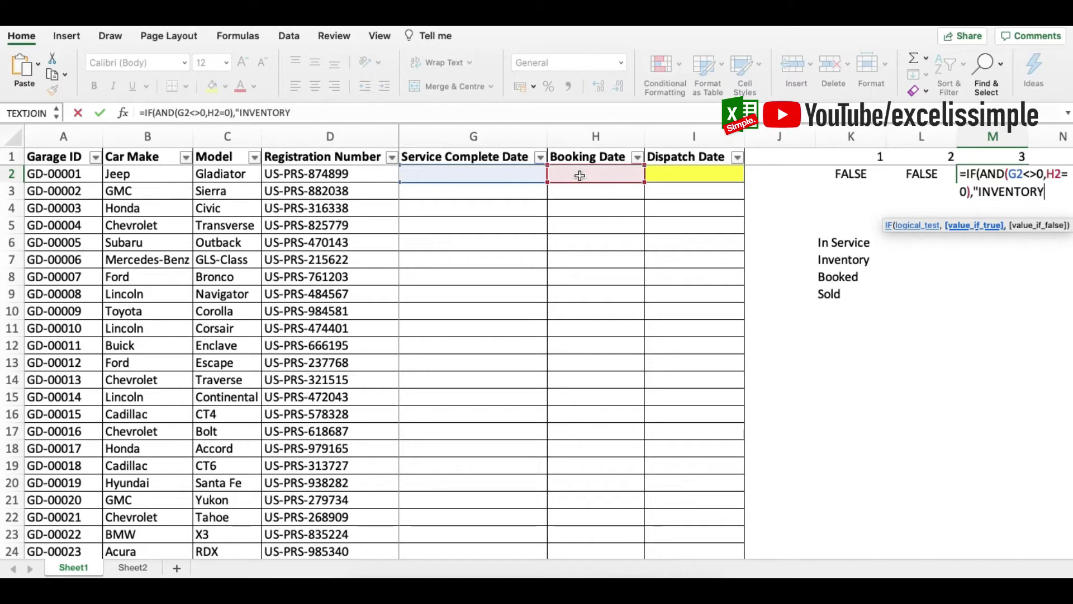
pyautogui.press('Return')
pyautogui.press('Return')
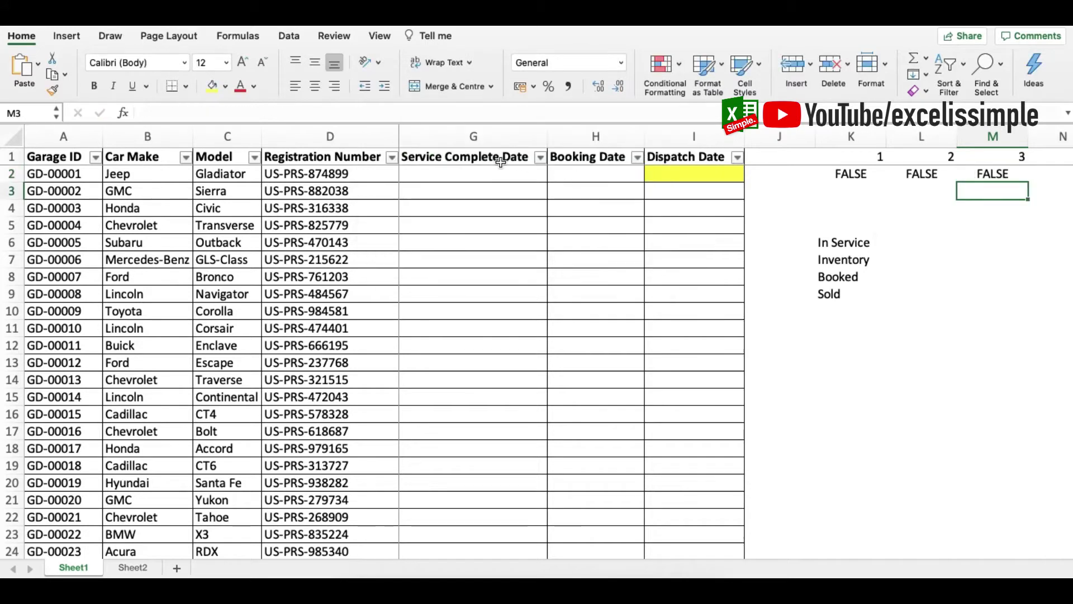
# Test the M2 formula by entering 2 October 2020 as the first car's service complete date in G2
pyautogui.click(470, 176)
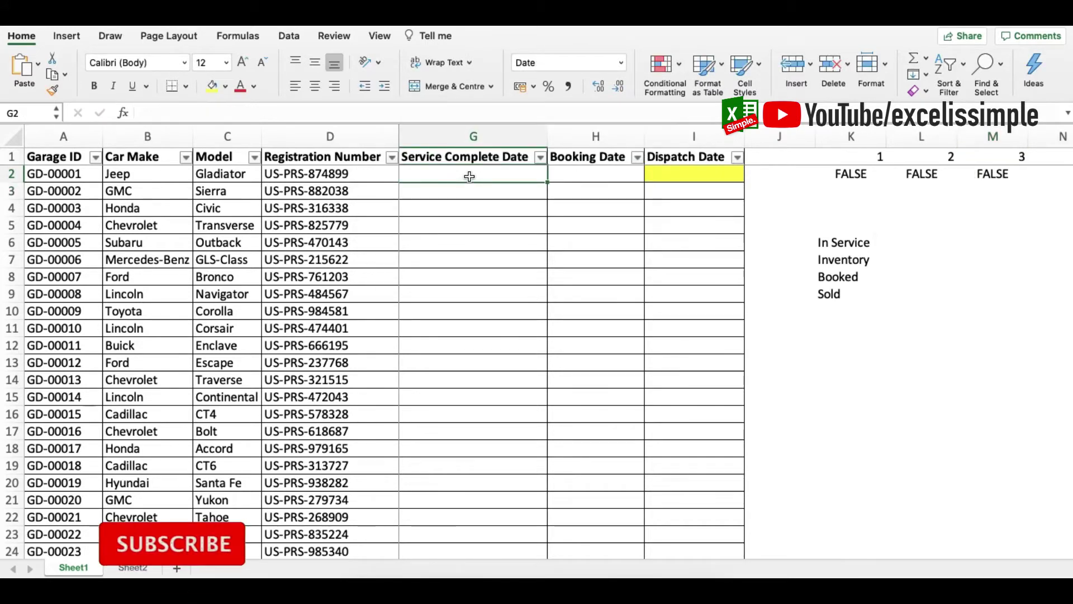
pyautogui.write('2/10/2020')
pyautogui.press('Return')
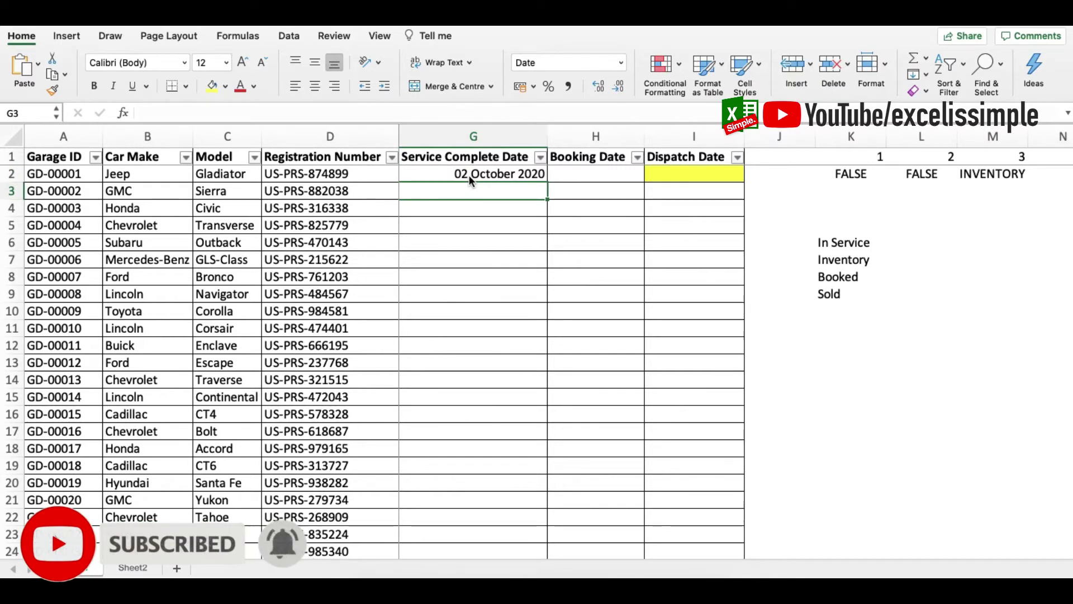
# Test the helper formulas further with 2 October 2020 as the booking date in H2 and the current date as dispatch date in I2
pyautogui.click(468, 175)
pyautogui.press('Right')
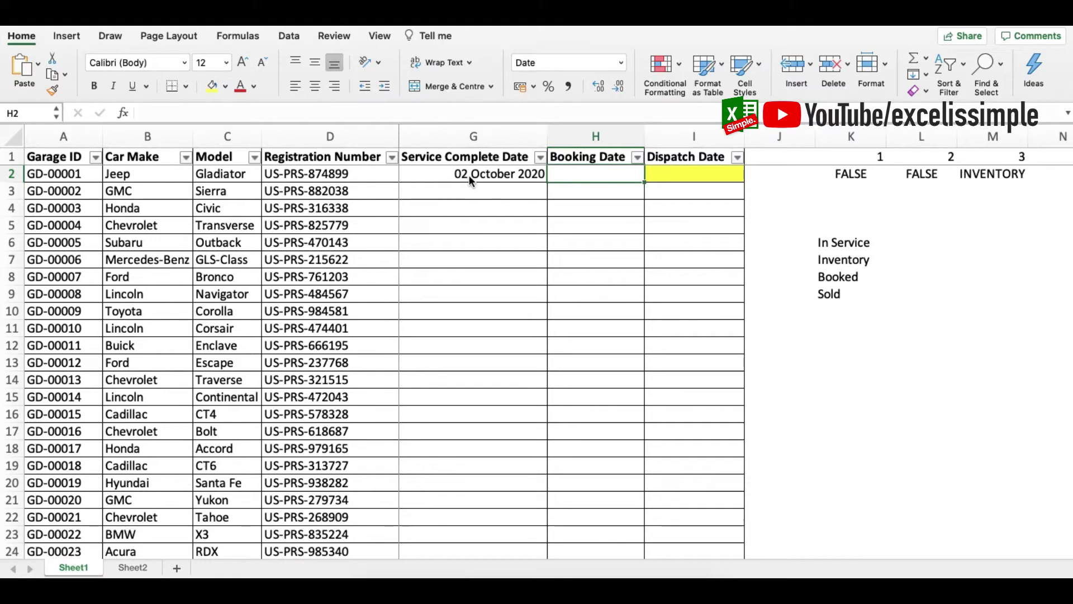
pyautogui.hotkey('ctrl', ';')
pyautogui.press('Return')
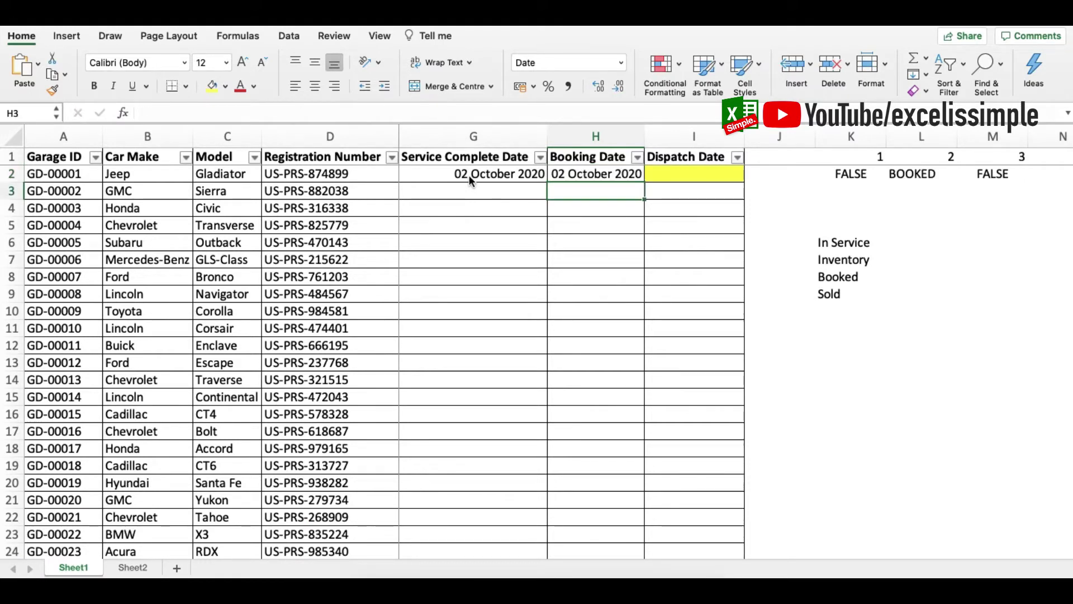
pyautogui.press('Up')
pyautogui.press('Right')
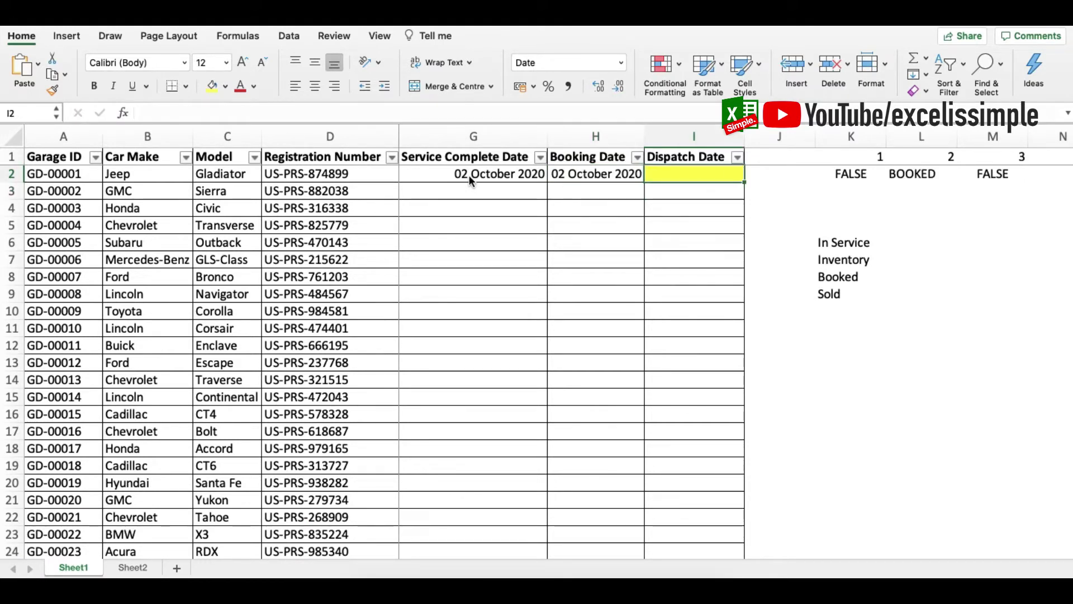
pyautogui.hotkey('ctrl', ';')
pyautogui.press('Return')
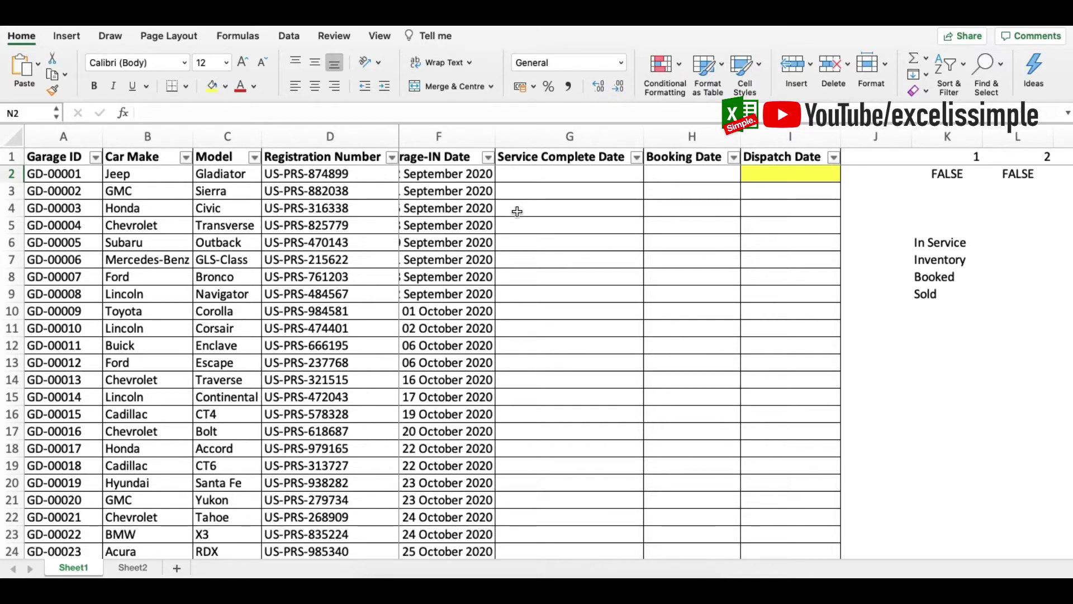
# Enter the formula =IF(G2=0,"IN SERVICE") in N2 to flag the first car as in service without a service complete date
pyautogui.click(547, 159)
pyautogui.click(545, 175)
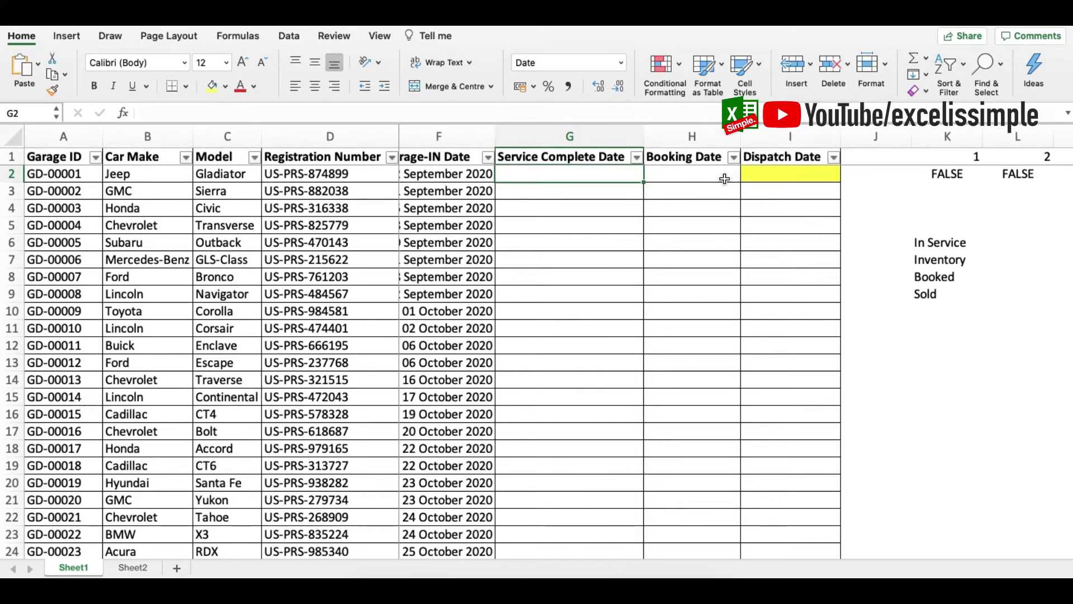
pyautogui.hscroll(3, 724, 178)
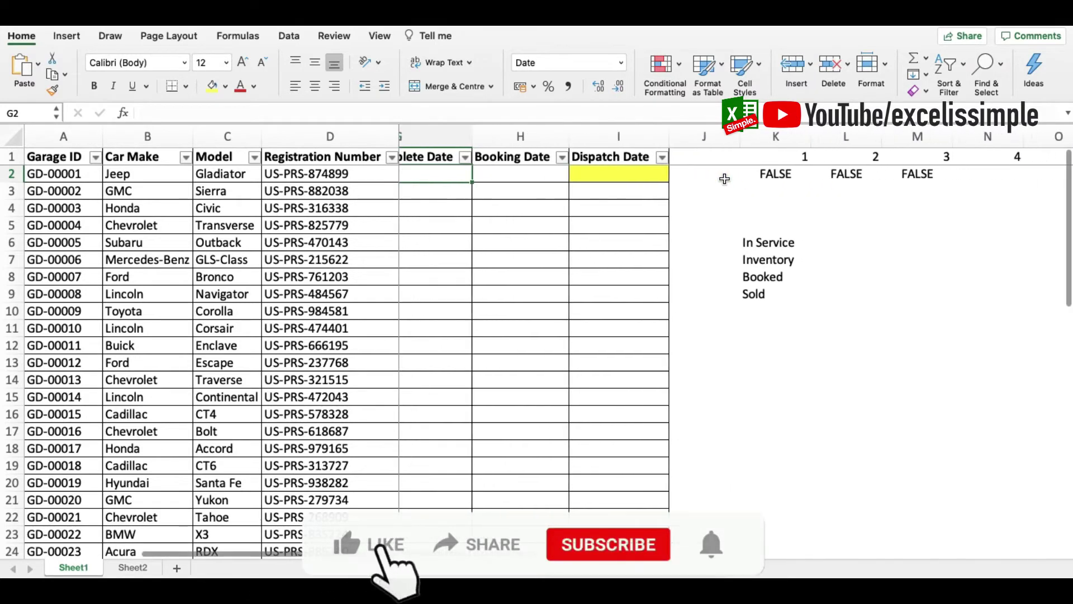
pyautogui.hscroll(2, 724, 178)
pyautogui.click(925, 174)
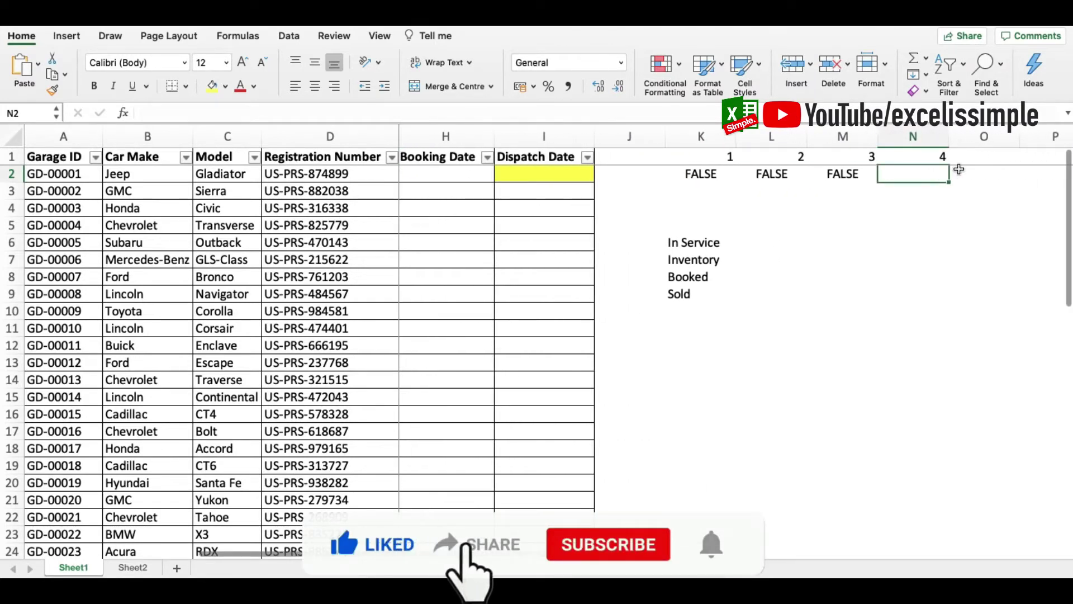
pyautogui.write('=if')
pyautogui.press('Tab')
pyautogui.press('Left')
pyautogui.press('Left')
pyautogui.press('Left')
pyautogui.press('Left')
pyautogui.press('Left')
pyautogui.press('Left')
pyautogui.press('Left')
pyautogui.press('Left')
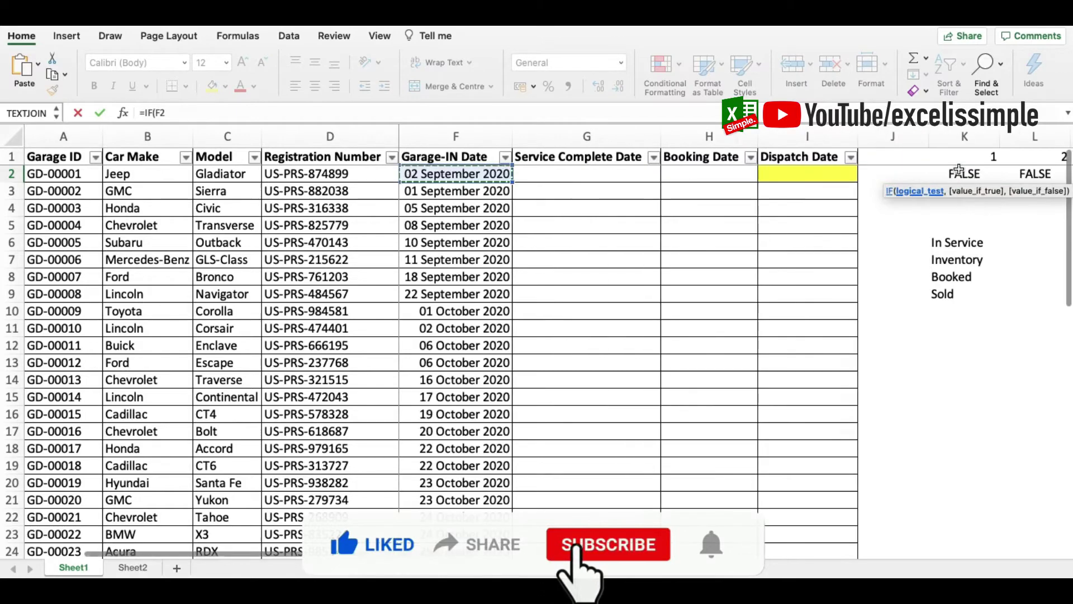
pyautogui.press('Right')
pyautogui.write('=0,"IN SERVICE")')
pyautogui.press('Return')
# Test the N2 formula by entering a service complete date for the first car in G2
pyautogui.press('Left')
pyautogui.press('Left')
pyautogui.press('Left')
pyautogui.press('Left')
pyautogui.press('Left')
pyautogui.press('Left')
pyautogui.press('Left')
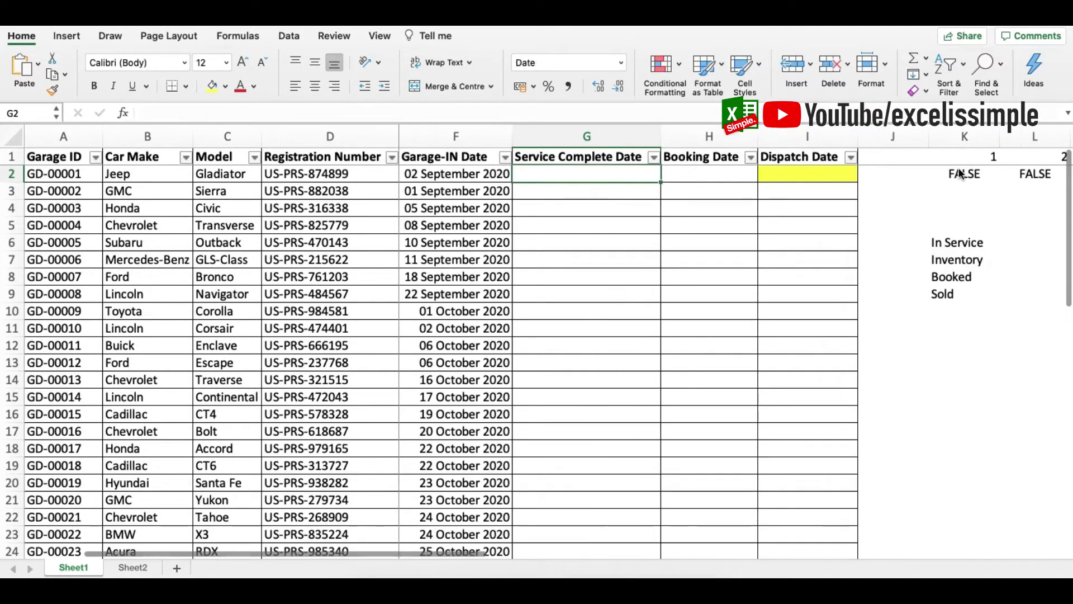
pyautogui.write('2=0,"IN SERVICE")')
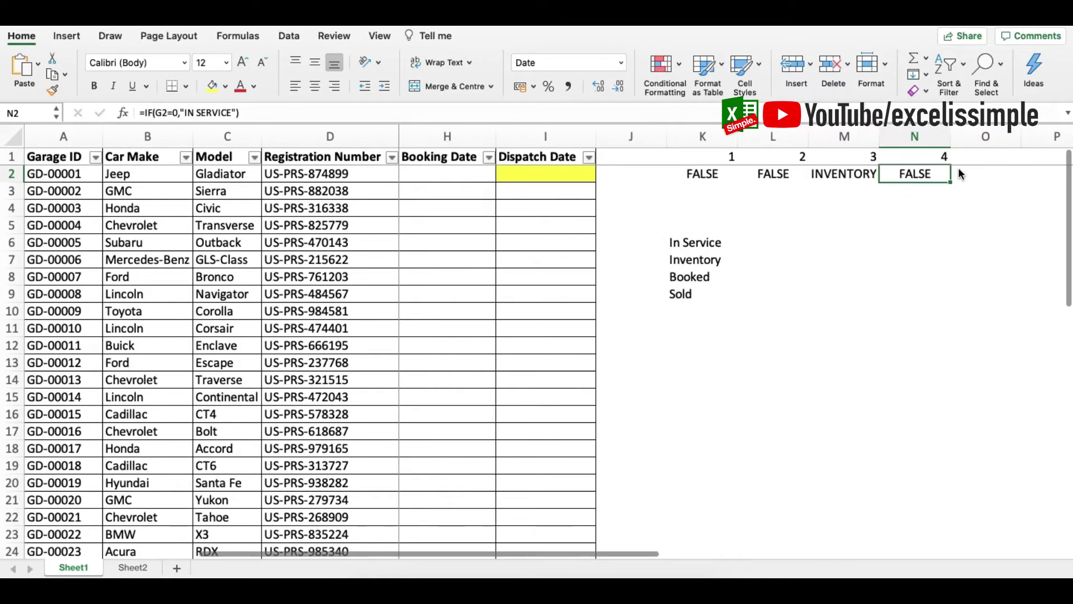
# Test the helper formulas with 5 October 2020 as the first car's booking date and 9 October 2020 as its dispatch date
pyautogui.press('Left')
pyautogui.press('Left')
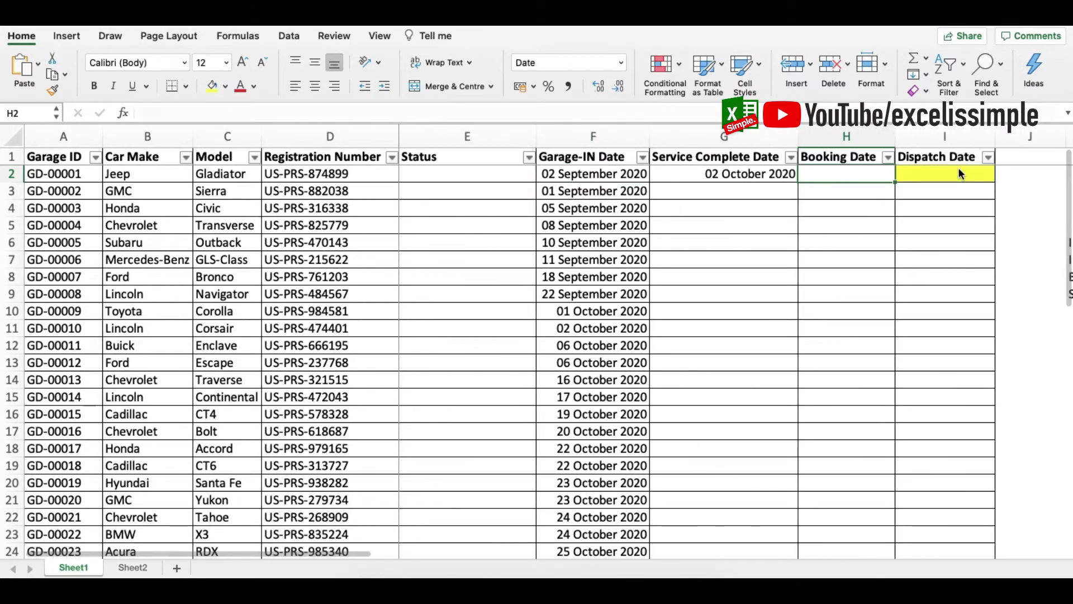
pyautogui.write('5')
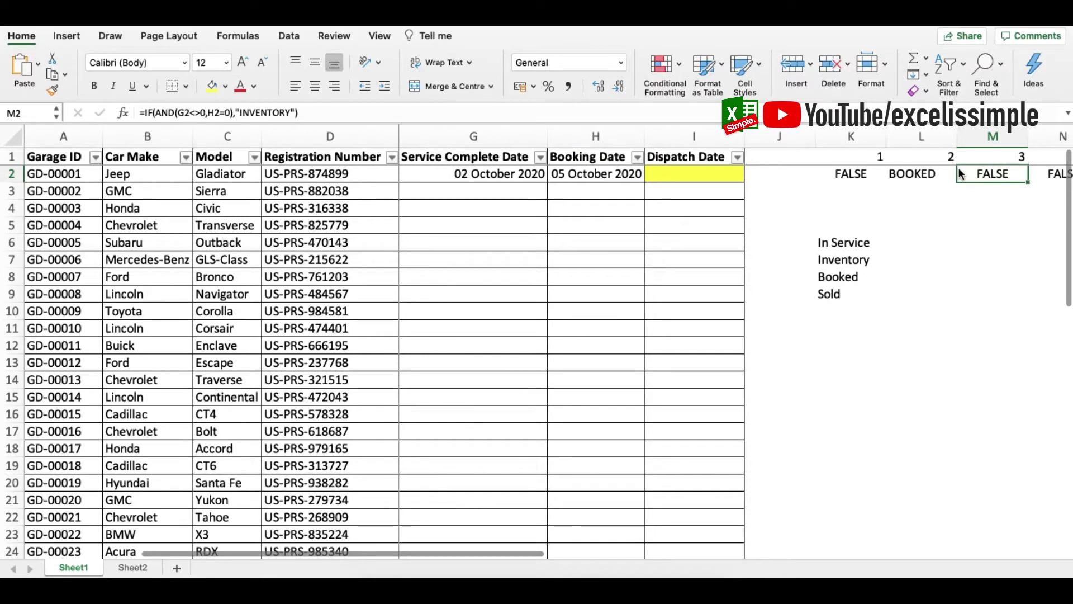
pyautogui.press('Left')
pyautogui.press('Left')
pyautogui.press('Left')
pyautogui.press('Left')
pyautogui.press('Left')
pyautogui.press('Right')
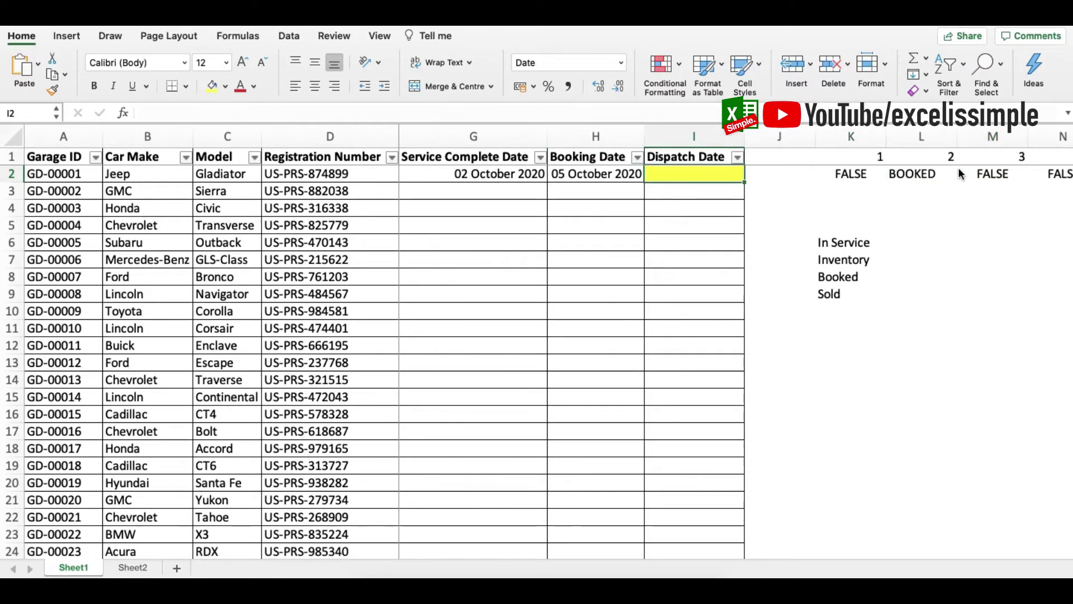
pyautogui.write('9')
pyautogui.press('Return')
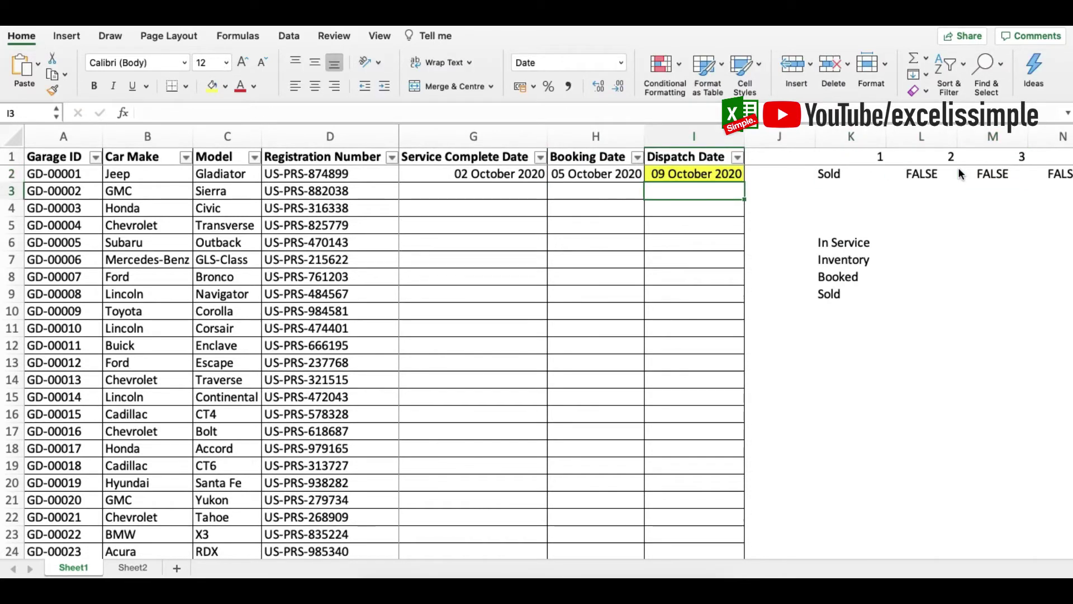
pyautogui.press('Up')
pyautogui.click(957, 166)
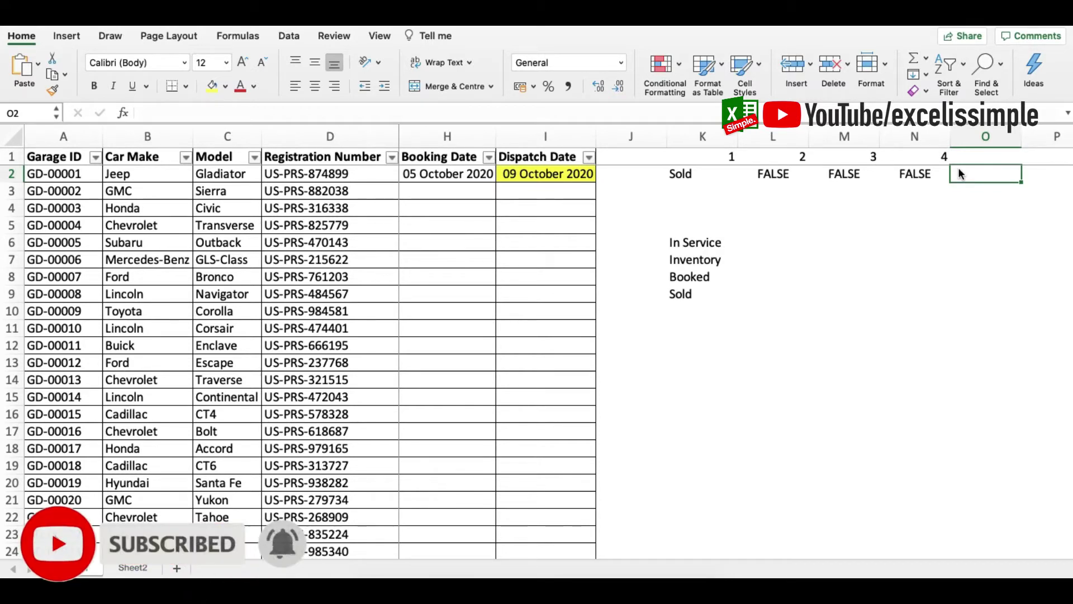
# Nest N2's IF(G2=0,"IN SERVICE") function as the value-if-false of the INVENTORY formula in M2
pyautogui.click(720, 160)
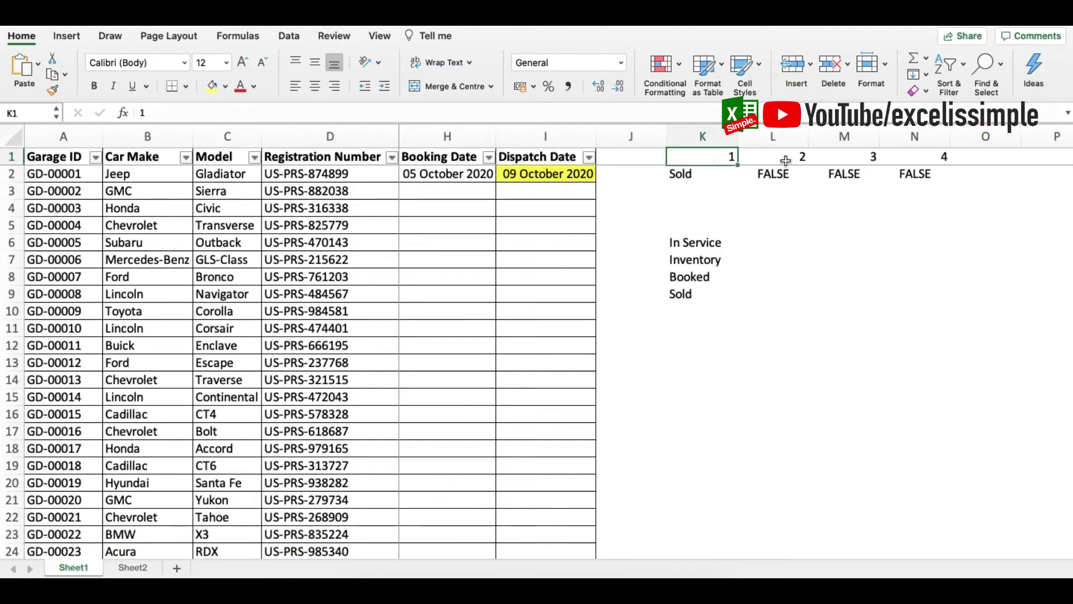
pyautogui.click(696, 173)
pyautogui.click(773, 174)
pyautogui.click(845, 174)
pyautogui.click(915, 174)
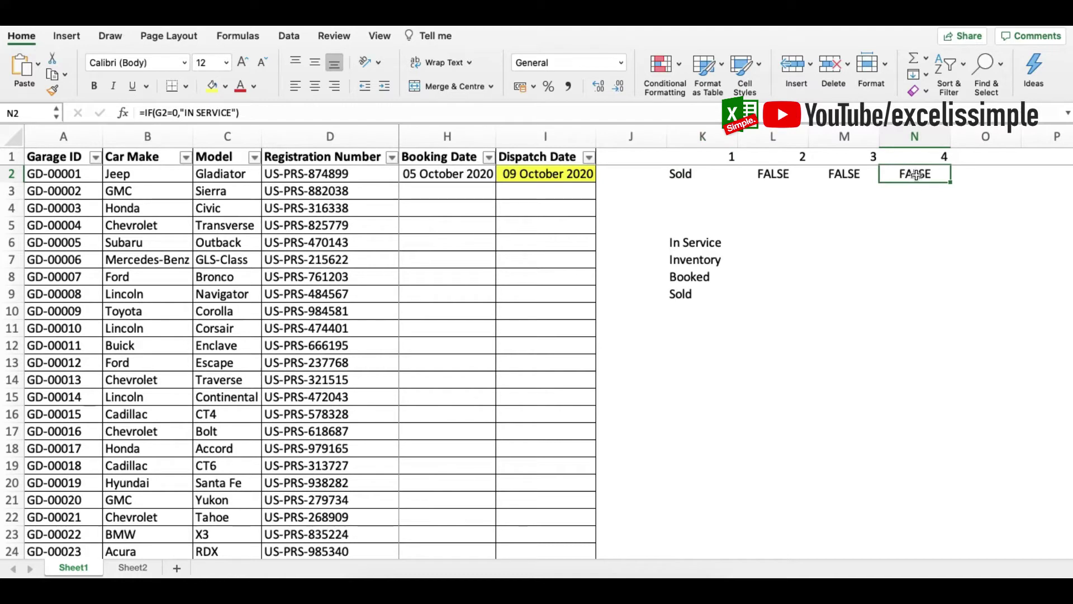
pyautogui.click(144, 110)
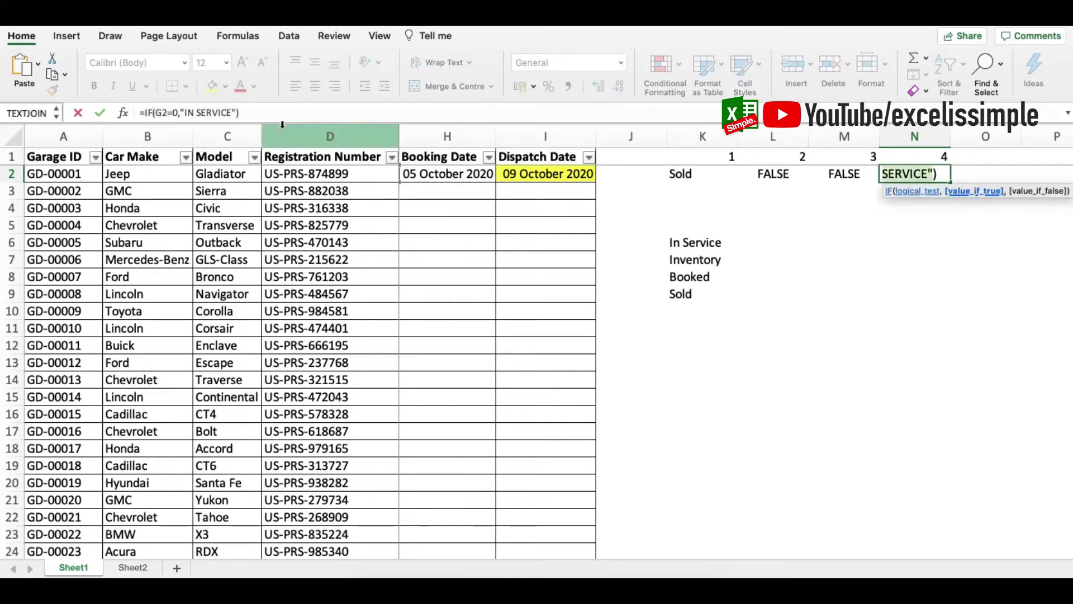
pyautogui.tripleClick(143, 110)
pyautogui.press('Escape')
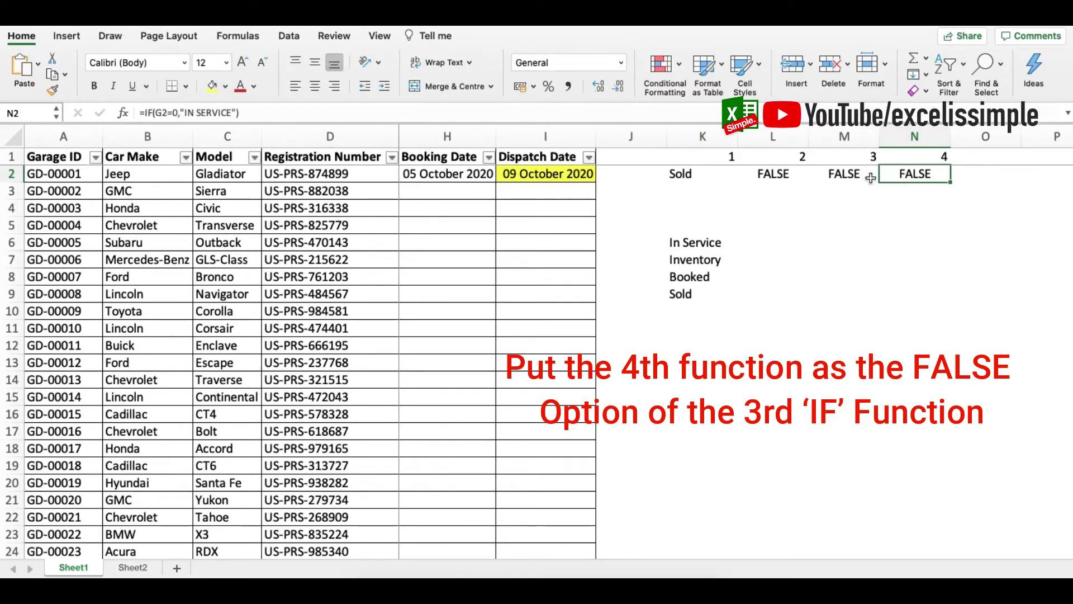
pyautogui.click(866, 176)
pyautogui.click(362, 110)
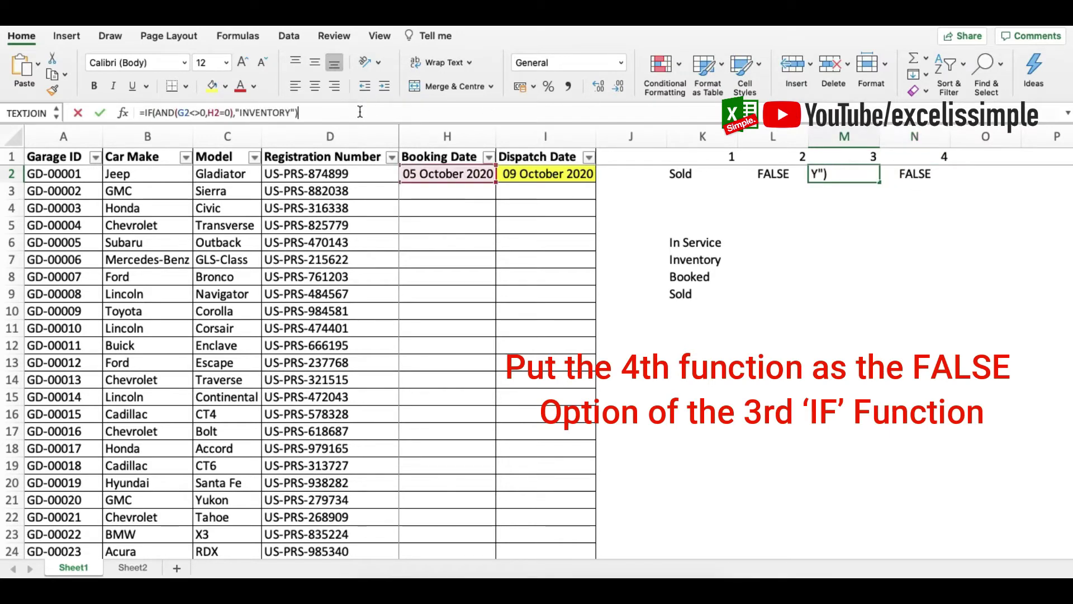
pyautogui.press('BackSpace')
pyautogui.write(',')
pyautogui.press('super+v')
pyautogui.press('Return')
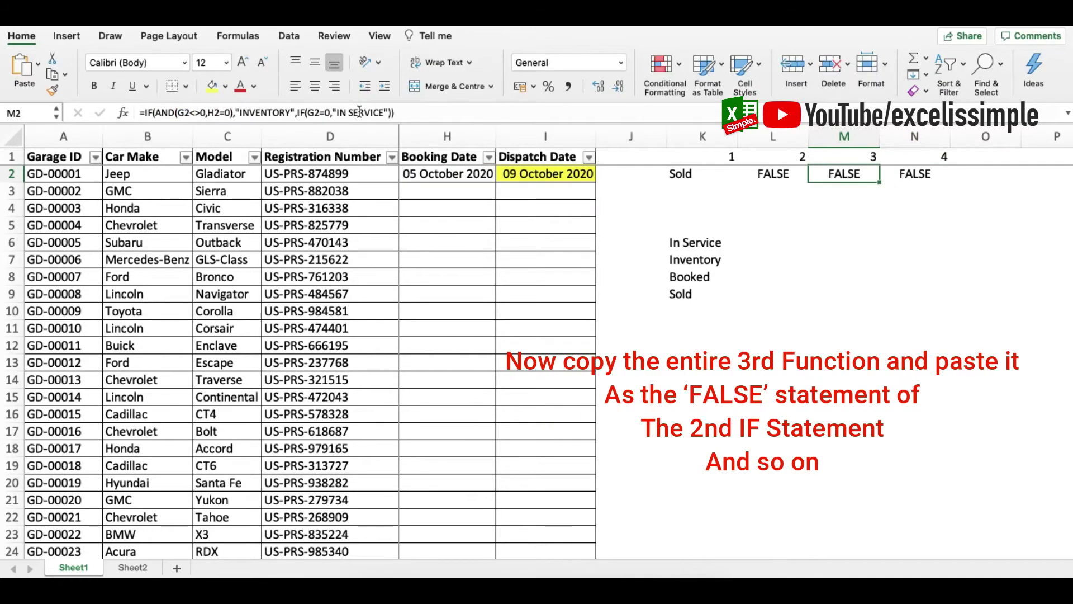
# Nest M2's combined INVENTORY and IN SERVICE function as the value-if-false of the BOOKED formula in L2
pyautogui.moveTo(146, 112); pyautogui.dragTo(436, 112)
pyautogui.press('super+c')
pyautogui.press('Escape')
pyautogui.press('Left')
pyautogui.click(291, 113)
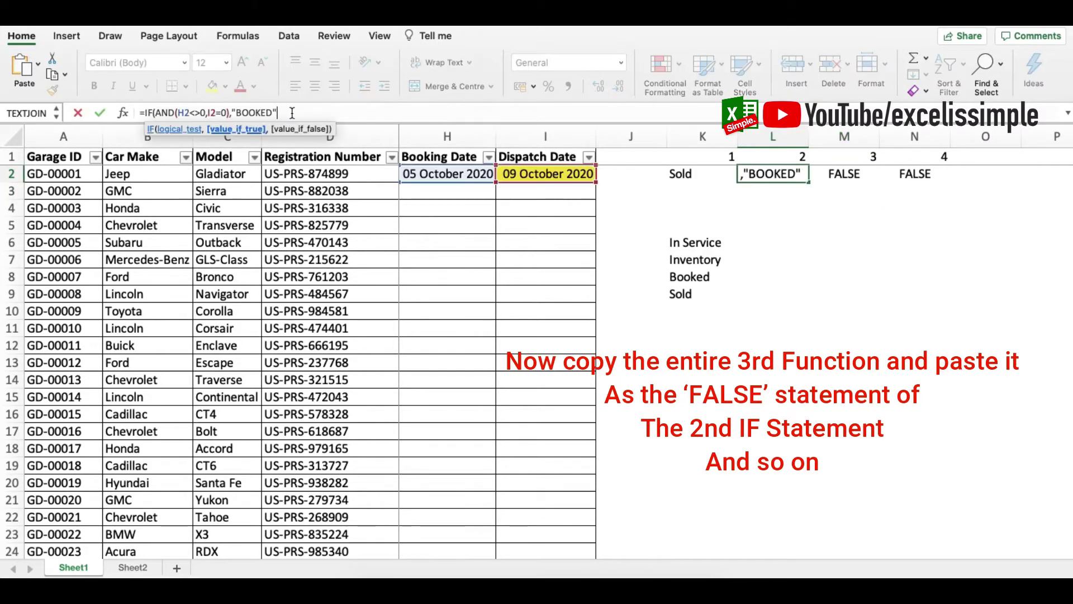
pyautogui.write(',')
pyautogui.press('super+v')
pyautogui.press('Return')
pyautogui.press('Return')
# Nest L2's complete IF function as the value-if-false of the Sold formula in K2
pyautogui.moveTo(143, 113); pyautogui.dragTo(556, 120)
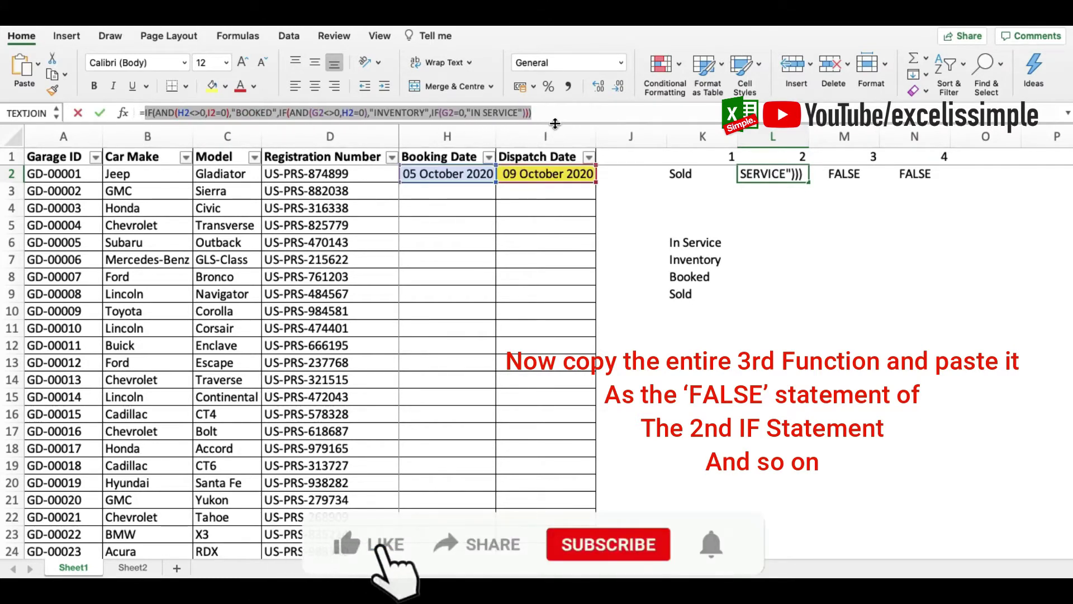
pyautogui.press('super+c')
pyautogui.press('Escape')
pyautogui.press('Left')
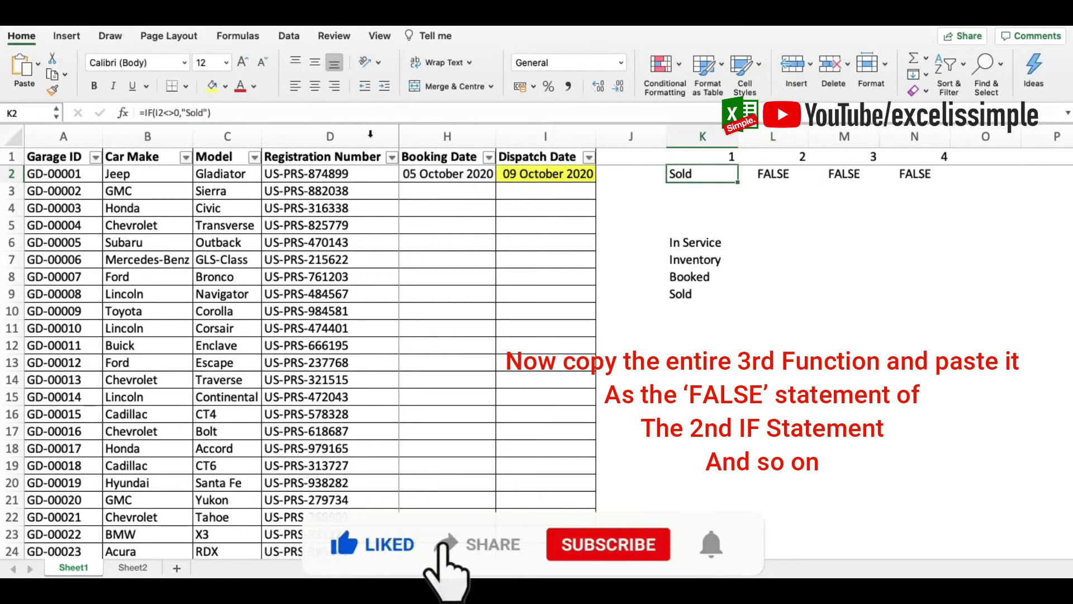
pyautogui.click(208, 113)
pyautogui.press('Return')
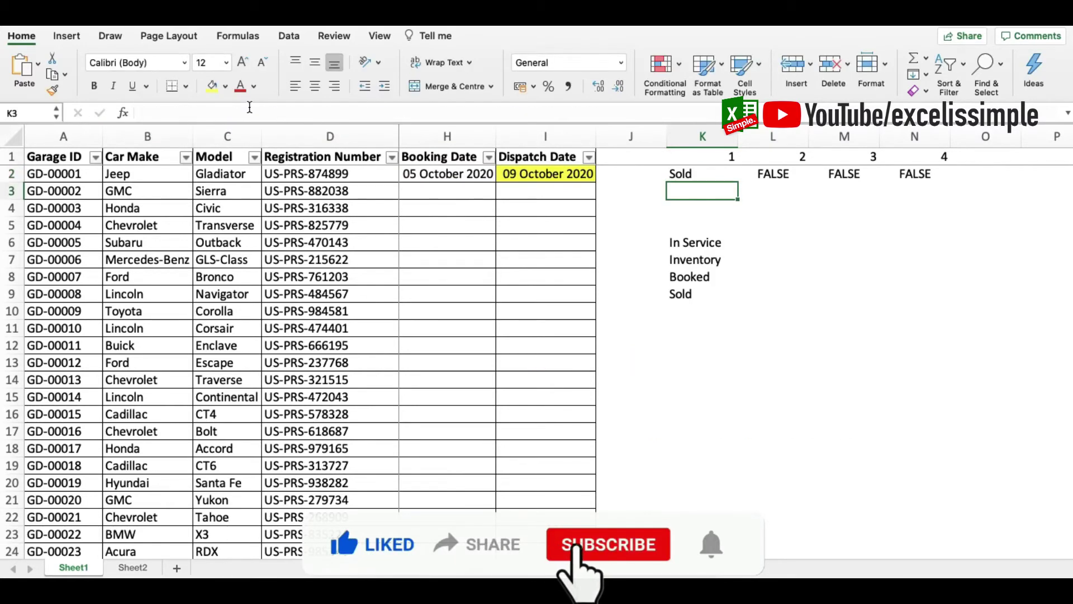
# Delete the leftover helper numbers and formulas in L1:N2
pyautogui.press('Up')
pyautogui.press('Right')
pyautogui.press('Up')
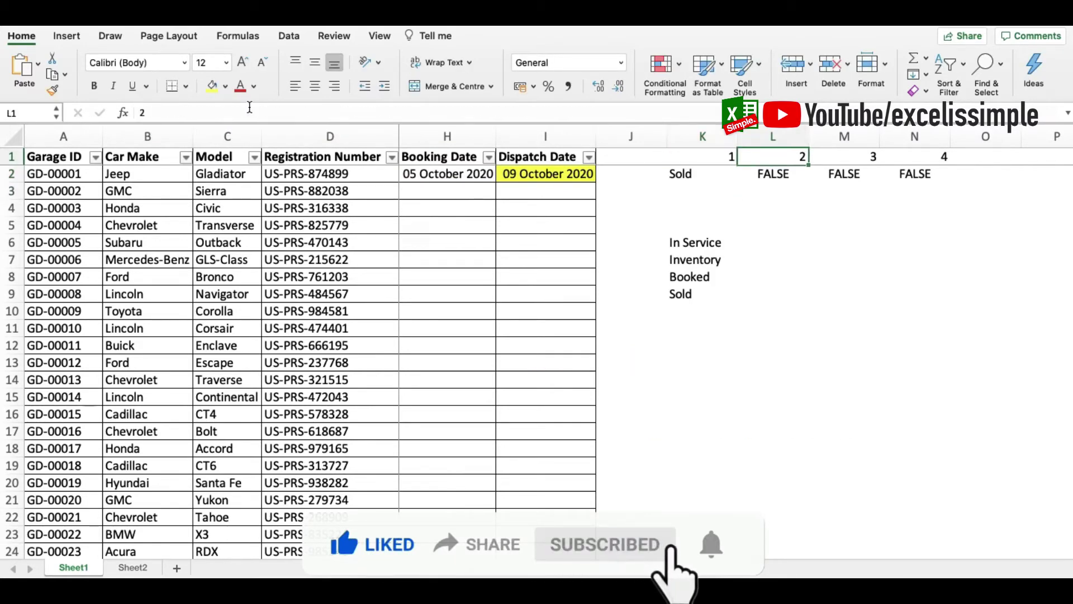
pyautogui.hotkey('shift', 'Down')
pyautogui.hotkey('shift', 'Right')
pyautogui.hotkey('shift', 'Right')
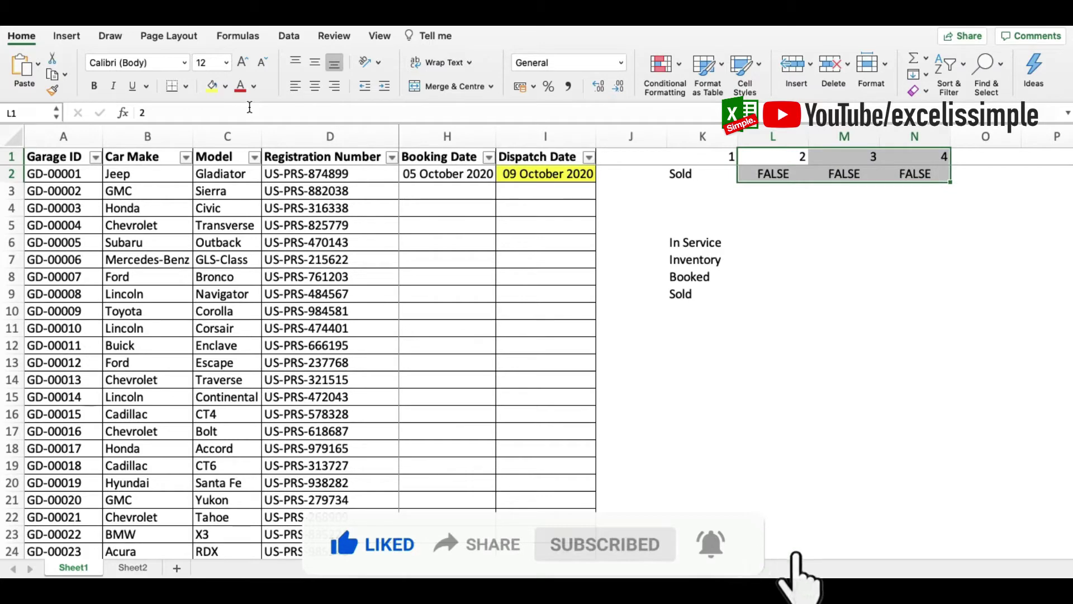
pyautogui.press('Delete')
# Test the nested K2 formula by clearing the first car's dispatch, booking and service complete dates one at a time
pyautogui.click(682, 173)
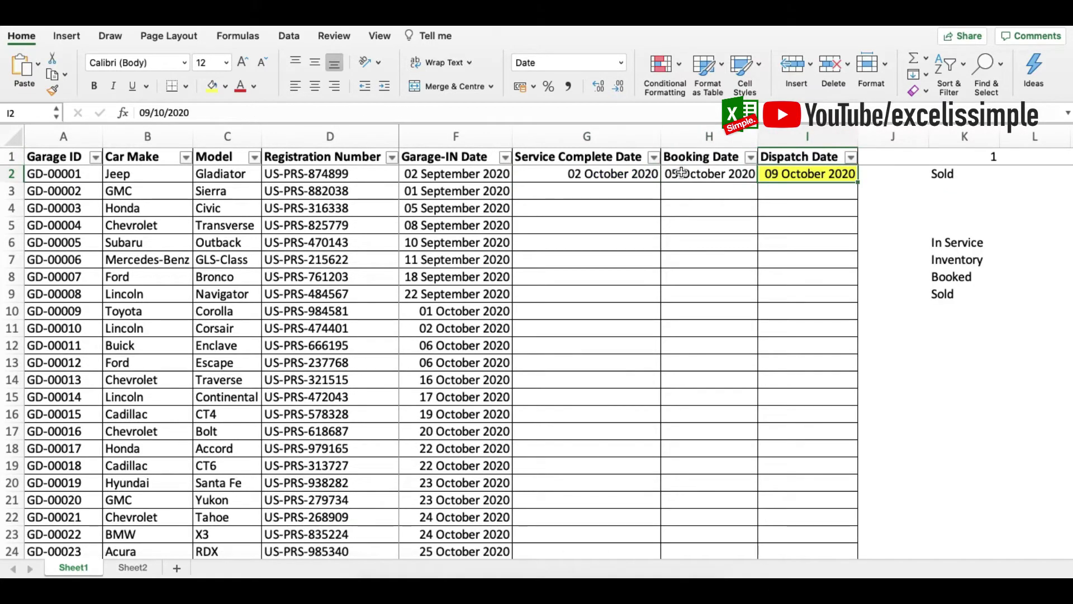
pyautogui.press('Delete')
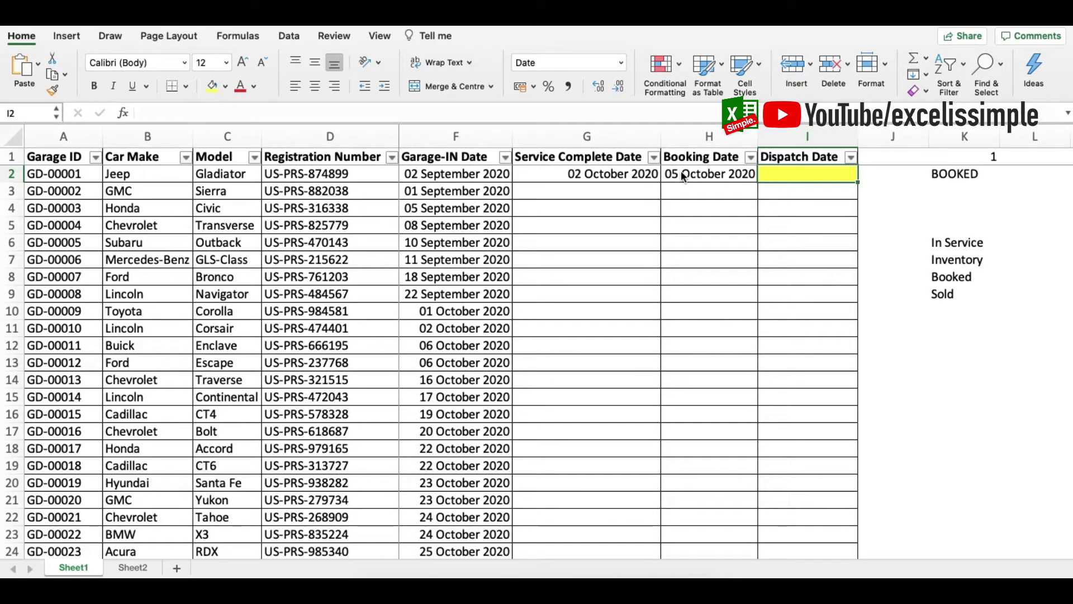
pyautogui.click(681, 173)
pyautogui.press('Delete')
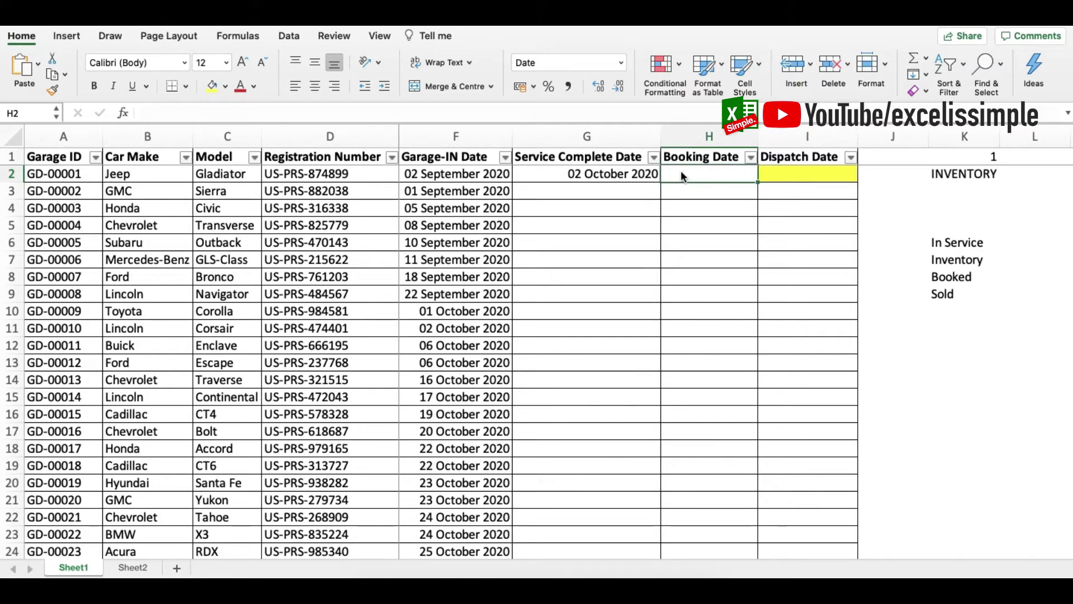
pyautogui.press('Left')
pyautogui.press('Delete')
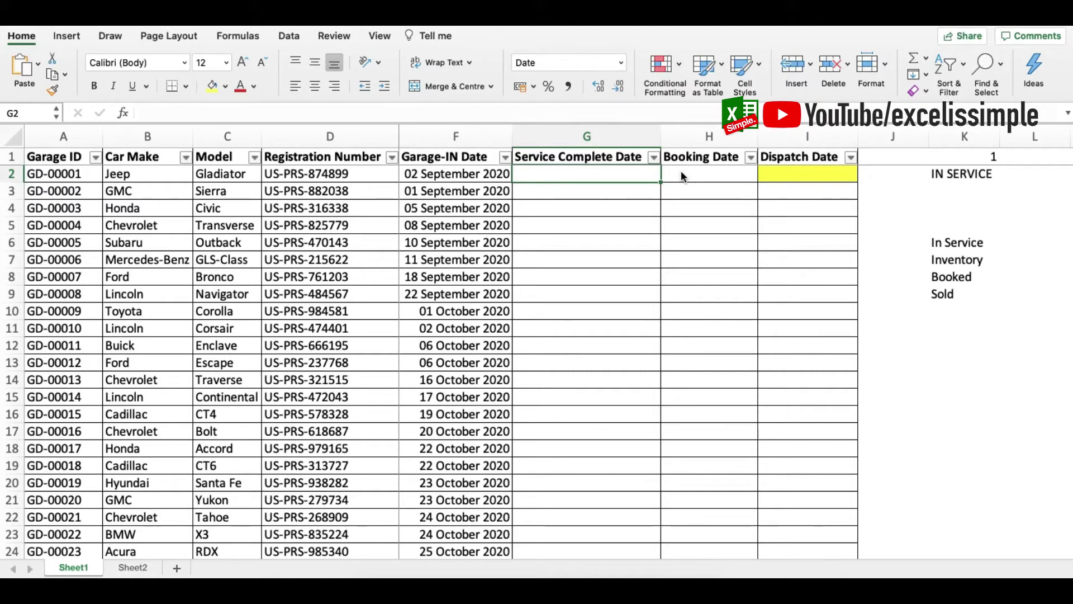
# Copy the full nested IF formula from K2 into the first car's Status cell, E2, keeping its cell references
pyautogui.click(956, 174)
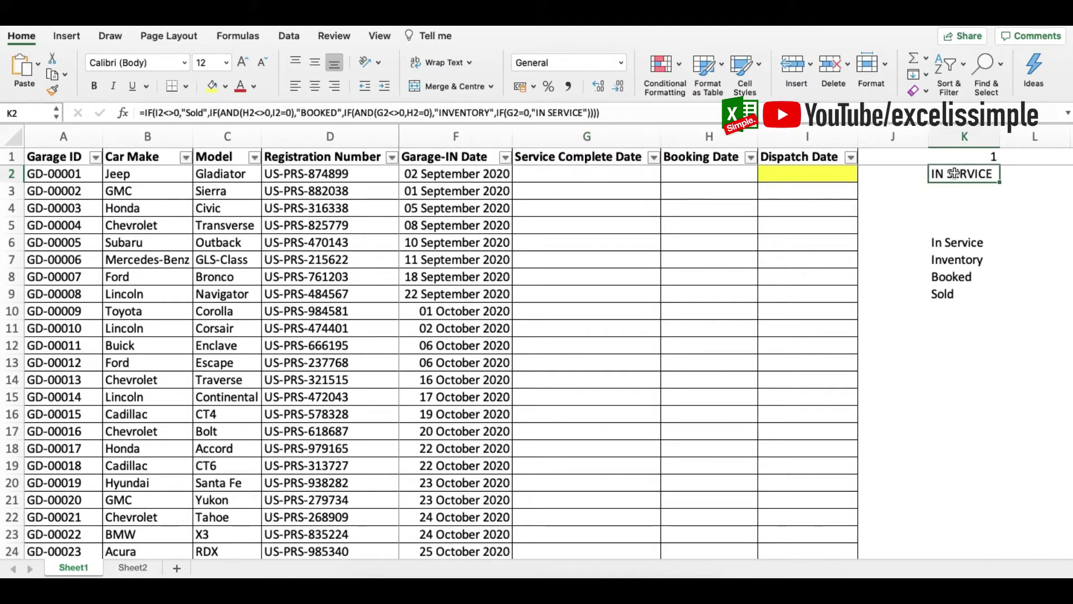
pyautogui.moveTo(642, 115); pyautogui.dragTo(113, 76)
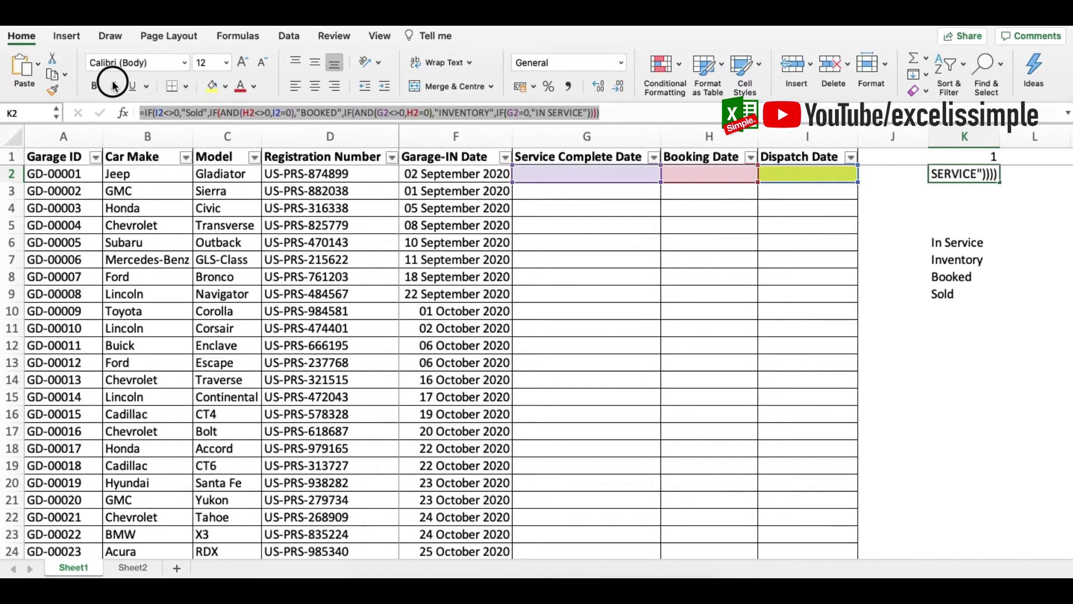
pyautogui.press('Escape')
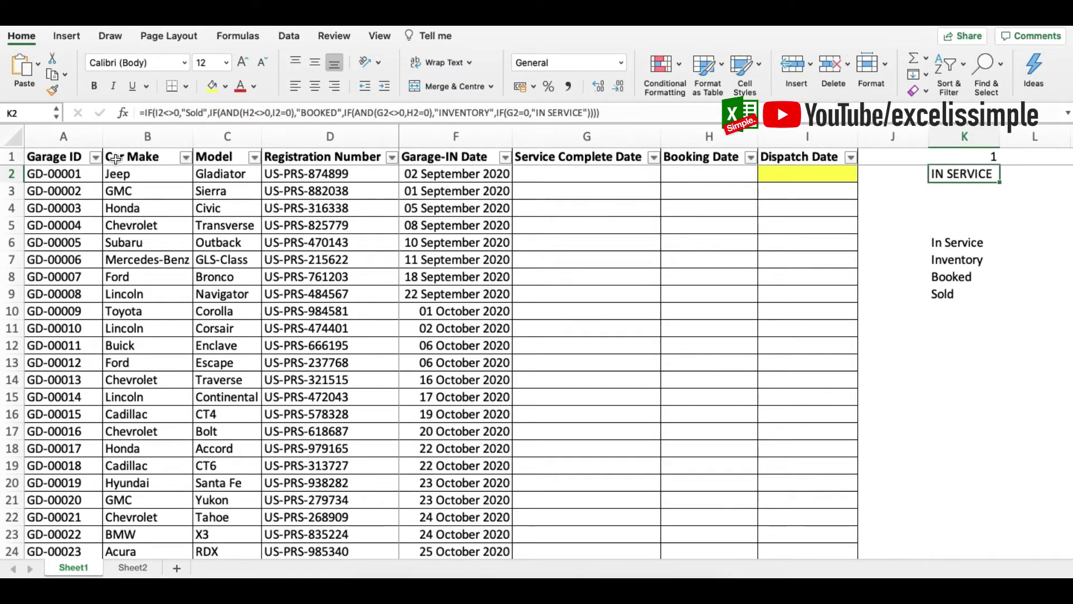
pyautogui.click(78, 174)
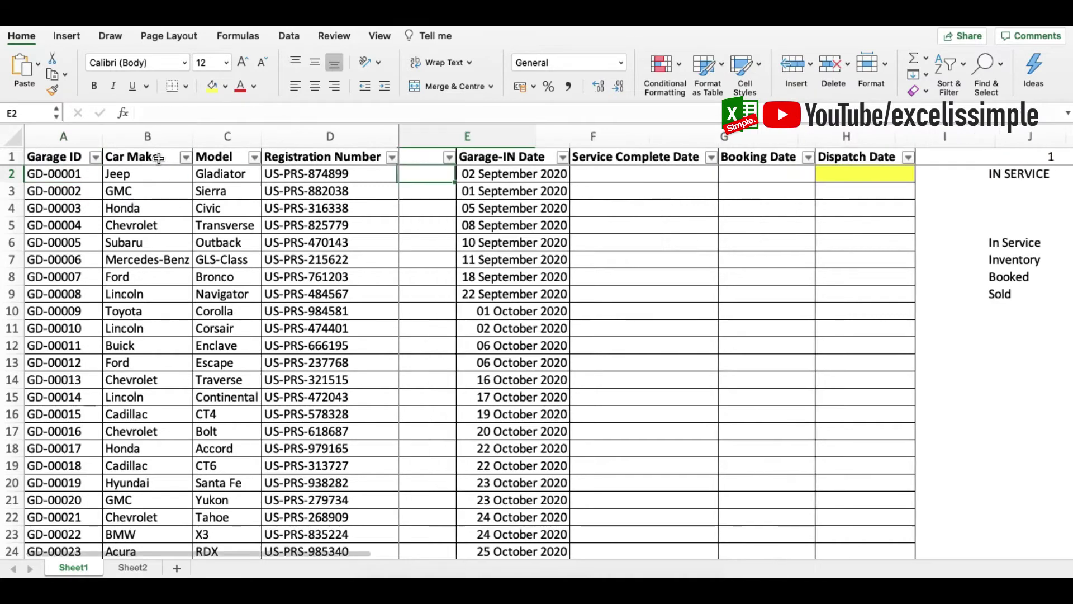
pyautogui.click(175, 112)
pyautogui.press('super+v')
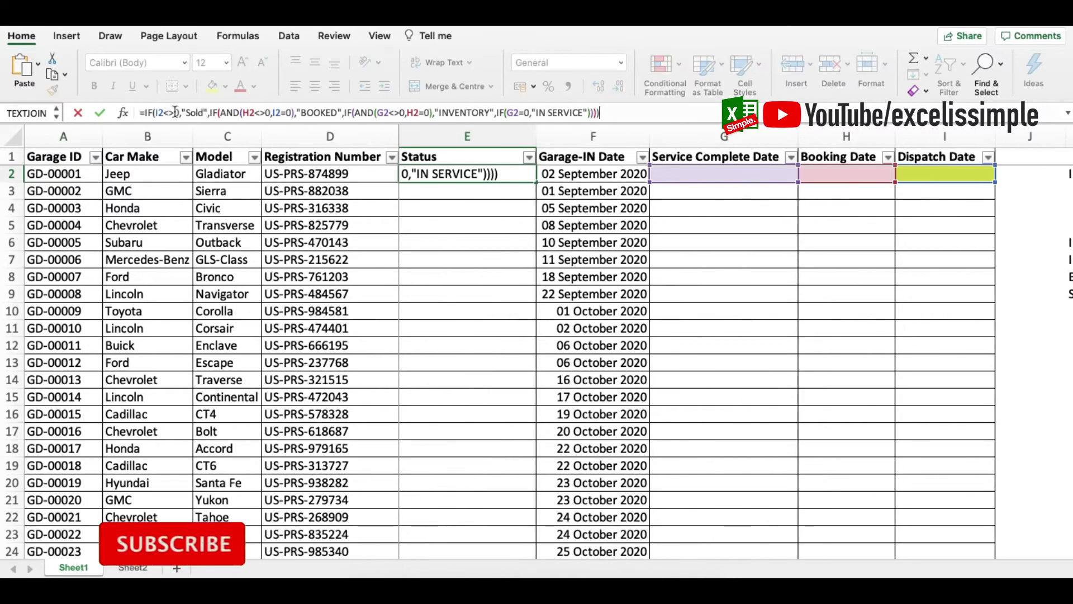
pyautogui.press('Return')
# Copy the status formula from E2 down the Status column to the last car in row 38
pyautogui.press('Left')
pyautogui.press('Right')
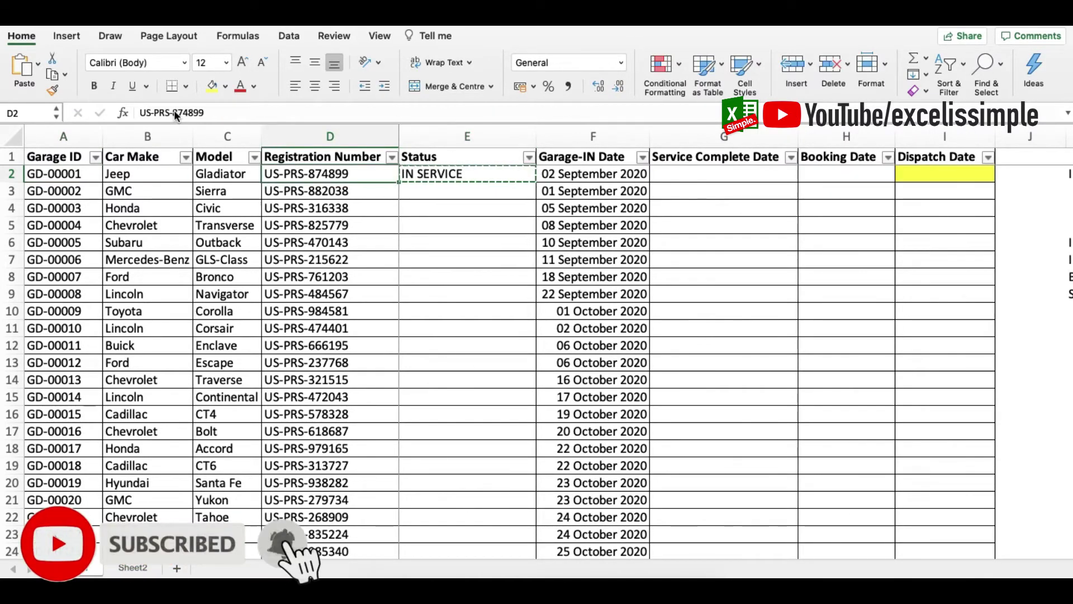
pyautogui.hotkey('ctrl', 'Down')
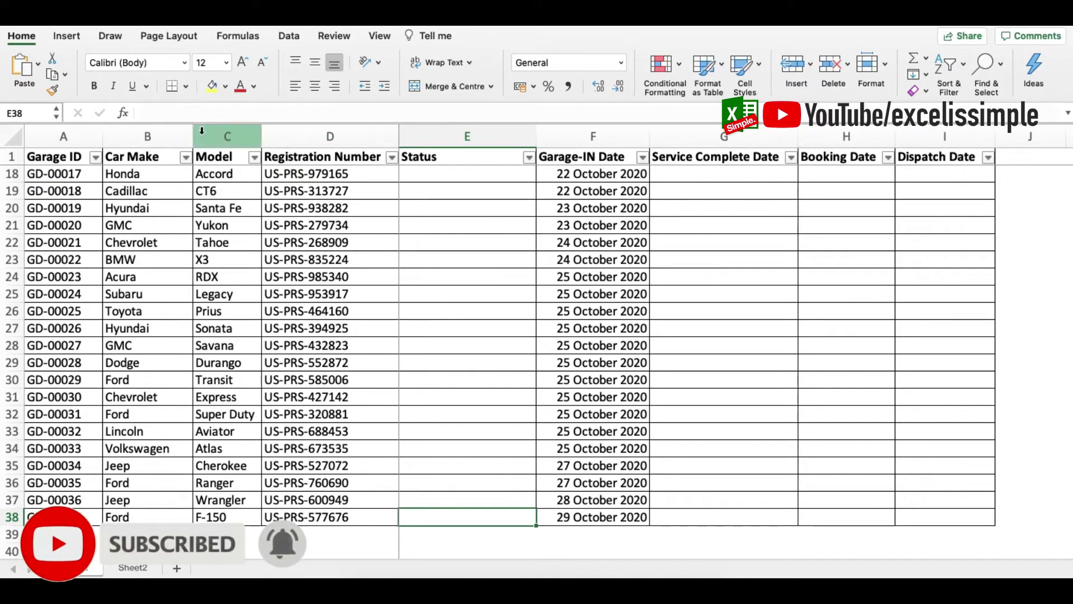
pyautogui.hotkey('ctrl', 'shift', 'Up')
pyautogui.hotkey('ctrl', 'v')
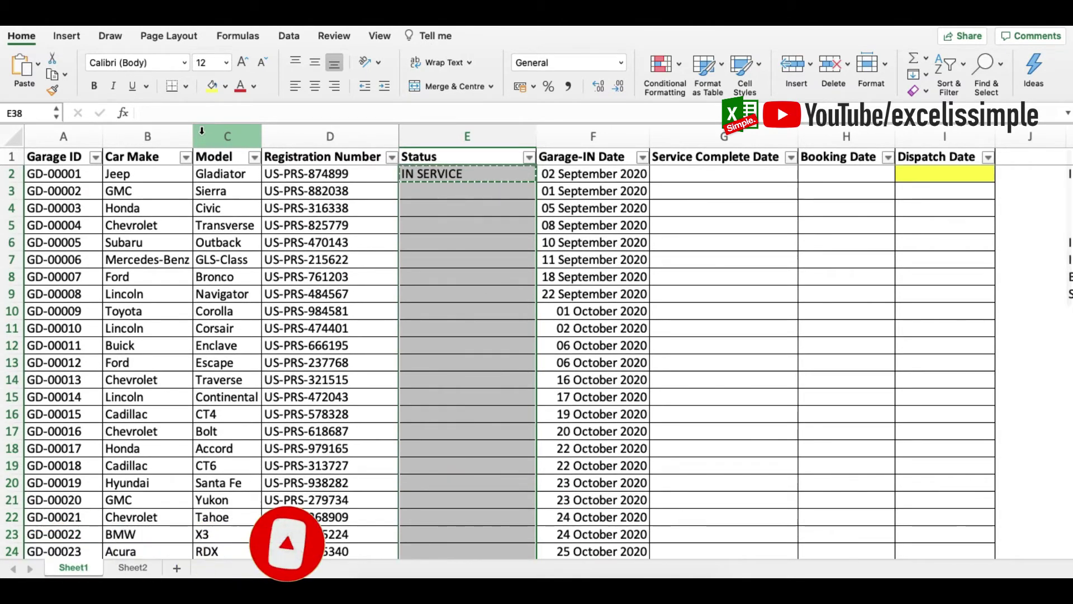
pyautogui.press('Up')
pyautogui.hotkey('ctrl', 'Up')
pyautogui.press('Down')
pyautogui.press('Down')
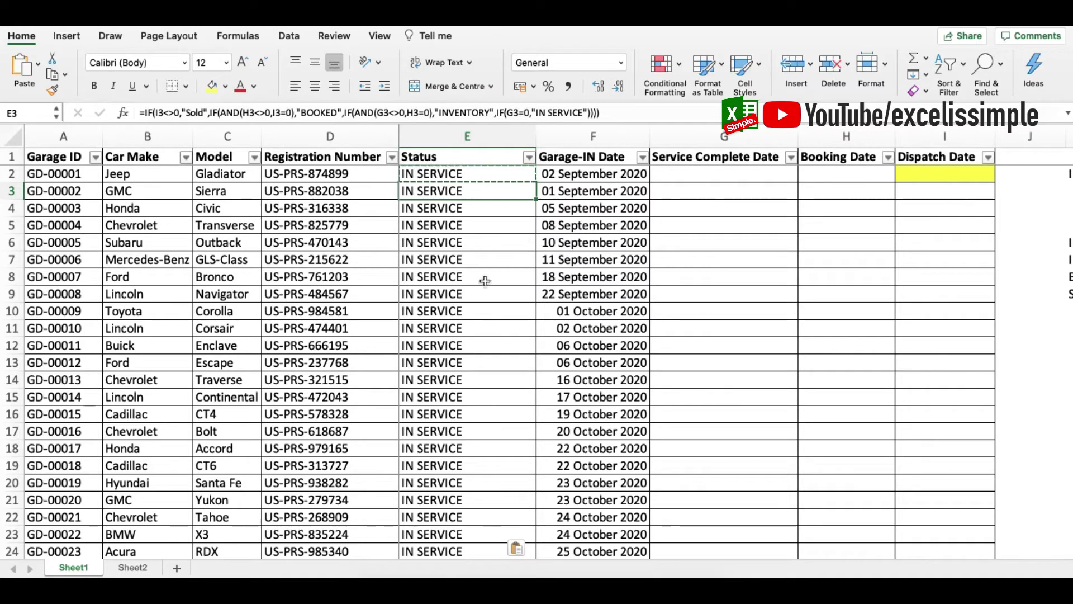
# Test car GD-00004's status by entering service complete date 2 October, booking date 4 October and dispatch date 8 October 2020
pyautogui.click(708, 225)
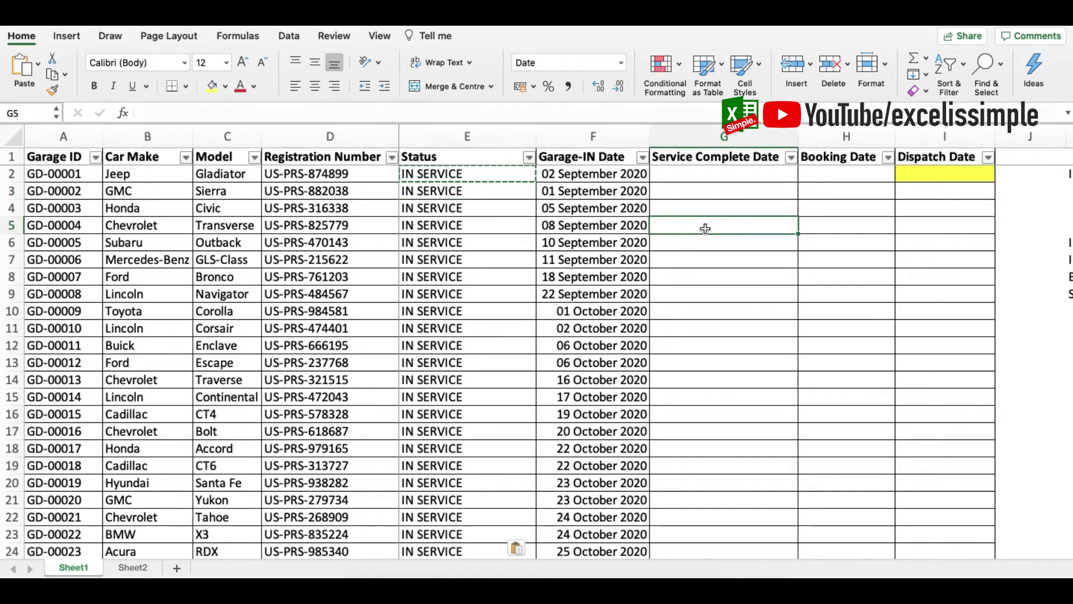
pyautogui.write('2 OCT')
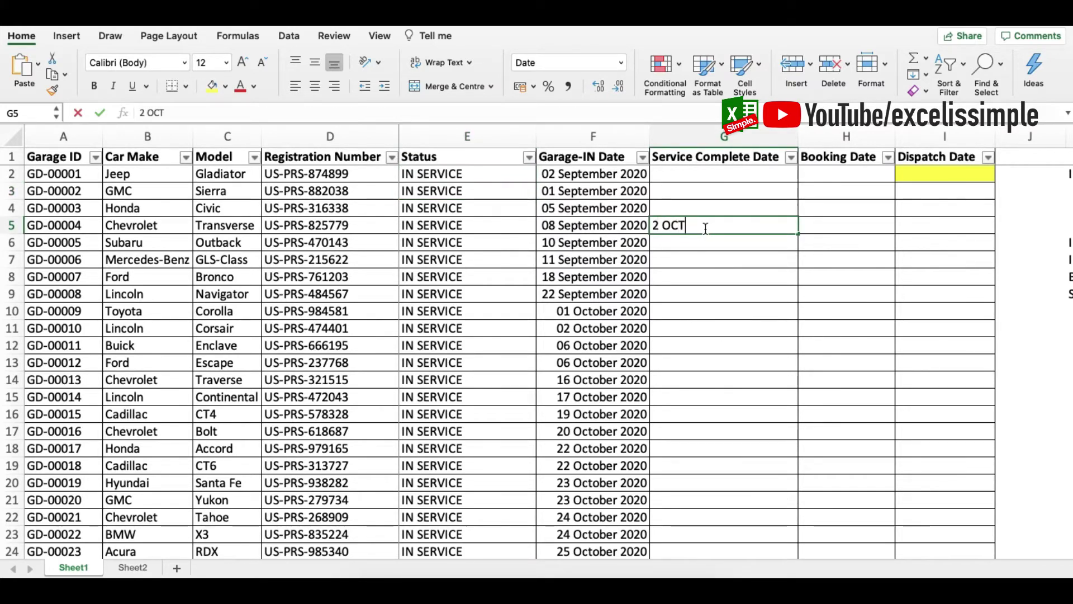
pyautogui.press('Tab')
pyautogui.write('4 OCT')
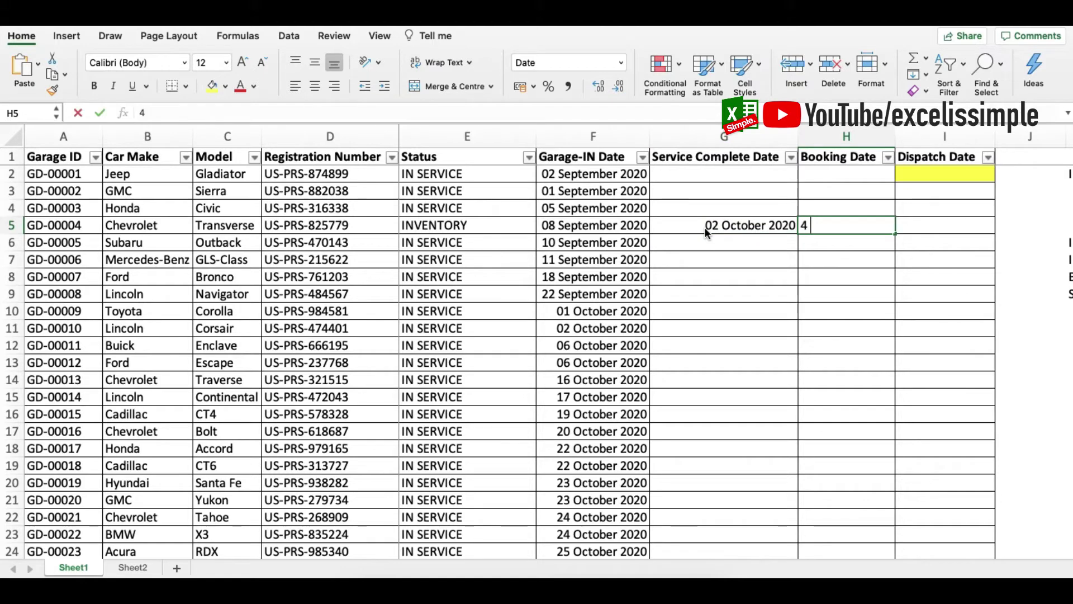
pyautogui.press('Tab')
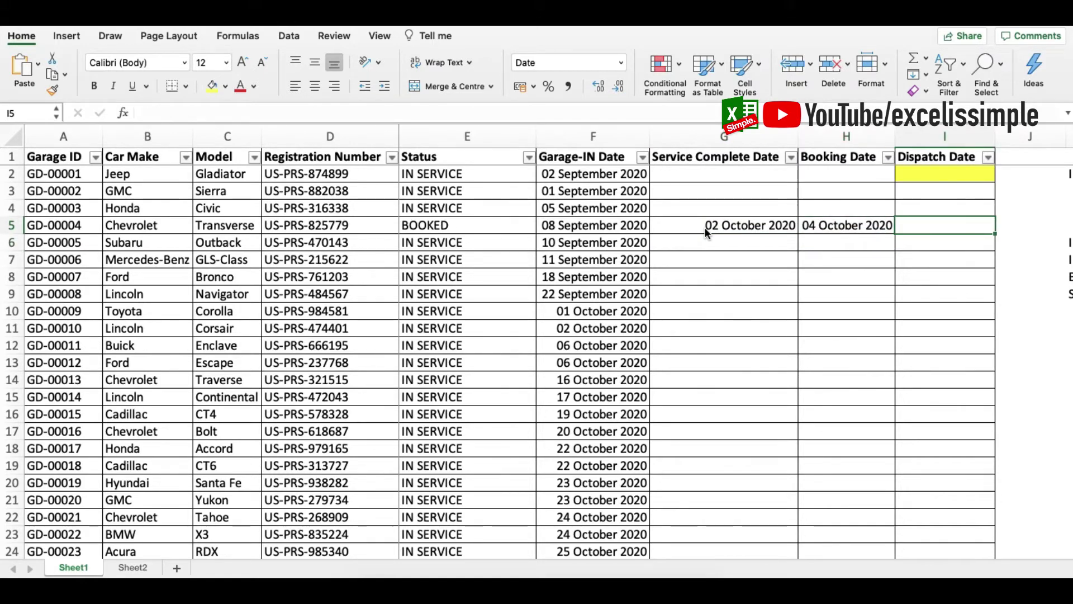
pyautogui.write('8 OCT')
pyautogui.press('Return')
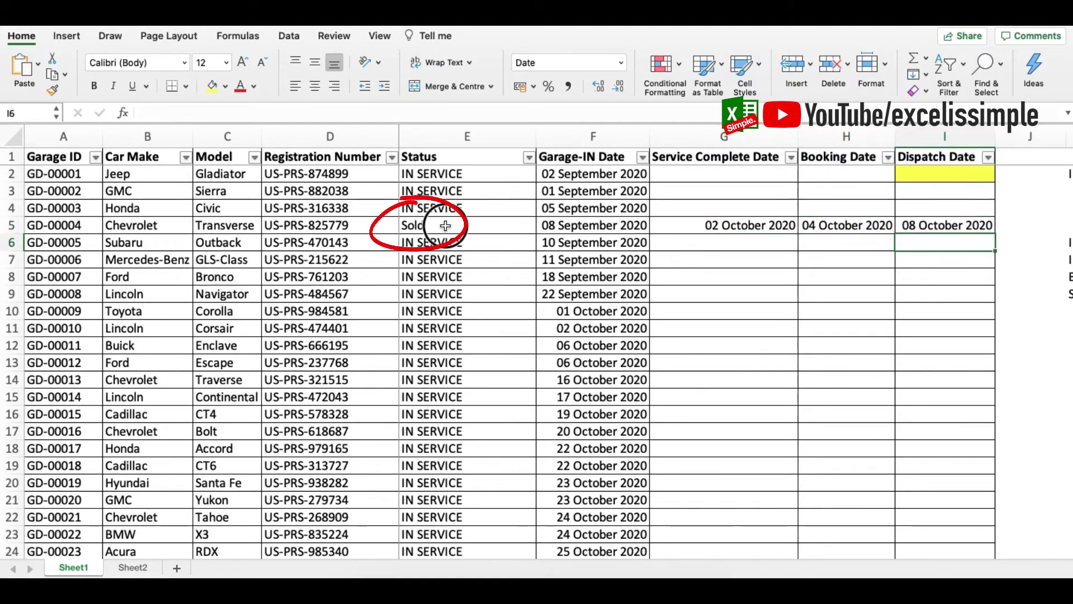
# Clear car GD-00004's dispatch, booking and service complete dates one after another
pyautogui.click(394, 226)
pyautogui.click(956, 226)
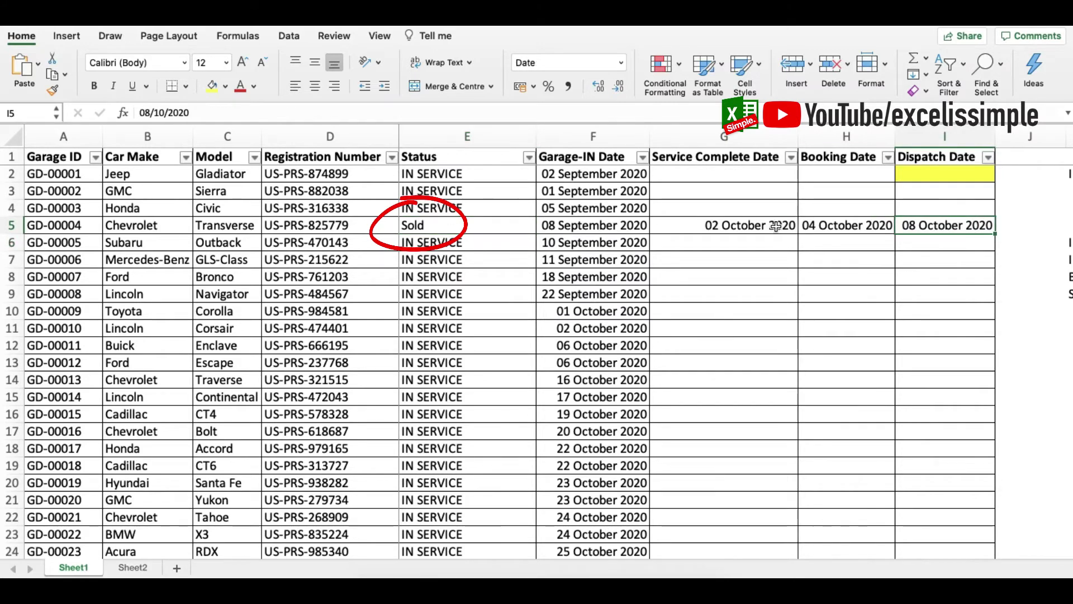
pyautogui.press('Delete')
pyautogui.press('Left')
pyautogui.press('Delete')
pyautogui.press('Left')
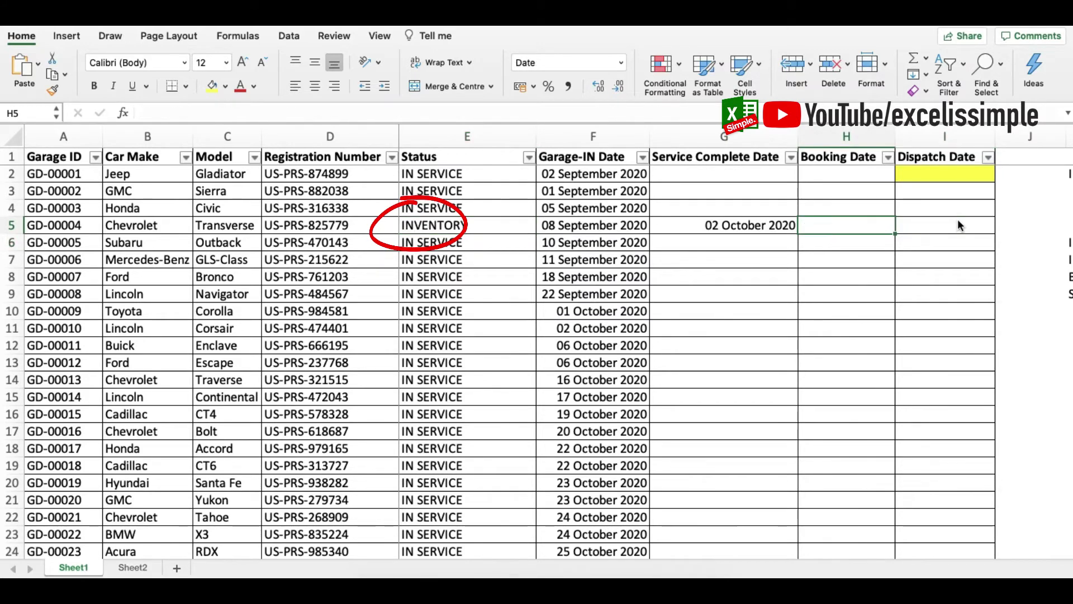
pyautogui.press('Delete')
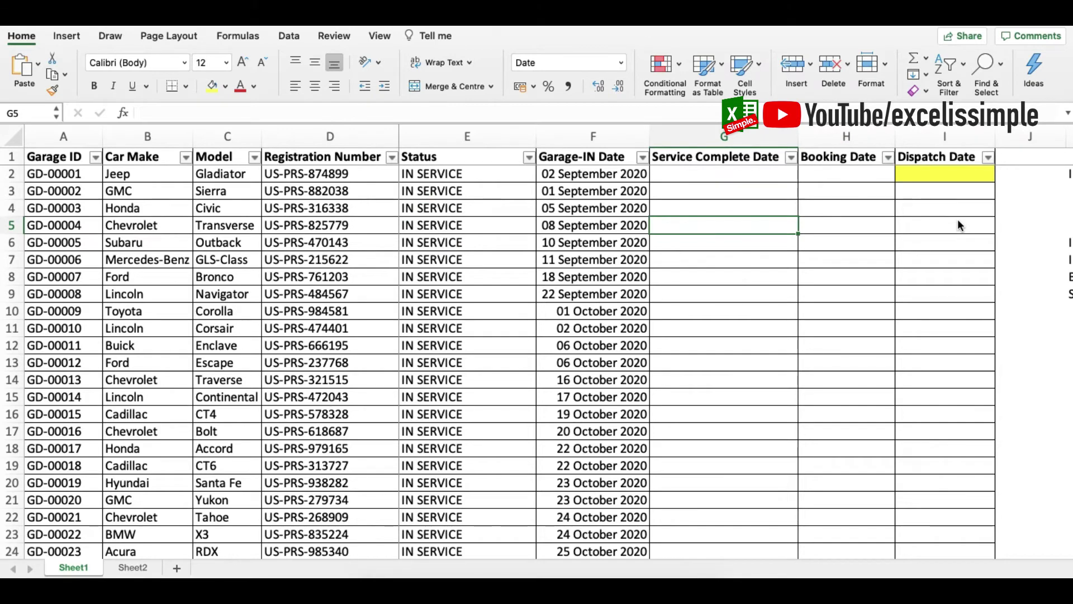
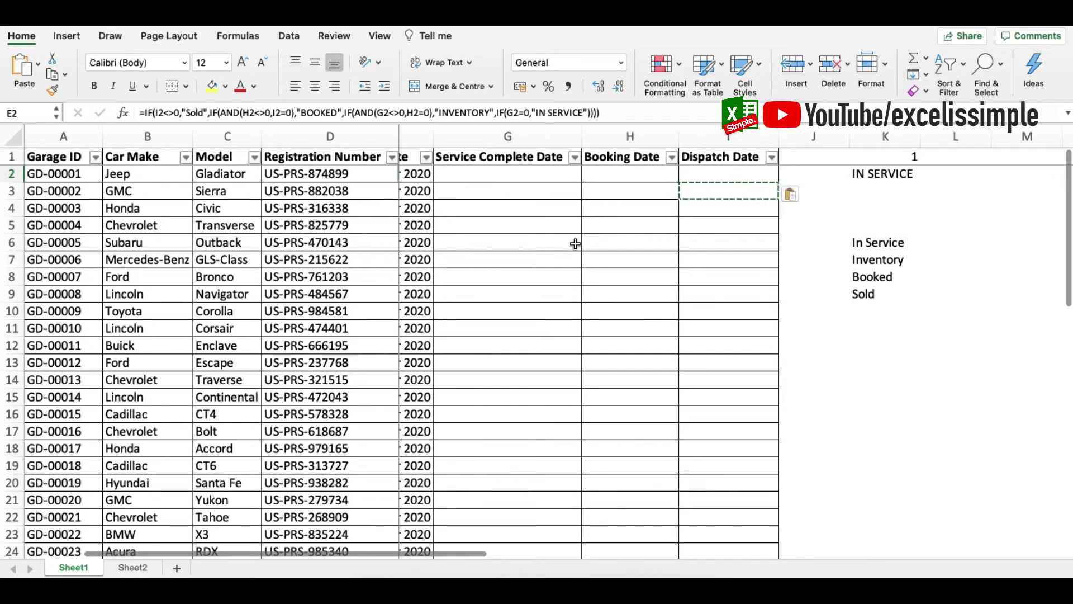
# Colour the status legend cells, filling In Service (K6) with light blue and Inventory (K7) with light green
pyautogui.click(878, 242)
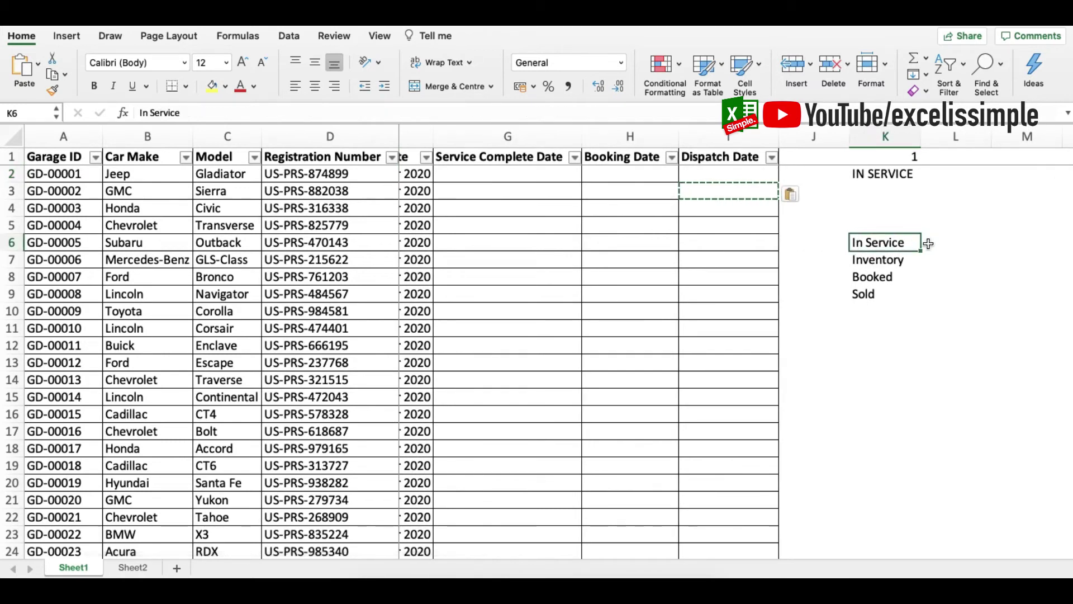
pyautogui.click(226, 87)
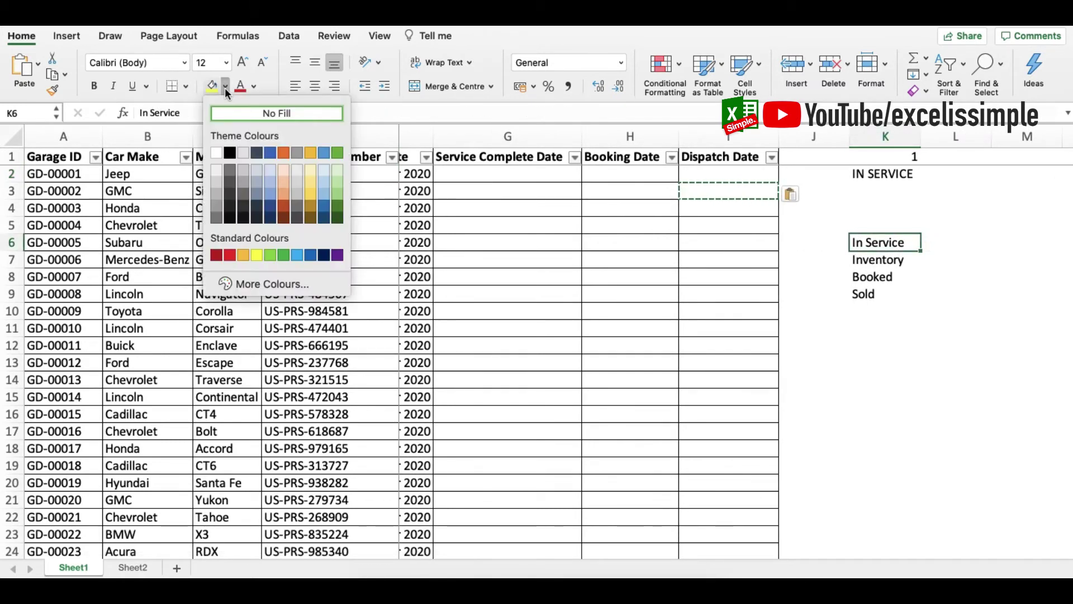
pyautogui.click(324, 170)
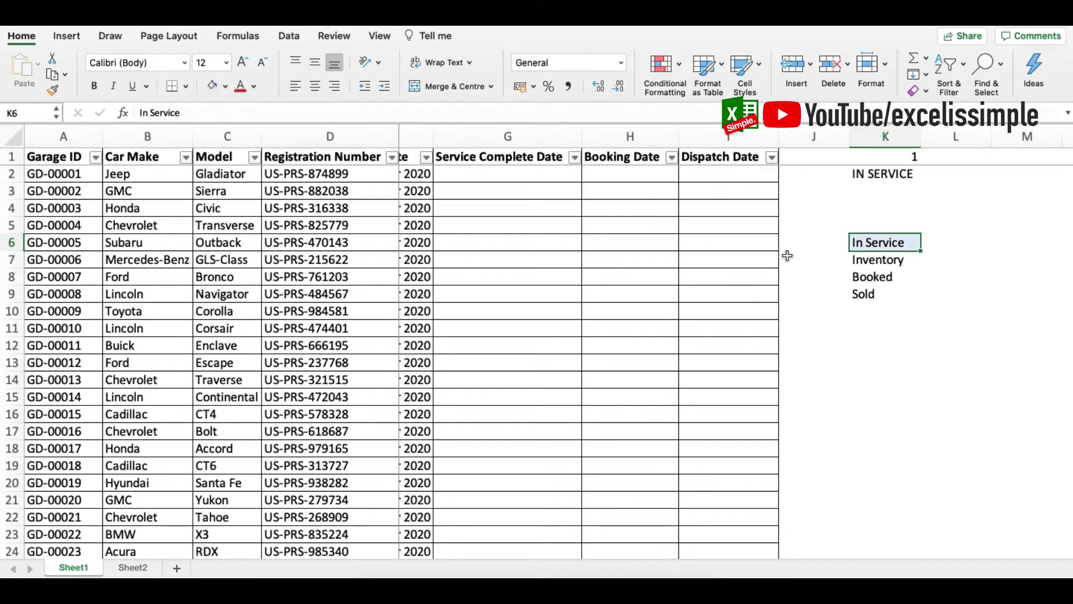
pyautogui.click(884, 260)
pyautogui.click(226, 87)
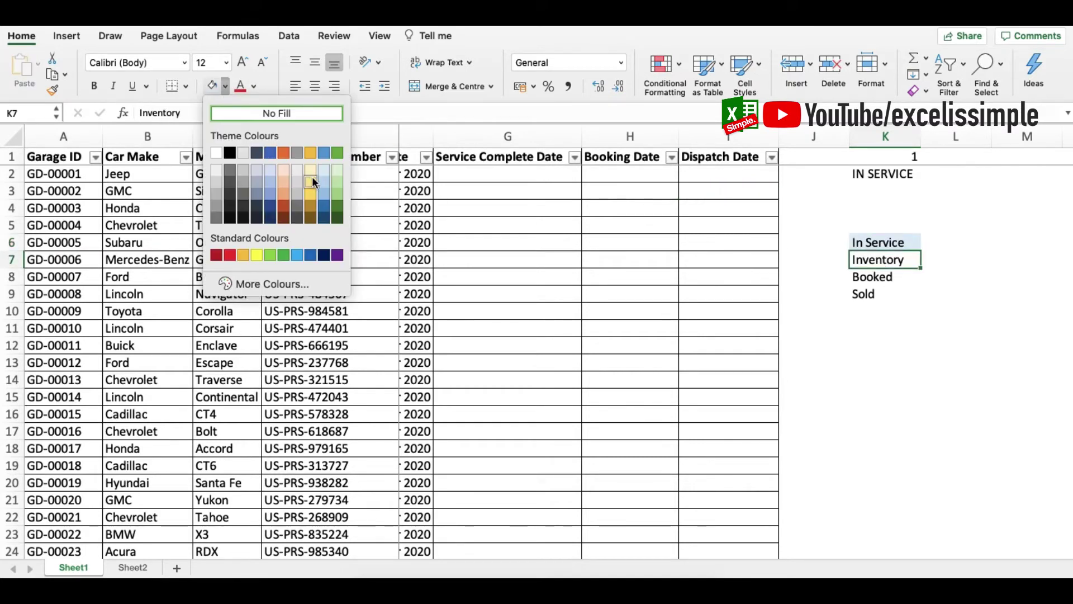
pyautogui.click(337, 183)
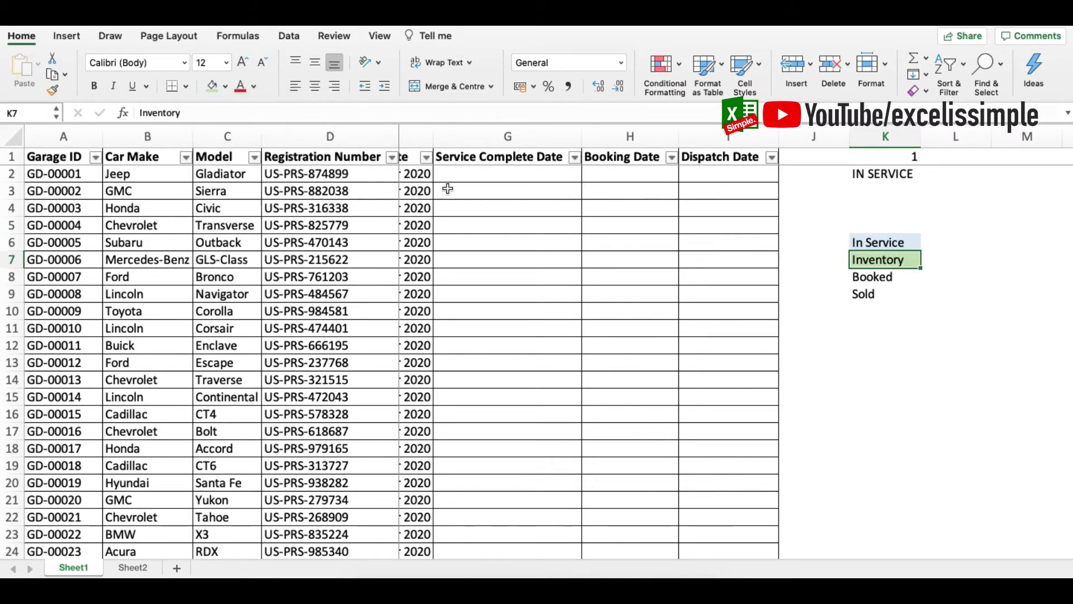
# Fill the Booked legend cell (K8) with light gold and the Sold legend cell (K9) with dark orange
pyautogui.click(897, 278)
pyautogui.click(226, 87)
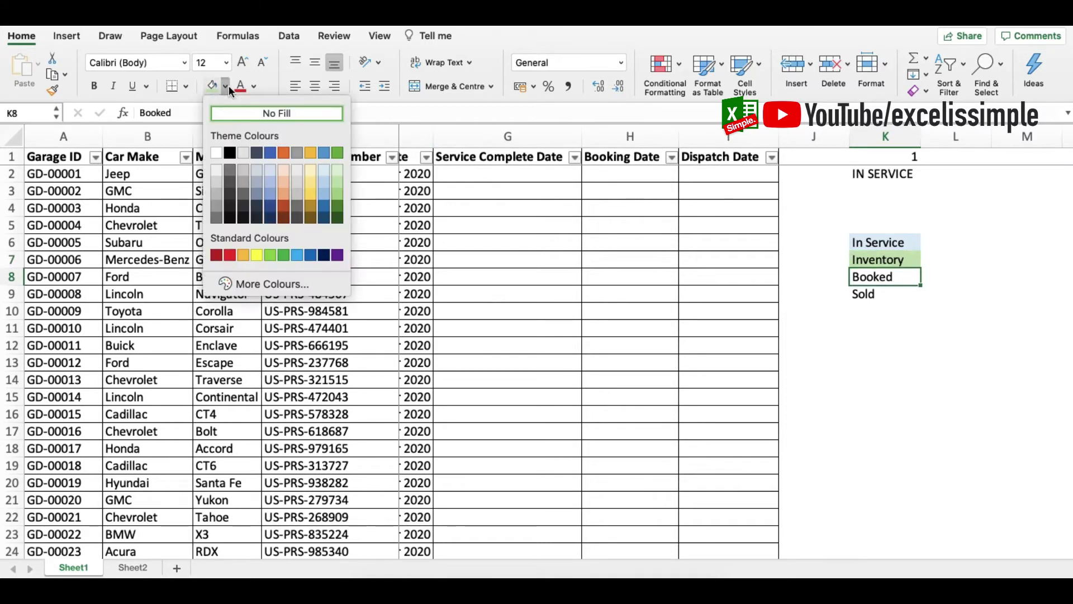
pyautogui.click(311, 183)
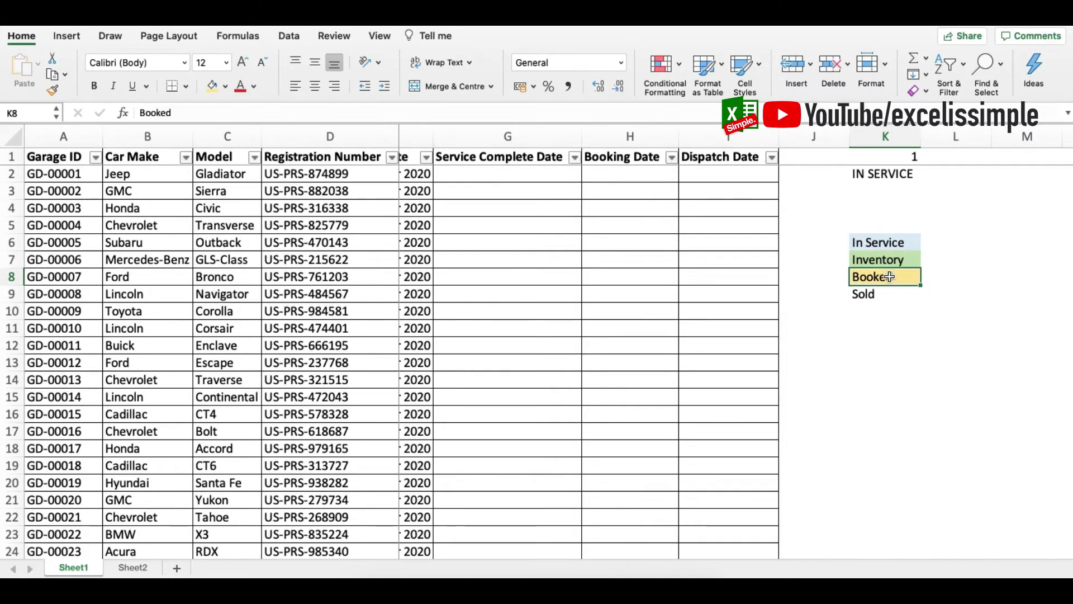
pyautogui.click(889, 294)
pyautogui.click(225, 87)
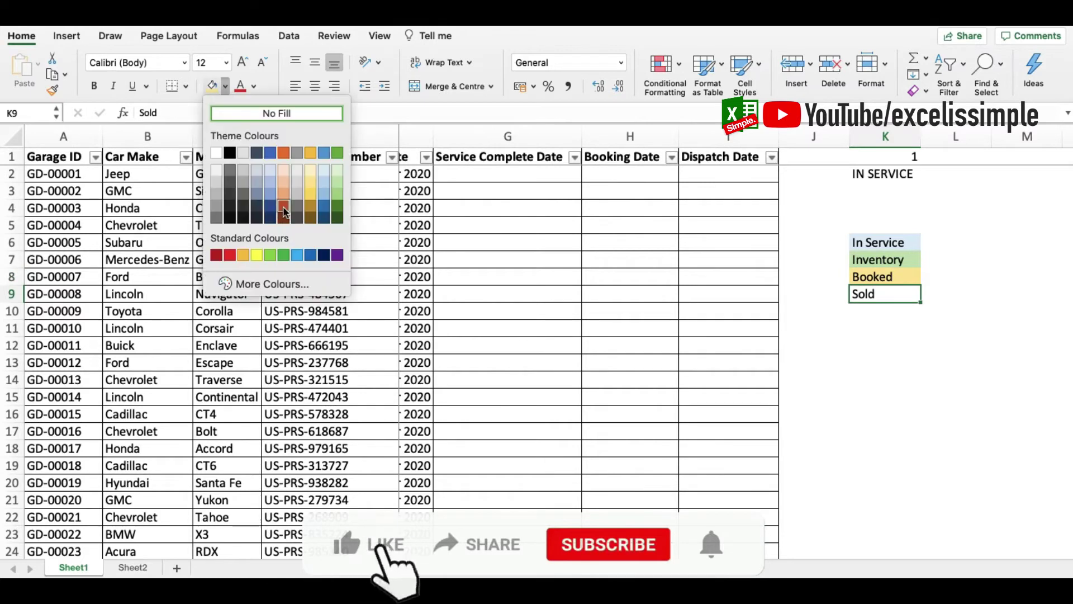
pyautogui.click(284, 209)
pyautogui.click(888, 260)
pyautogui.moveTo(892, 246); pyautogui.dragTo(894, 294)
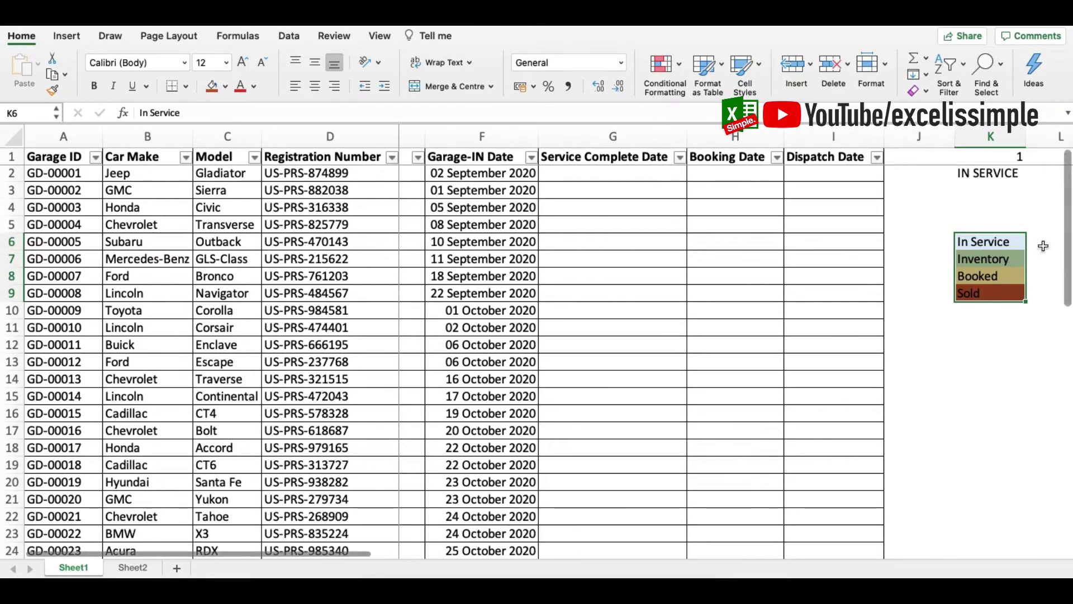
pyautogui.moveTo(975, 244); pyautogui.dragTo(968, 299)
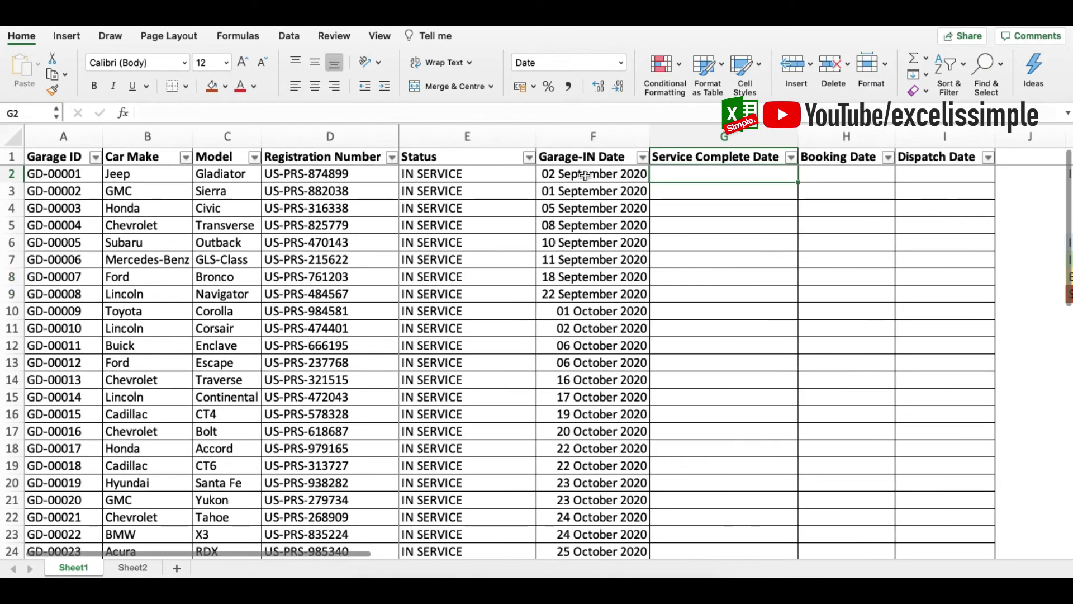
# Enter a service complete date of 2 October 2020 for car GD-00002
pyautogui.click(700, 191)
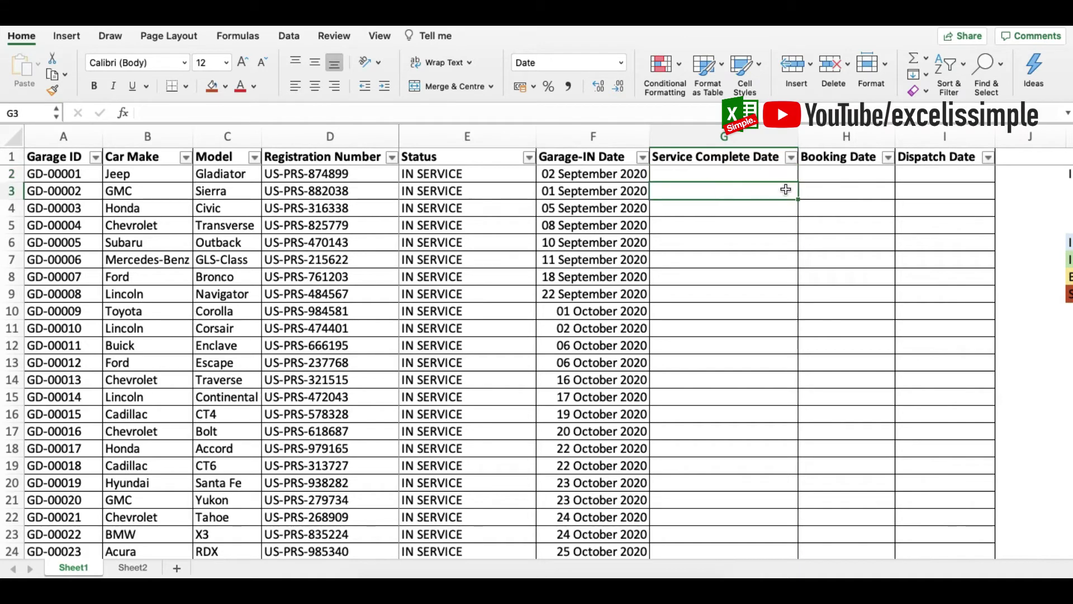
pyautogui.write('2 Oct')
pyautogui.press('Tab')
pyautogui.press('Down')
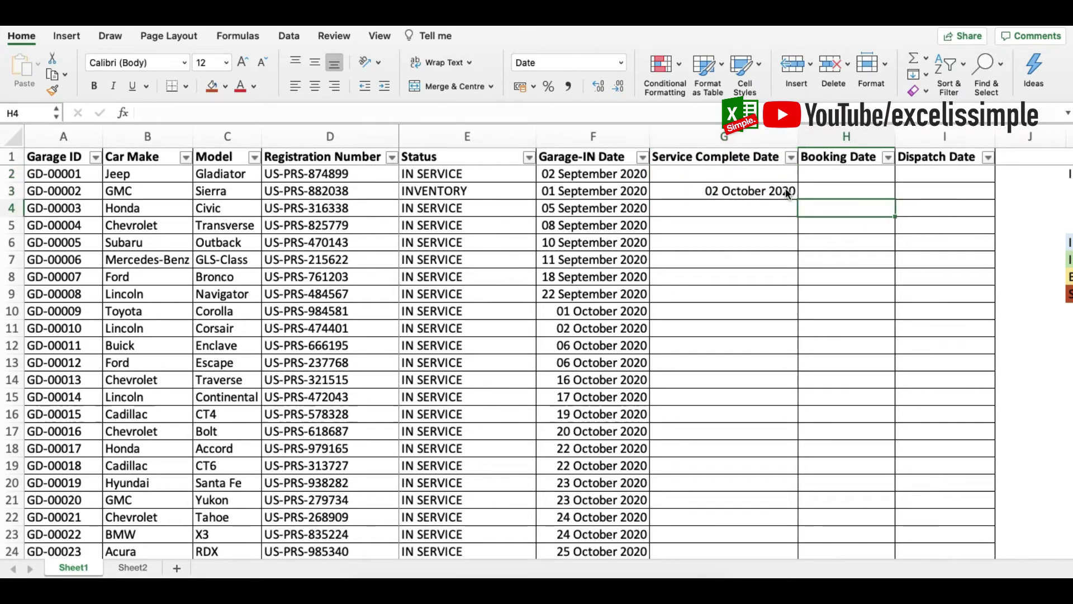
# Give car GD-00003 a service complete date of 2 October and a booking date of 3 October 2020
pyautogui.press('Left')
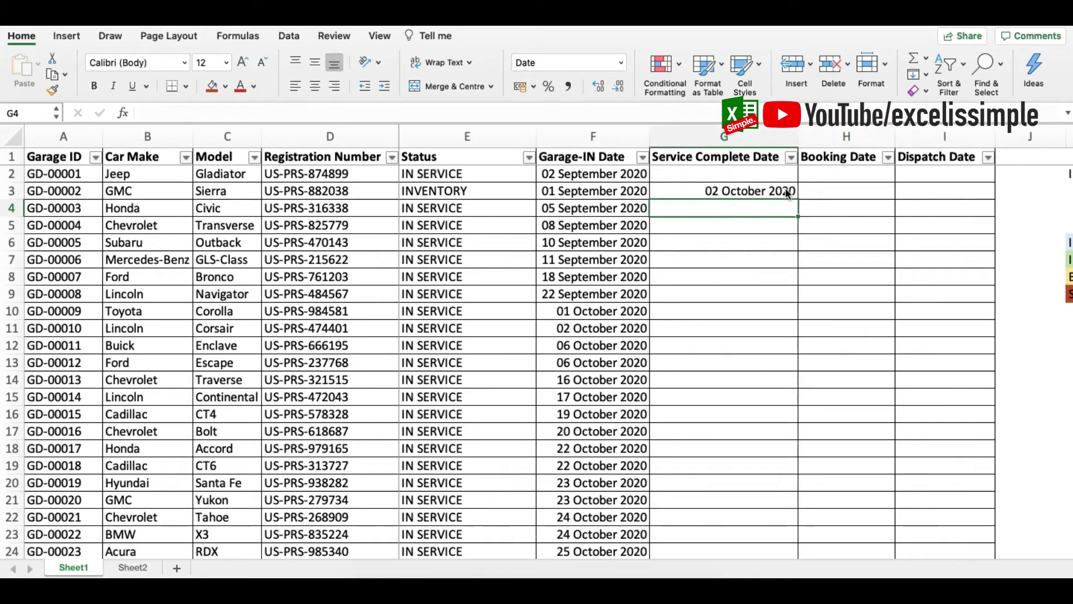
pyautogui.write('2 Oct')
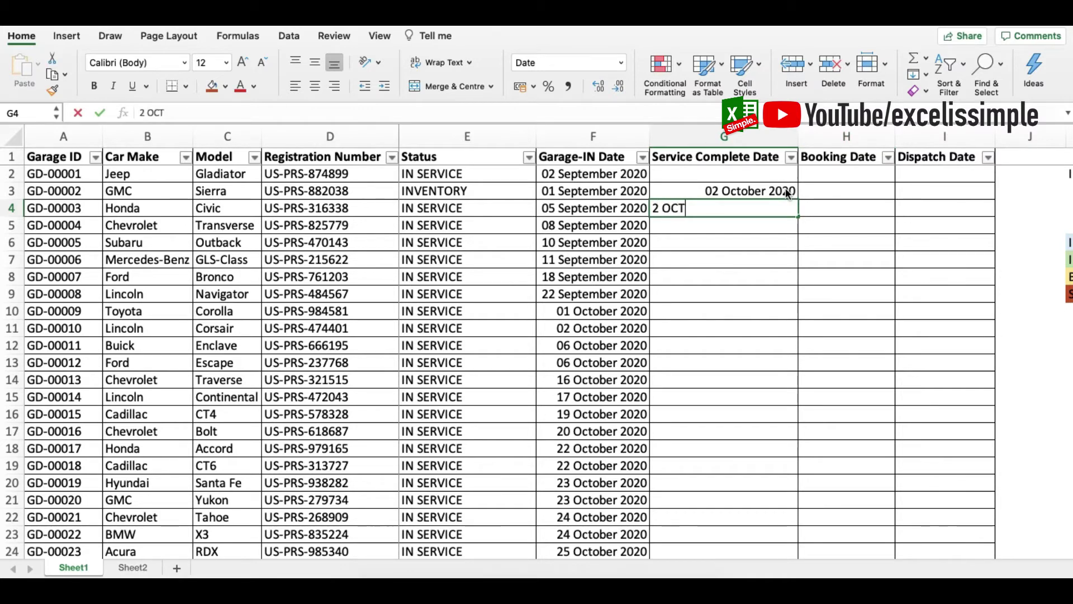
pyautogui.press('Return')
pyautogui.press('Up')
pyautogui.press('Right')
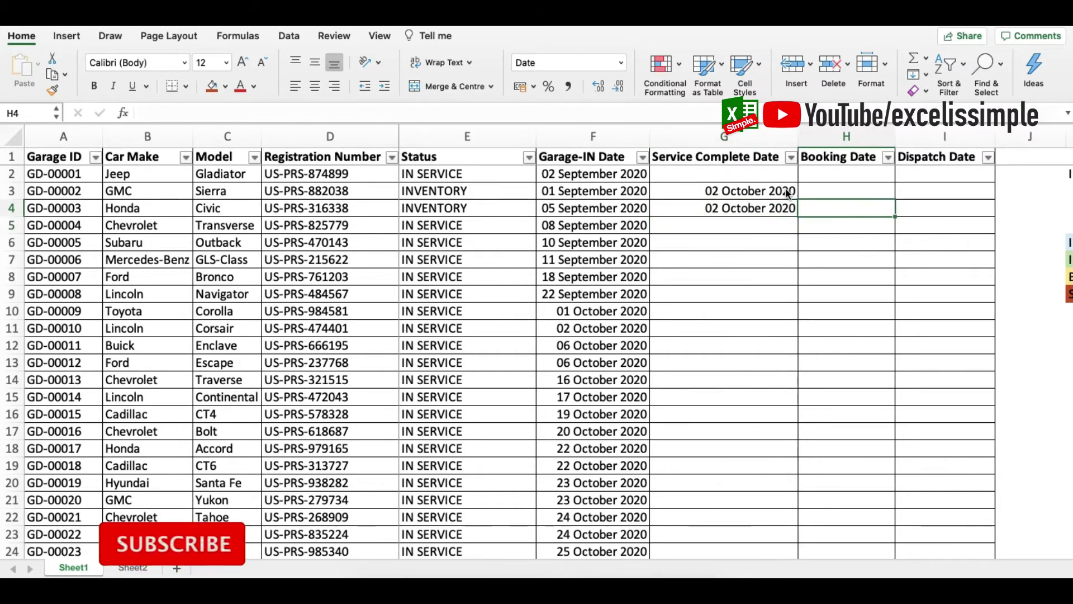
pyautogui.write('3 Oct')
pyautogui.press('Return')
# Give car GD-00004 service complete date 3 October, booking date 4 October and dispatch date 8 October 2020
pyautogui.press('Left')
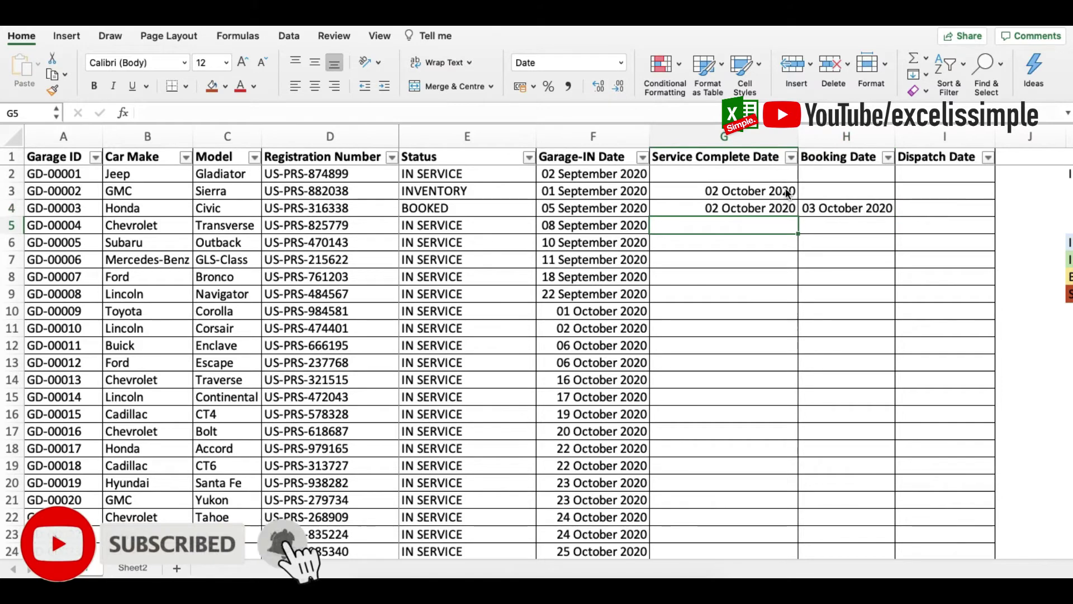
pyautogui.write('3 OCt')
pyautogui.press('Return')
pyautogui.press('Up')
pyautogui.press('Right')
pyautogui.write('4 Oct')
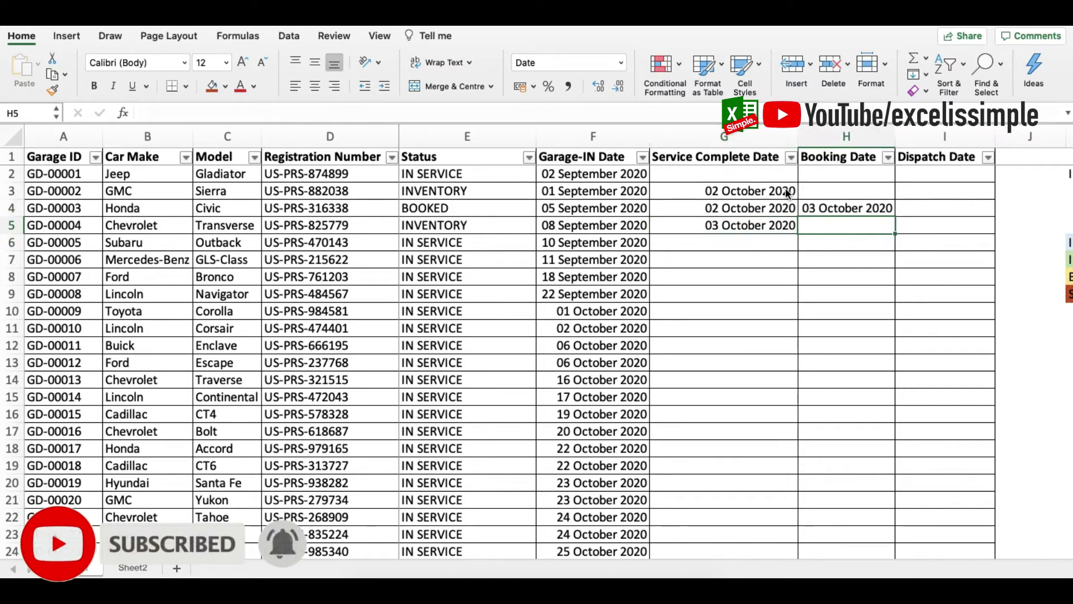
pyautogui.press('Return')
pyautogui.press('Up')
pyautogui.press('Right')
pyautogui.write('8 Oct')
pyautogui.press('Return')
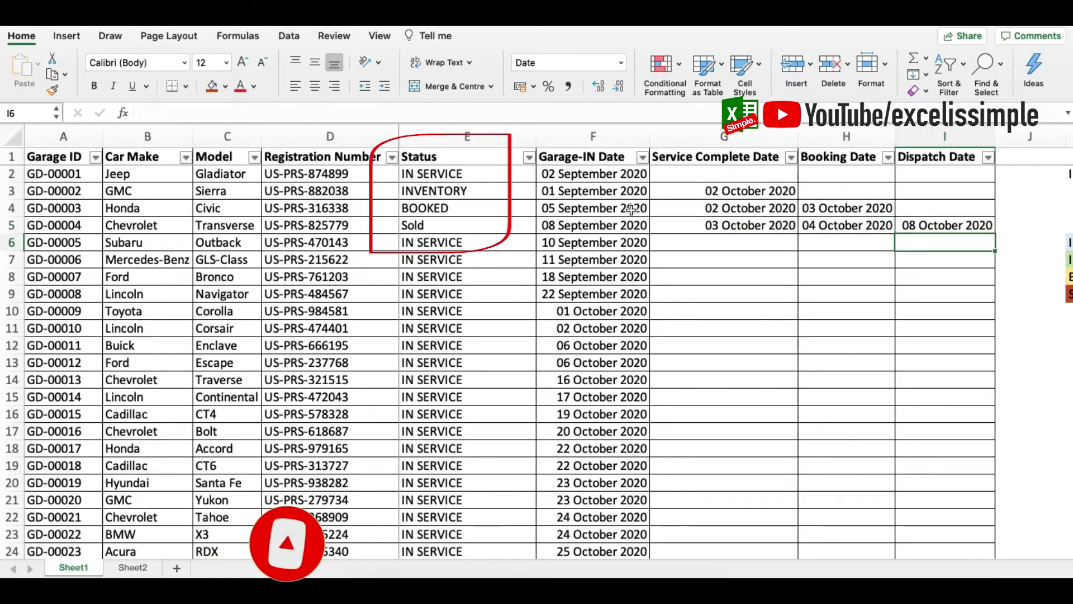
pyautogui.moveTo(466, 174); pyautogui.dragTo(462, 218)
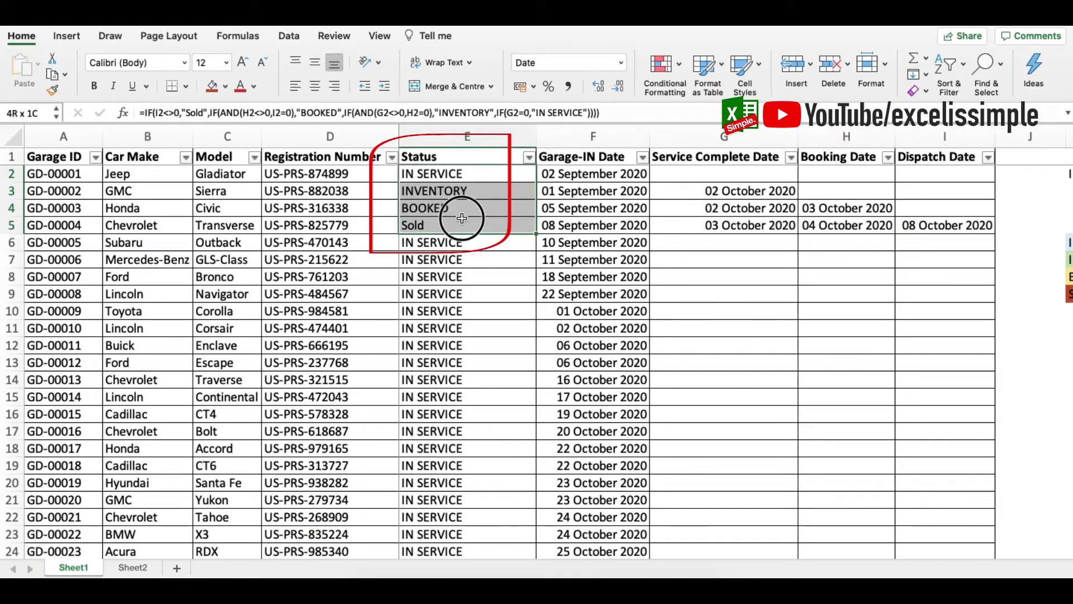
pyautogui.moveTo(462, 217); pyautogui.dragTo(461, 217)
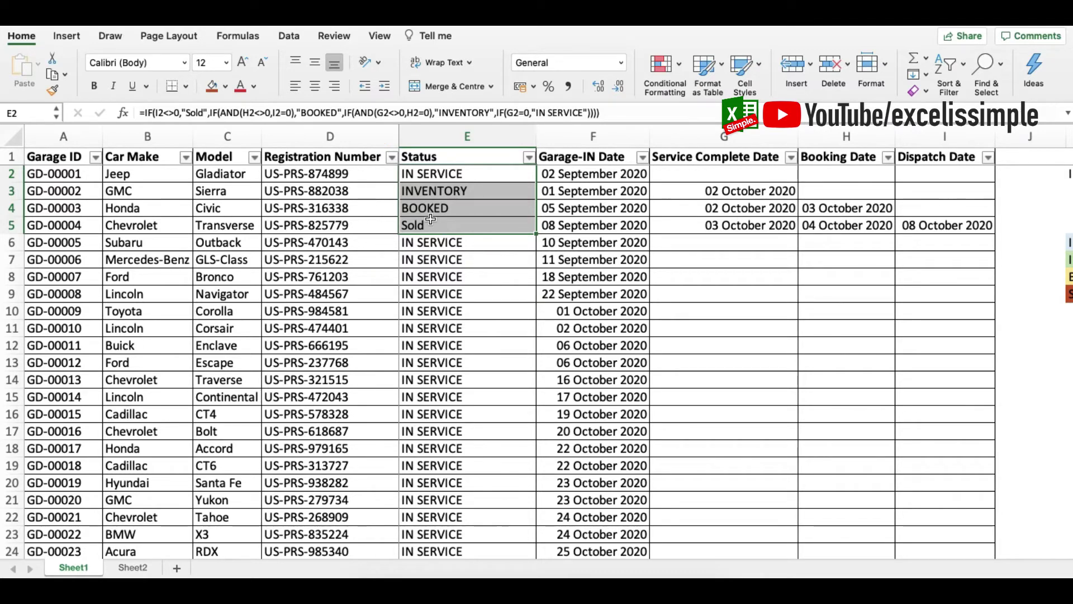
pyautogui.click(467, 154)
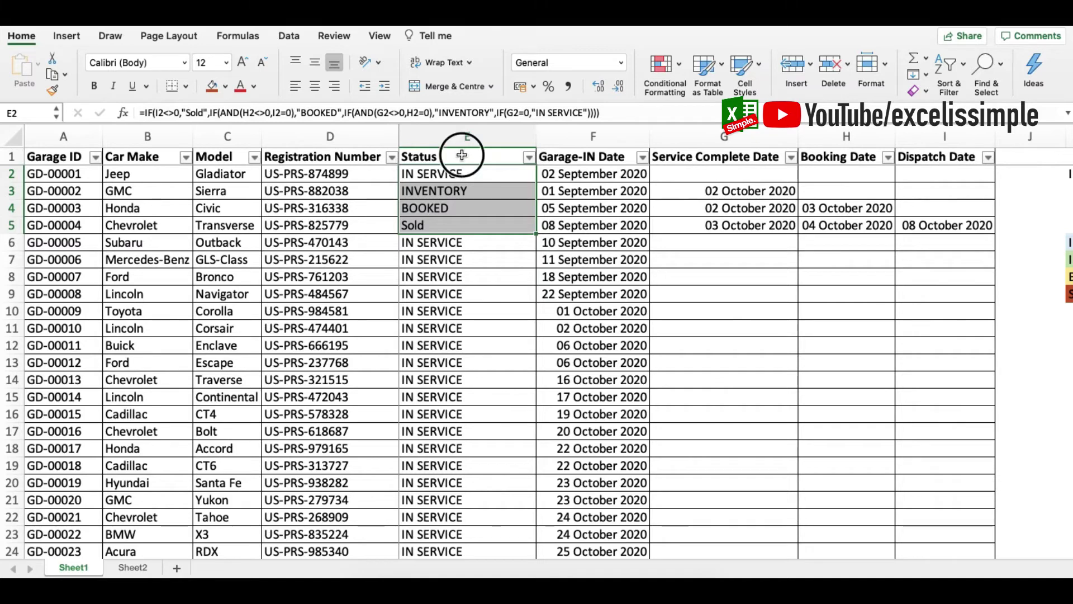
# Start a new conditional formatting rule on E2 with the Classic style, formatting only cells that contain specific text
pyautogui.click(442, 176)
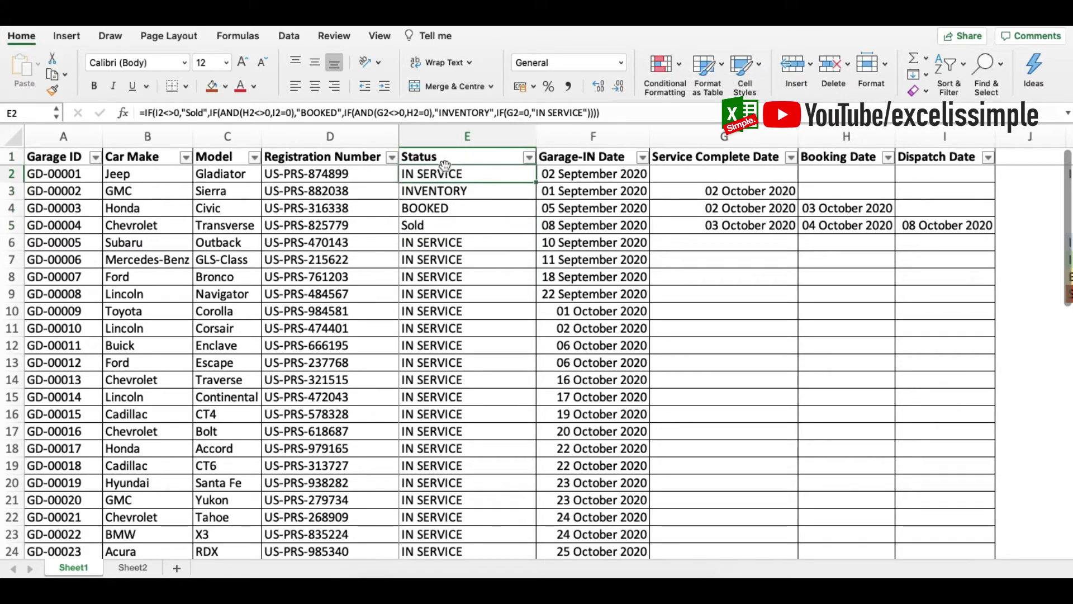
pyautogui.click(665, 67)
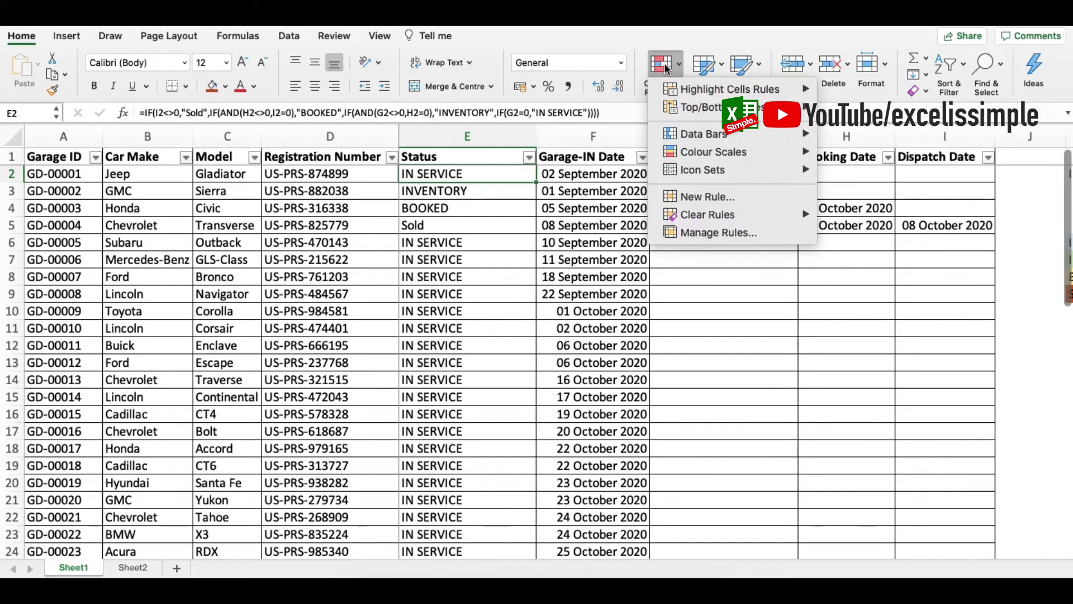
pyautogui.click(693, 198)
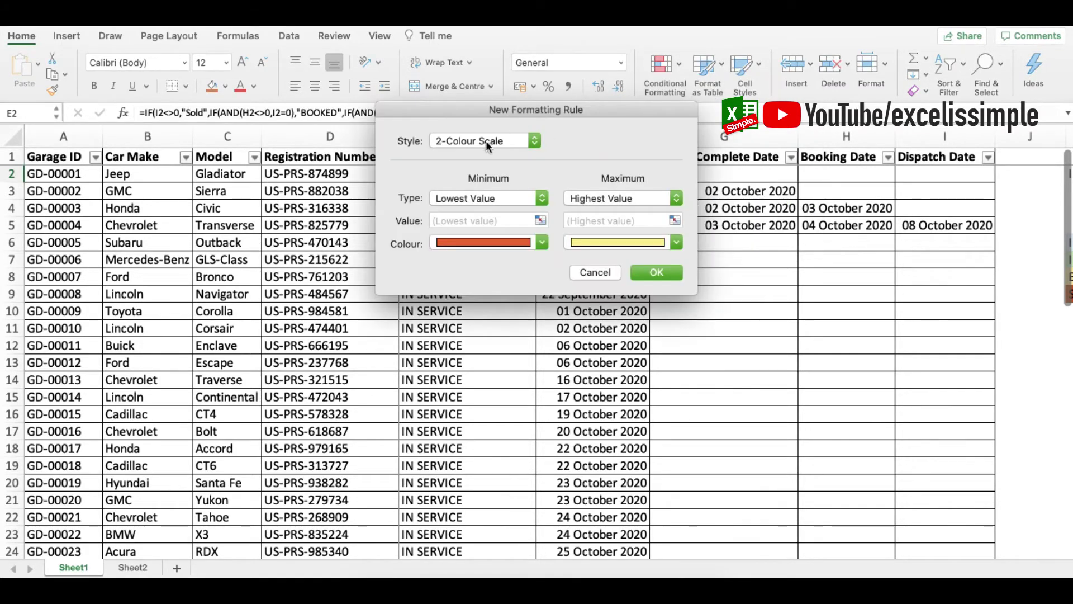
pyautogui.click(485, 140)
pyautogui.click(469, 197)
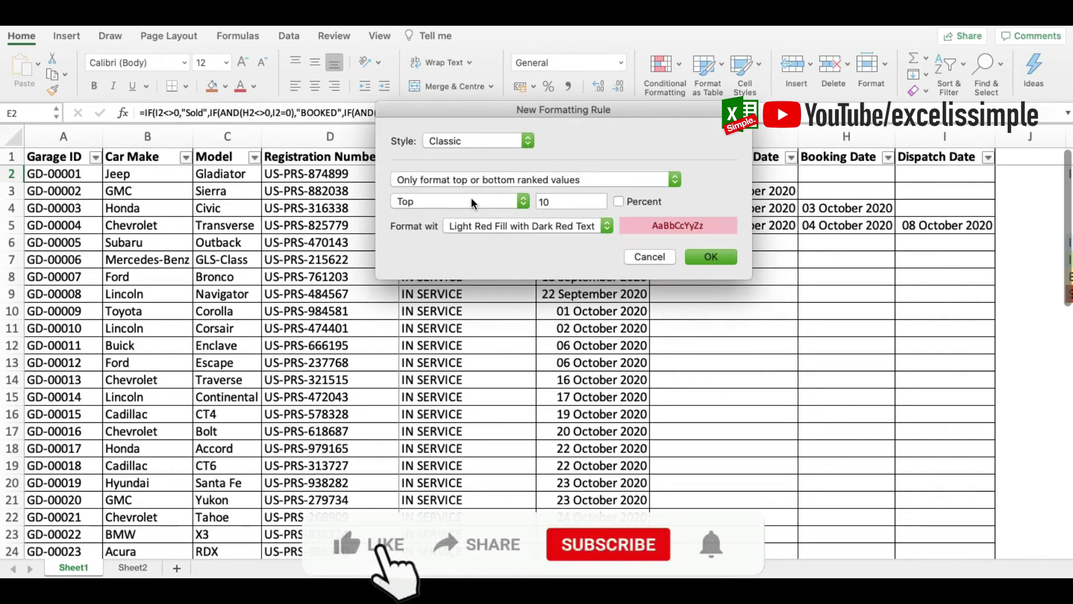
pyautogui.click(463, 179)
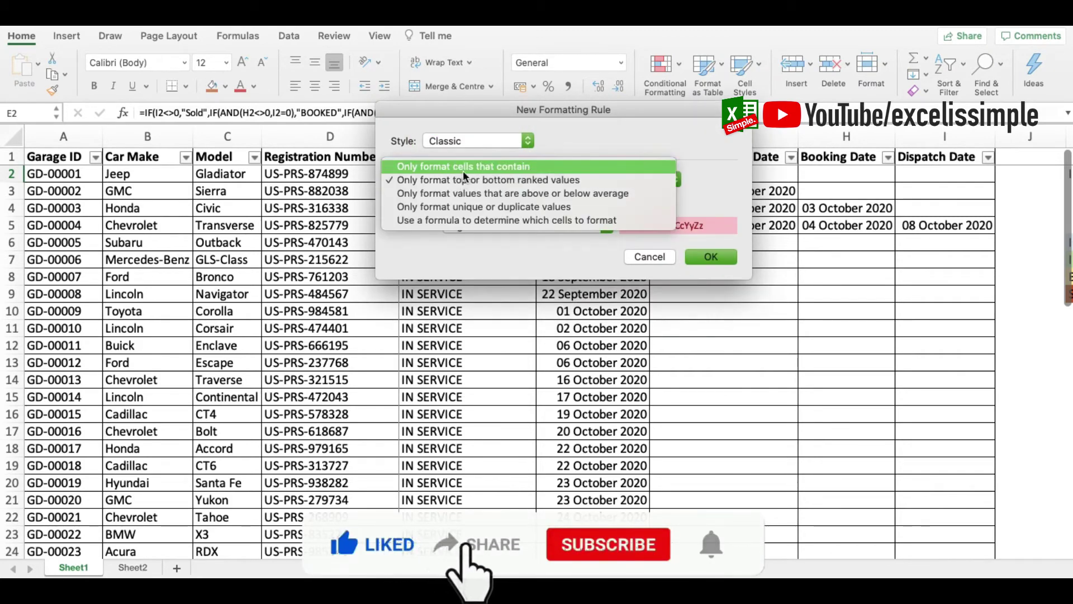
pyautogui.click(463, 169)
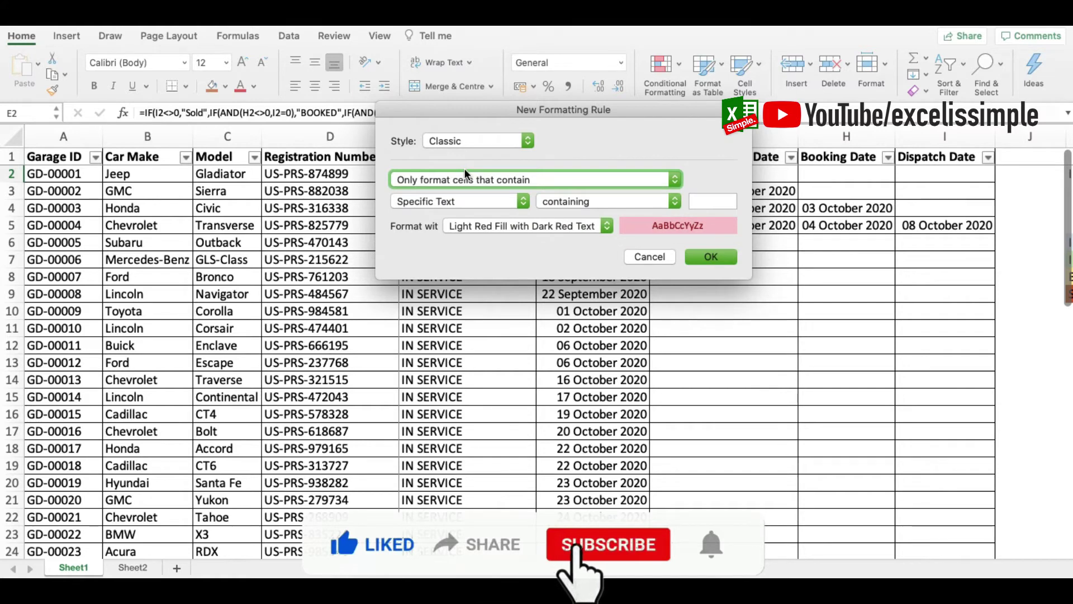
# Make E2's new rule apply to text containing IN SERVICE, with a custom light blue background fill
pyautogui.moveTo(494, 110); pyautogui.dragTo(465, 196)
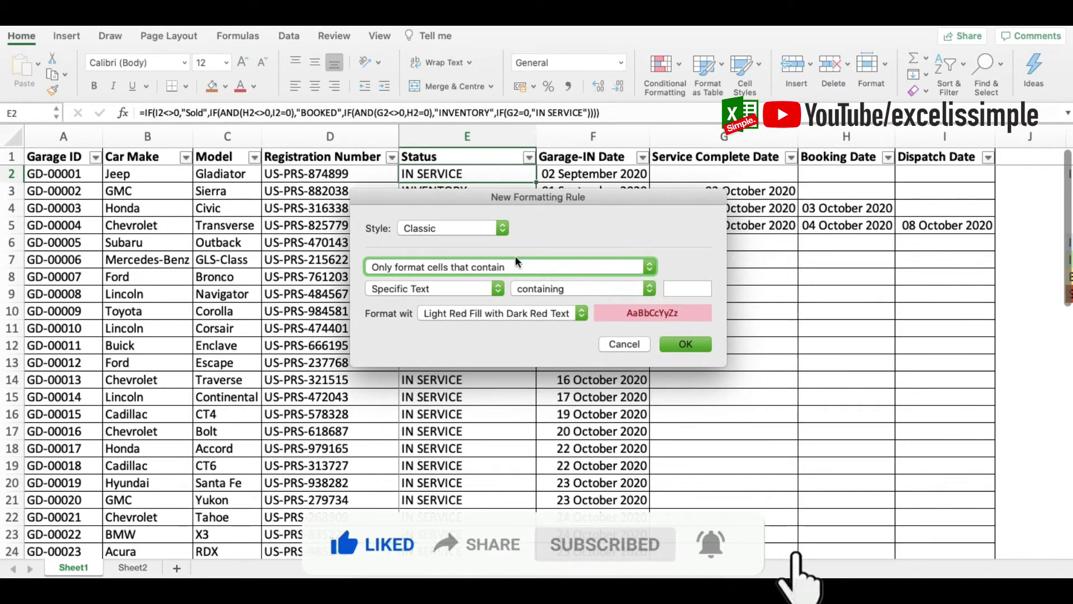
pyautogui.click(677, 292)
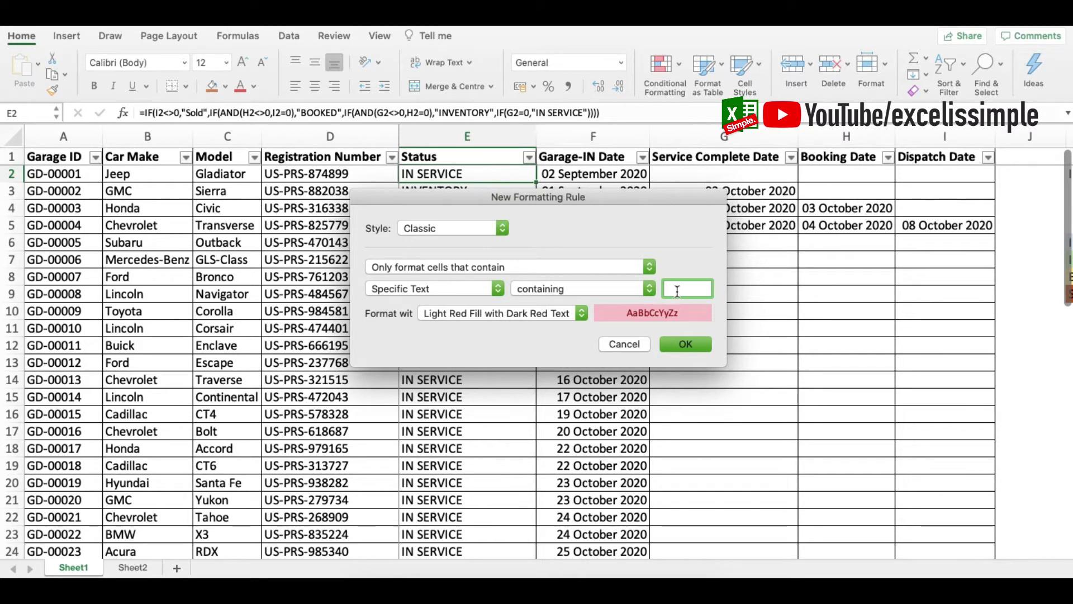
pyautogui.write('IN SERVICE')
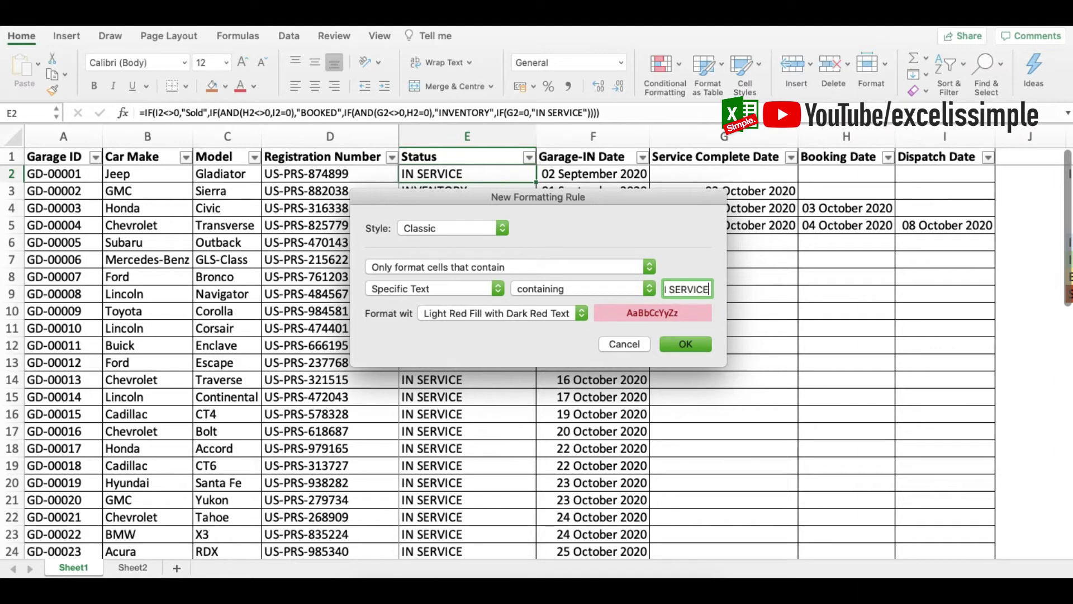
pyautogui.click(514, 313)
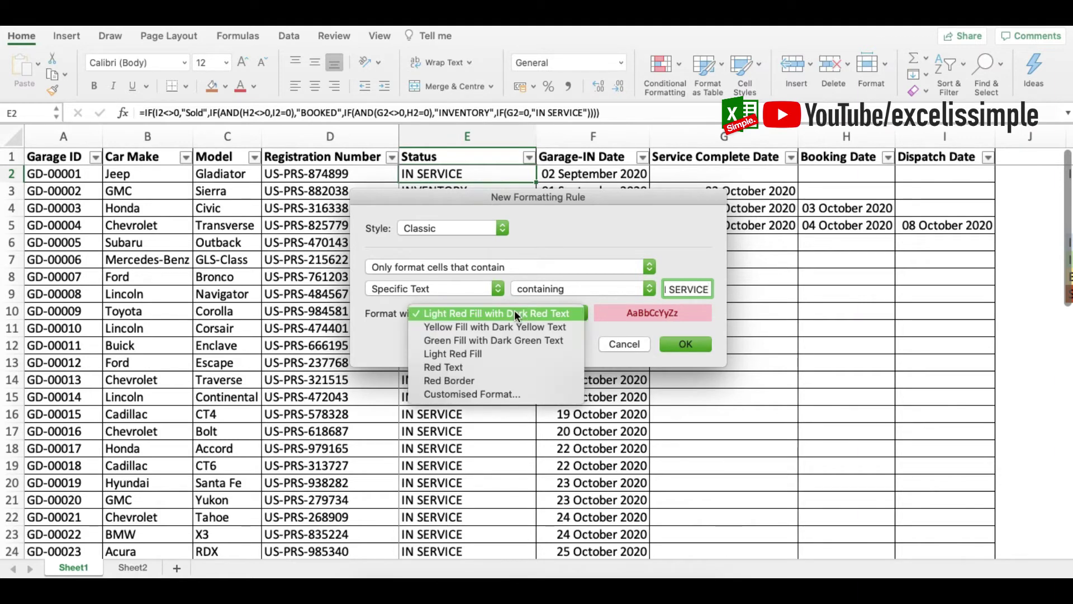
pyautogui.click(478, 393)
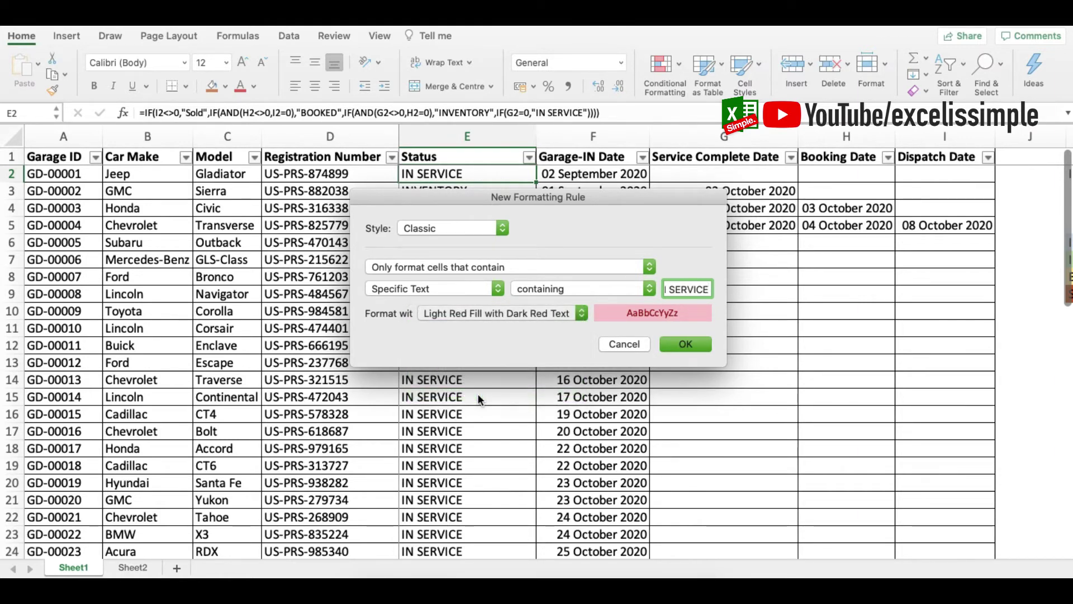
pyautogui.click(421, 130)
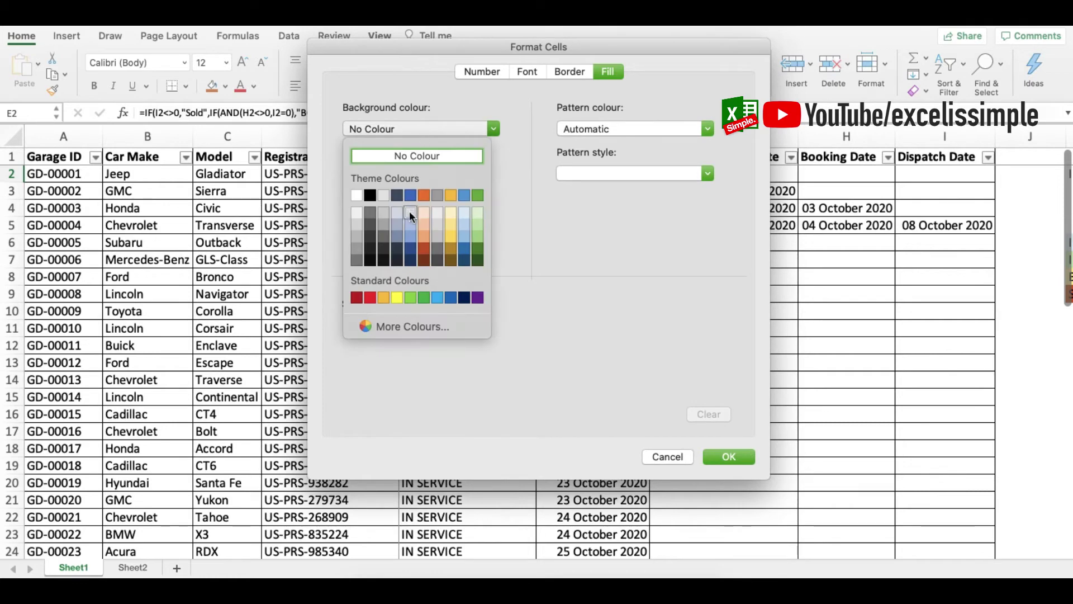
pyautogui.click(461, 224)
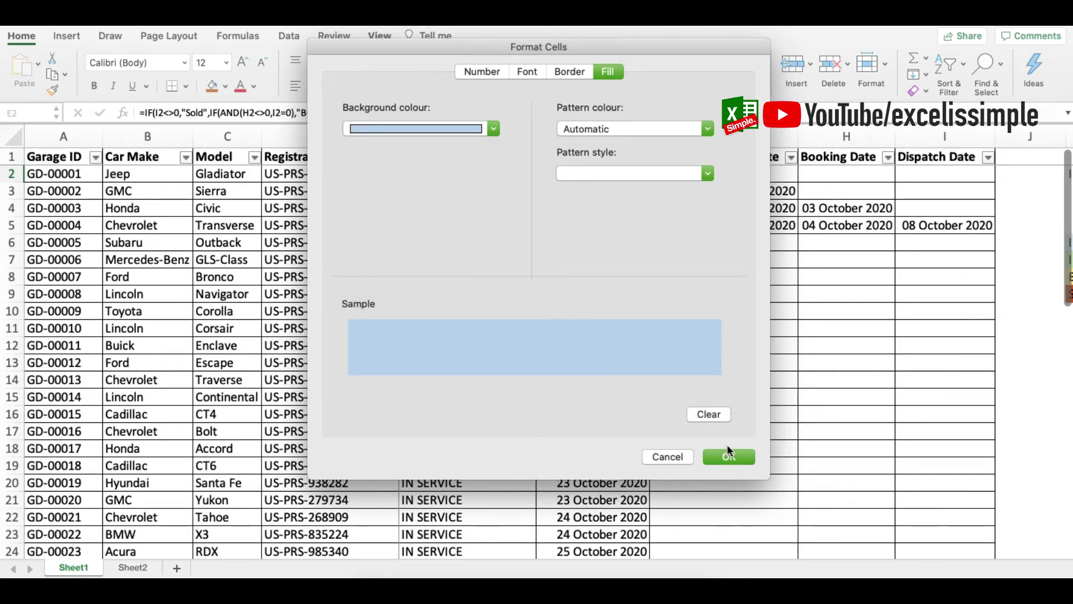
pyautogui.click(729, 456)
pyautogui.click(684, 345)
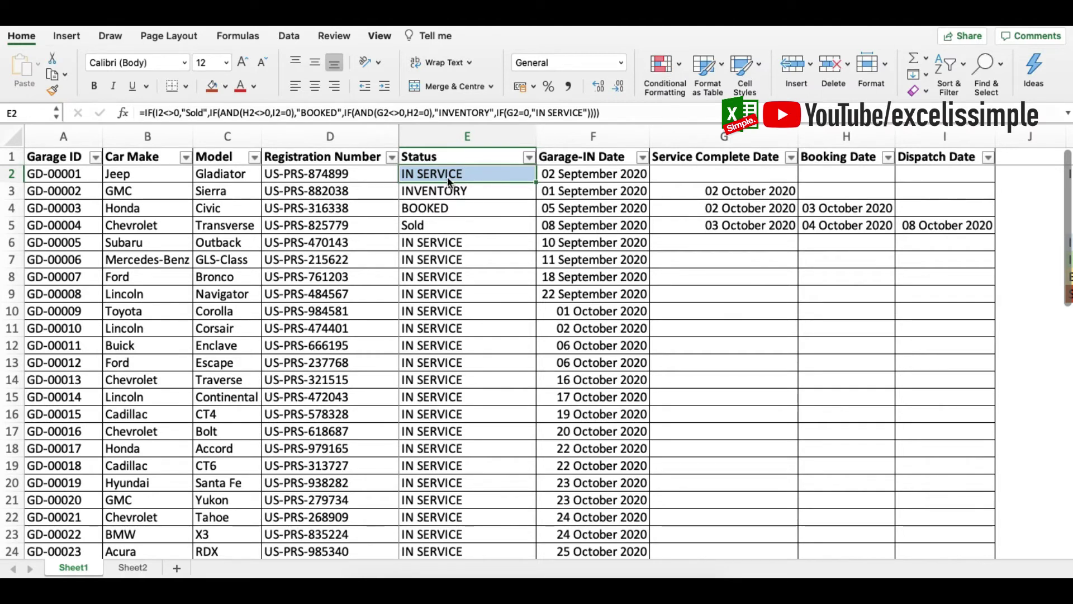
# Start another Classic conditional formatting rule on E2 for cells with specific text containing INVENTORY
pyautogui.click(665, 66)
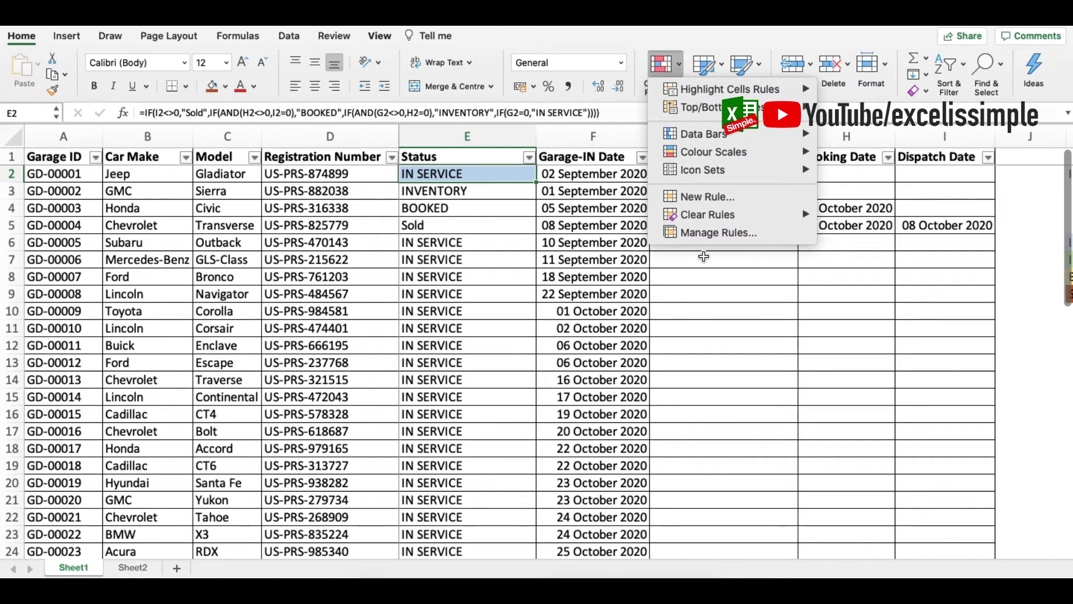
pyautogui.click(704, 200)
pyautogui.click(477, 140)
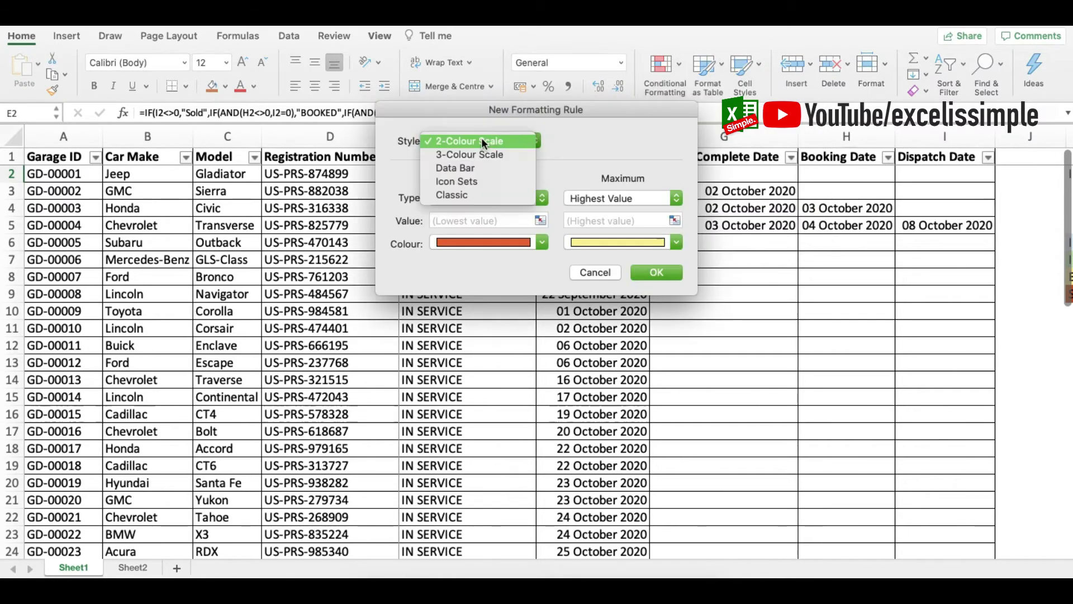
pyautogui.click(452, 193)
pyautogui.click(535, 178)
pyautogui.click(705, 202)
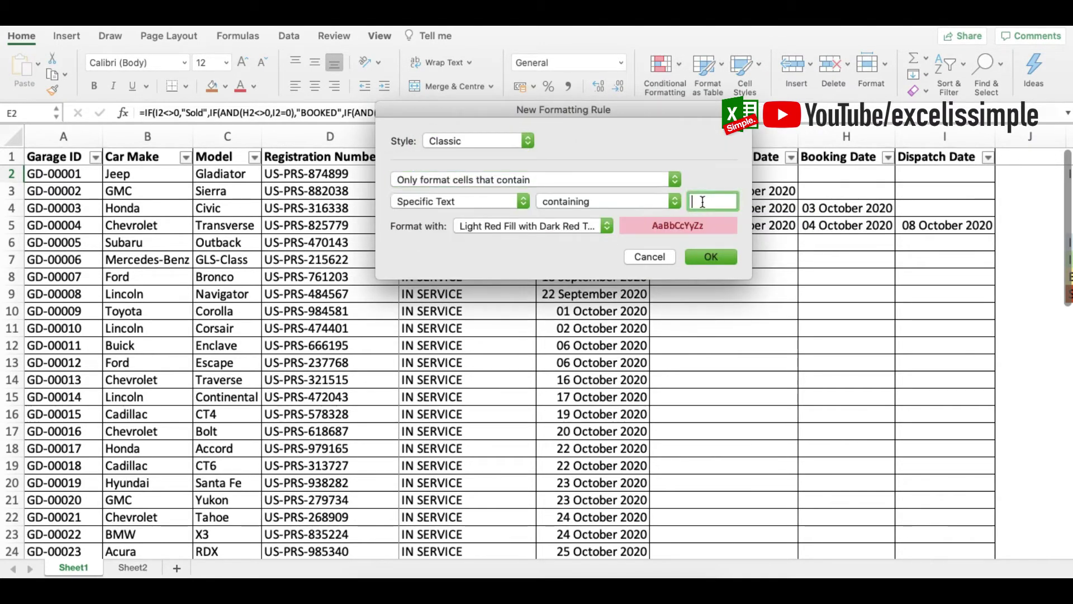
pyautogui.write('INVENTORY')
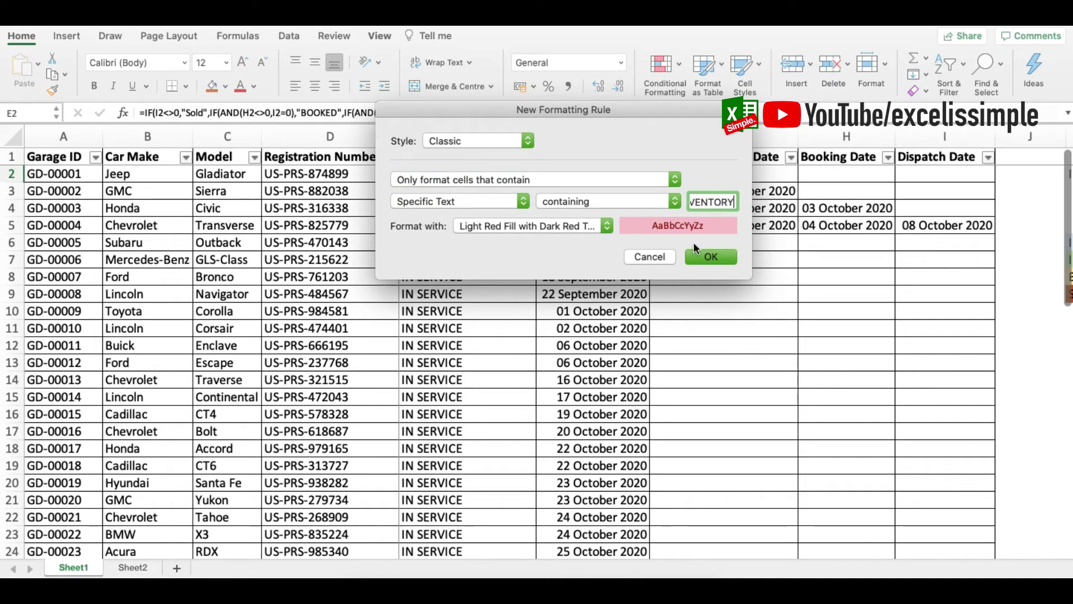
# Give the INVENTORY rule a custom light green background fill and save it
pyautogui.click(531, 225)
pyautogui.click(525, 303)
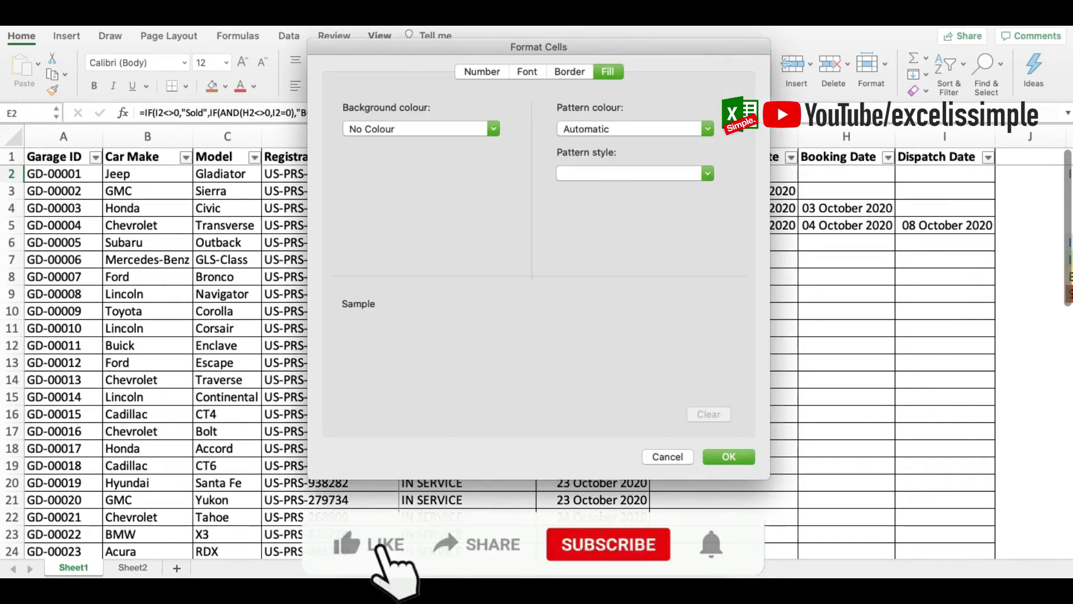
pyautogui.click(425, 129)
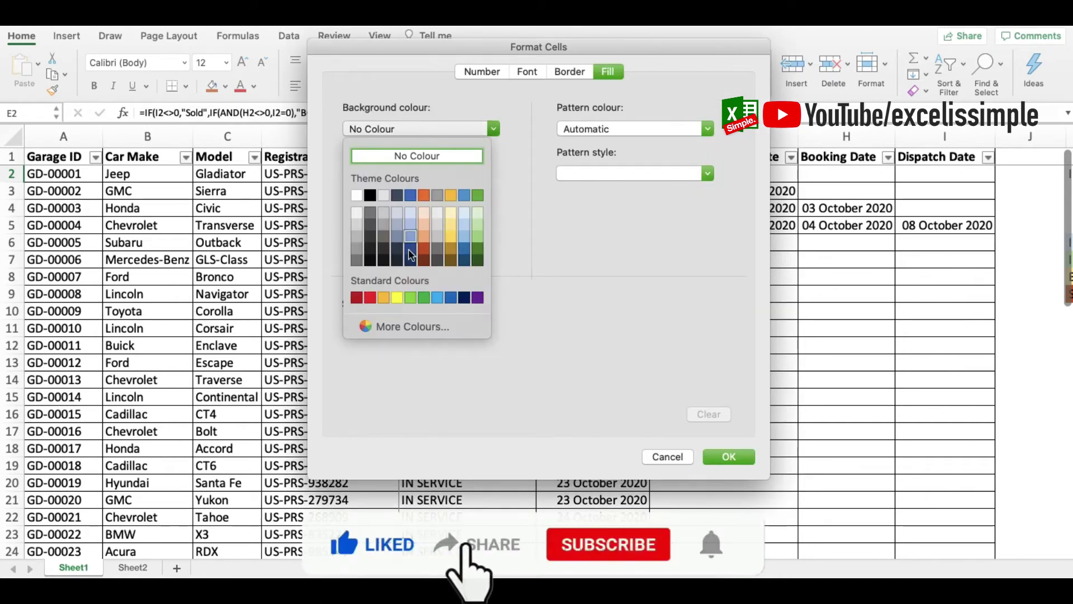
pyautogui.click(478, 221)
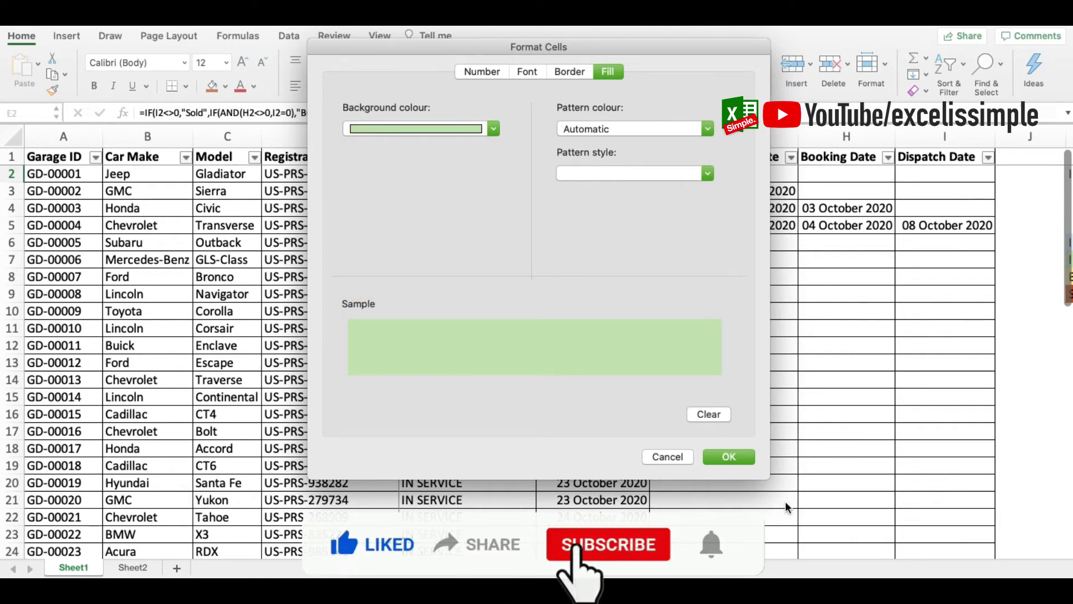
pyautogui.click(729, 456)
pyautogui.click(715, 255)
# Add a third Classic conditional formatting rule on E2 that formats only cells with specific text containing BOOKED
pyautogui.click(674, 71)
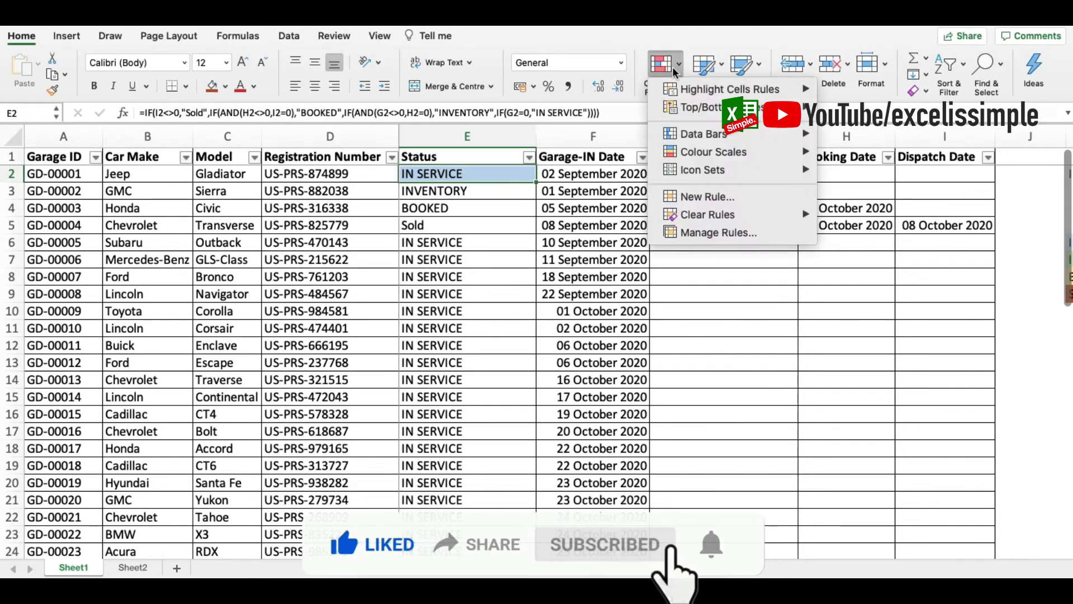
pyautogui.click(696, 197)
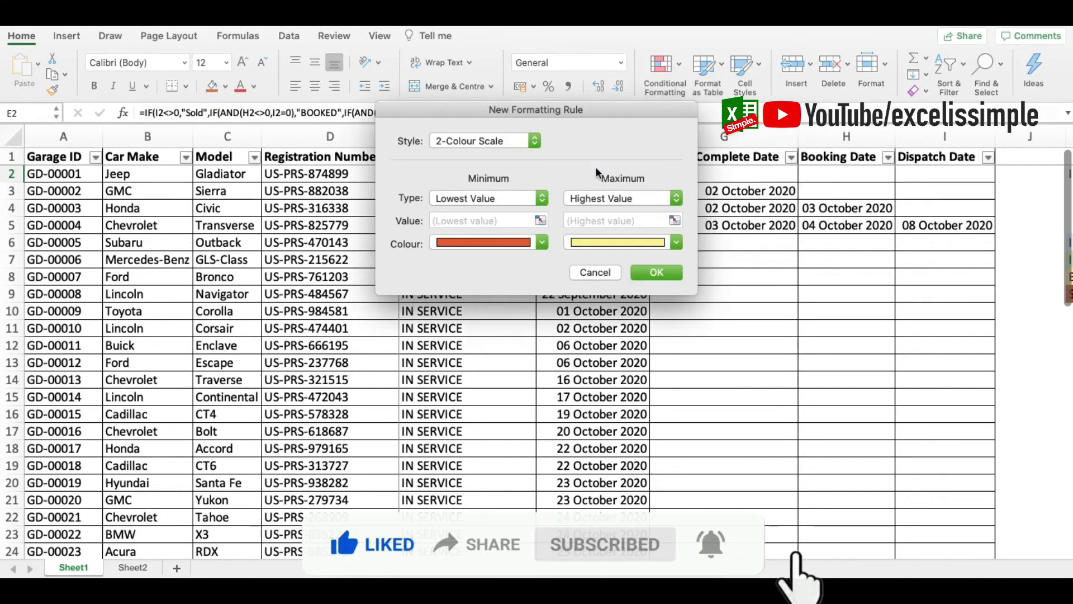
pyautogui.click(484, 141)
pyautogui.click(464, 187)
pyautogui.click(464, 179)
pyautogui.click(458, 170)
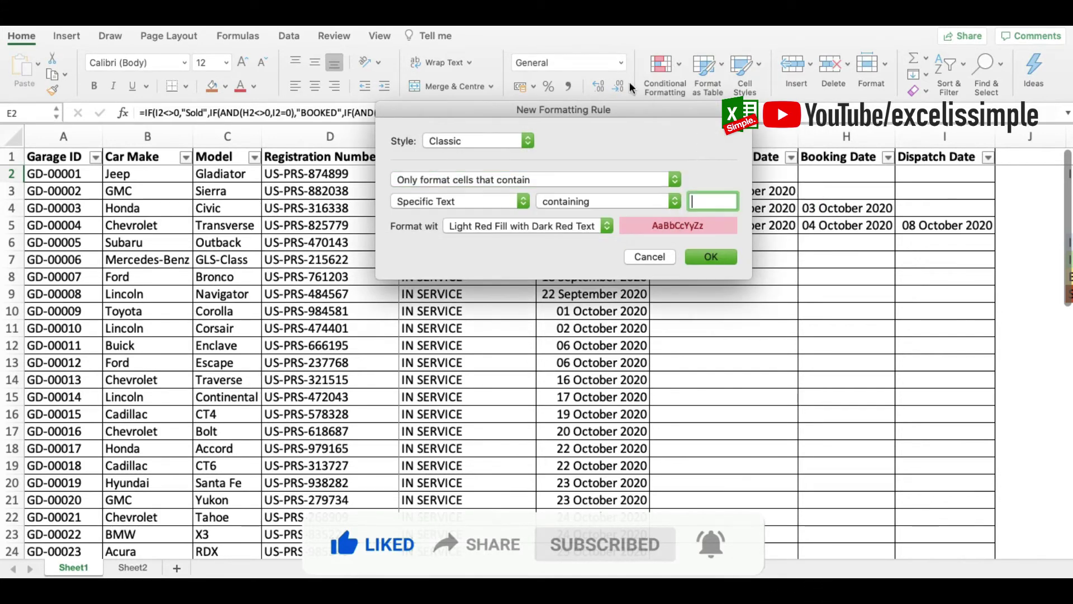
pyautogui.moveTo(634, 113); pyautogui.dragTo(676, 196)
pyautogui.write('BOOKE')
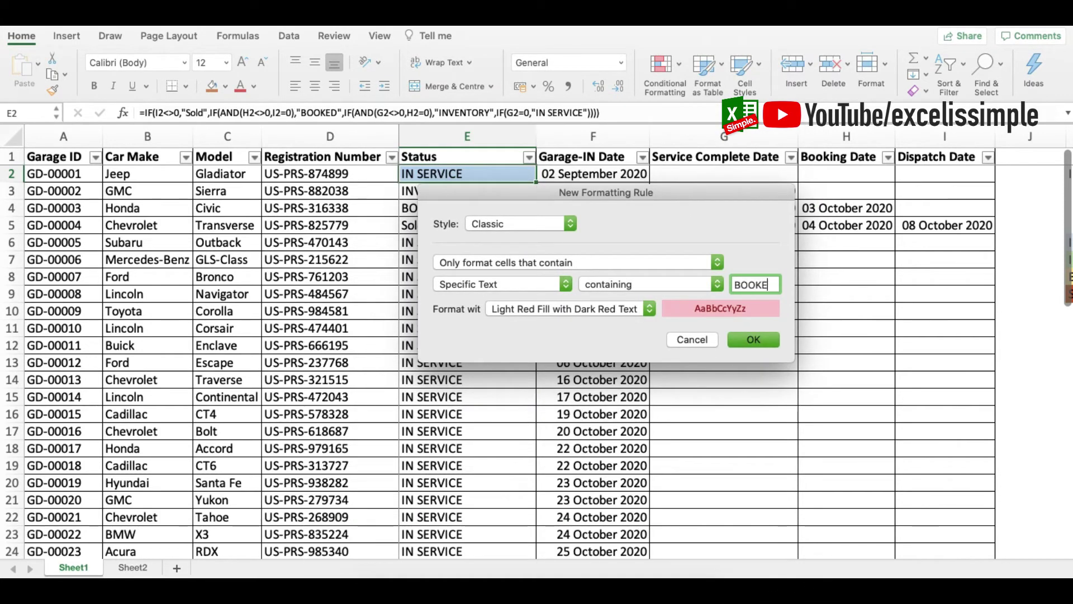
pyautogui.write('D')
# Give the BOOKED rule a custom light yellow background fill and save it
pyautogui.click(565, 309)
pyautogui.click(531, 386)
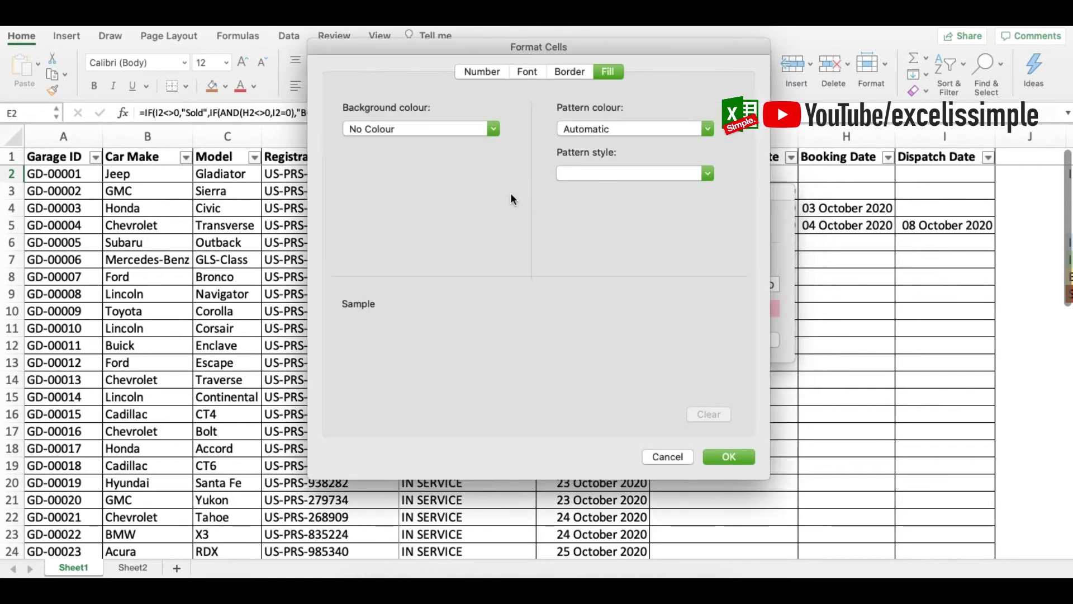
pyautogui.click(443, 126)
pyautogui.click(449, 224)
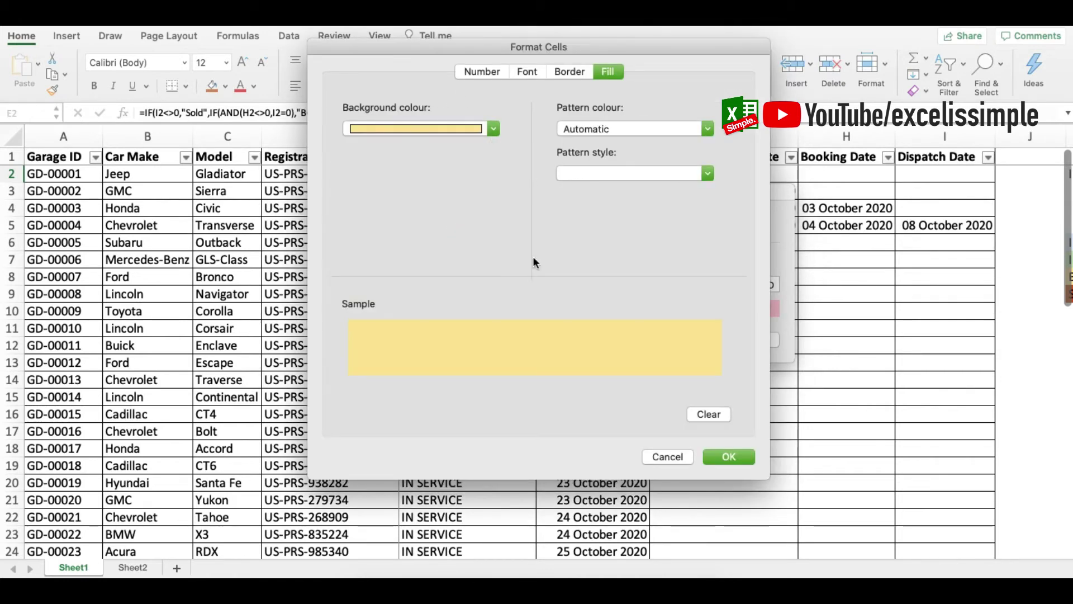
pyautogui.click(730, 456)
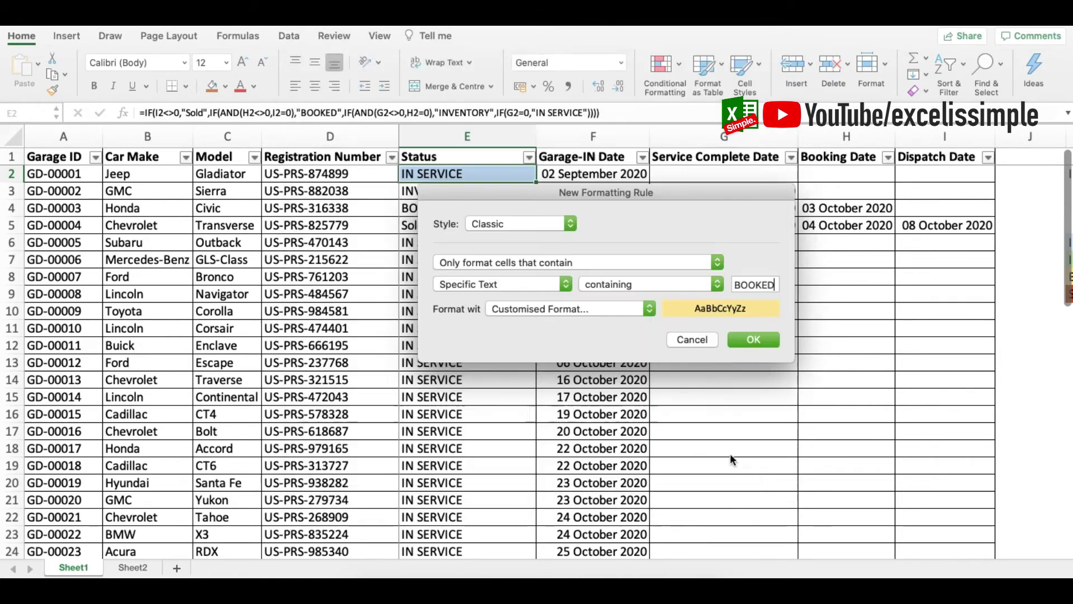
pyautogui.click(752, 340)
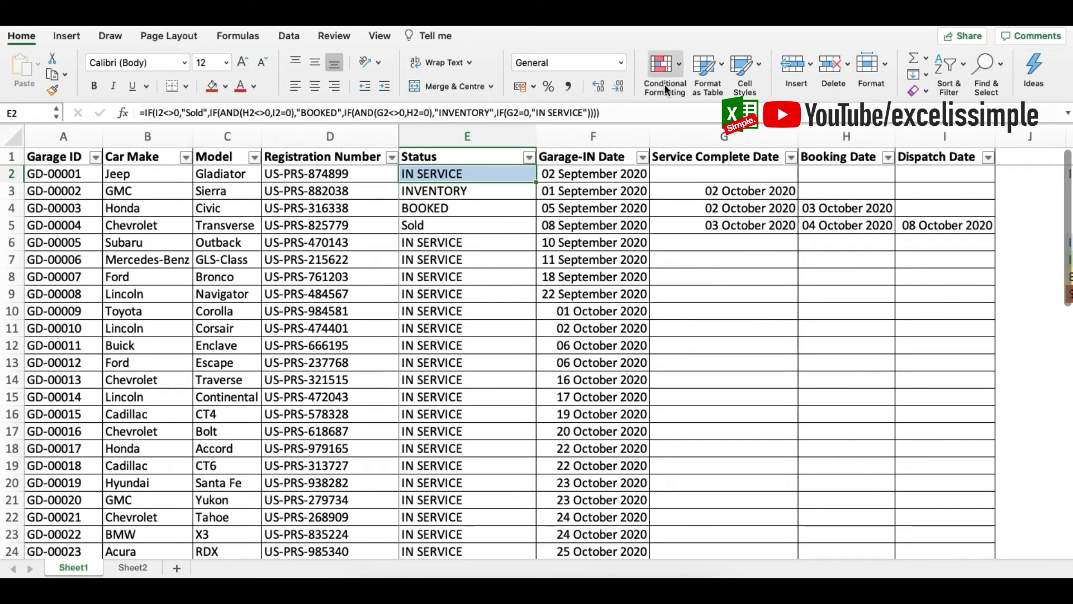
# Create a fourth Classic conditional formatting rule on E2 for cells with specific text containing Sold
pyautogui.click(661, 66)
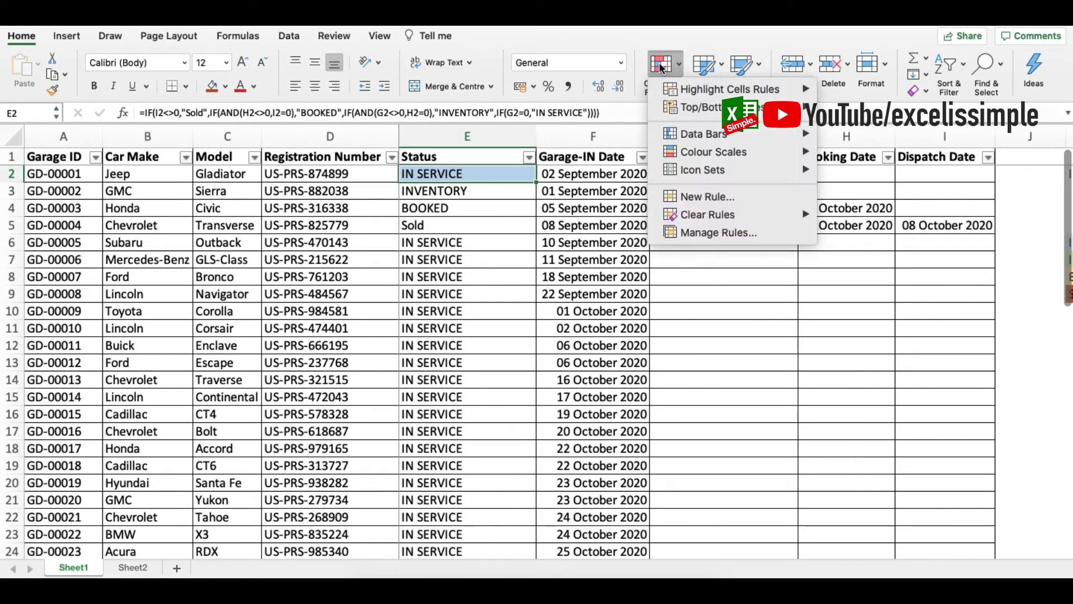
pyautogui.click(691, 195)
pyautogui.click(510, 140)
pyautogui.click(456, 197)
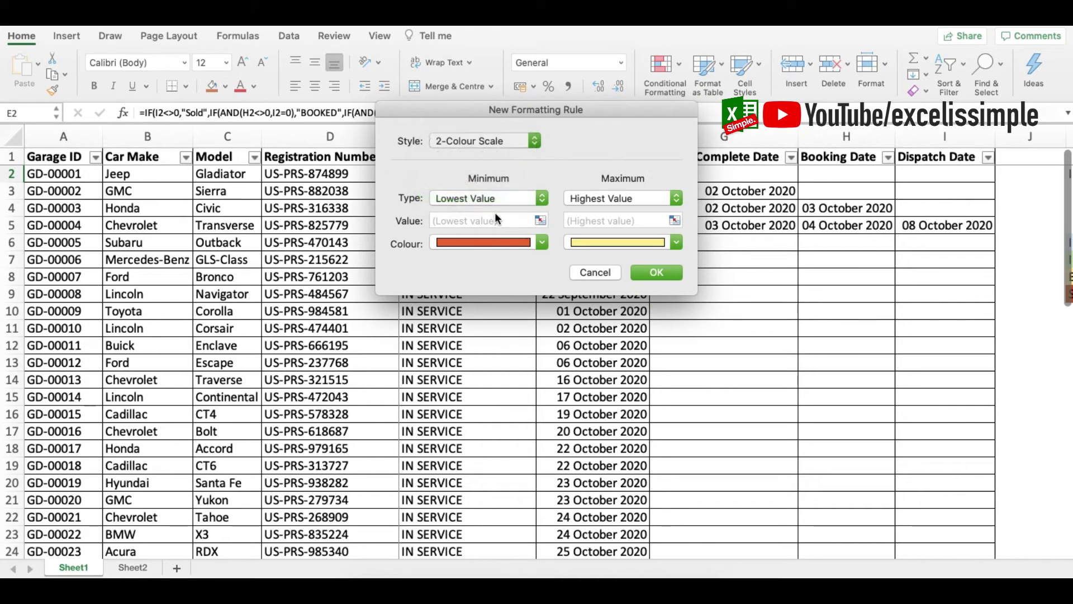
pyautogui.click(488, 179)
pyautogui.click(484, 167)
pyautogui.click(706, 203)
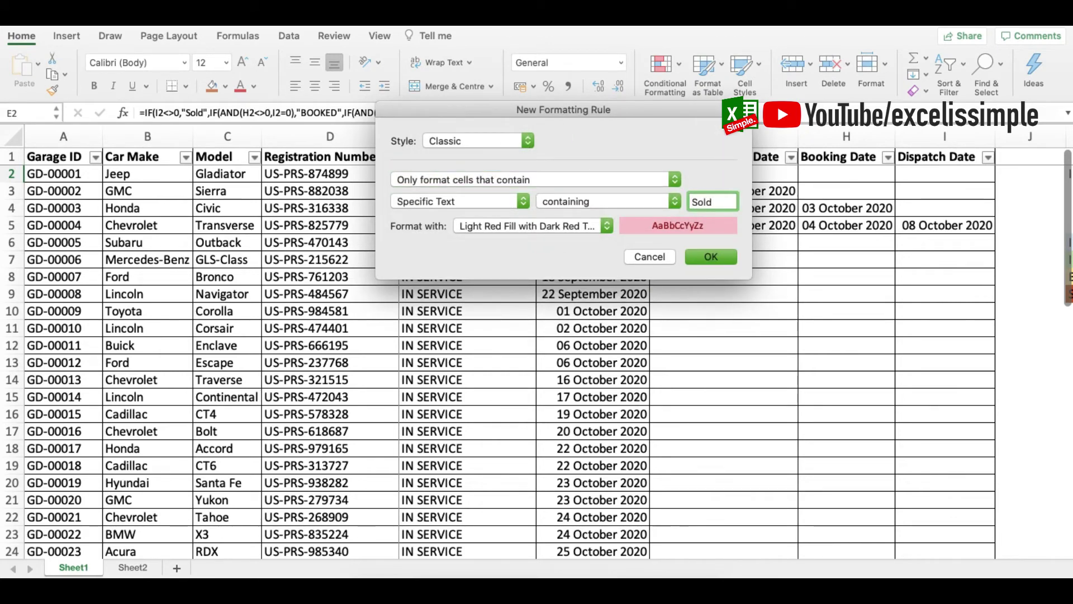
# Give the Sold rule a custom light orange background fill and save it
pyautogui.click(552, 220)
pyautogui.click(504, 287)
pyautogui.click(424, 129)
pyautogui.click(422, 234)
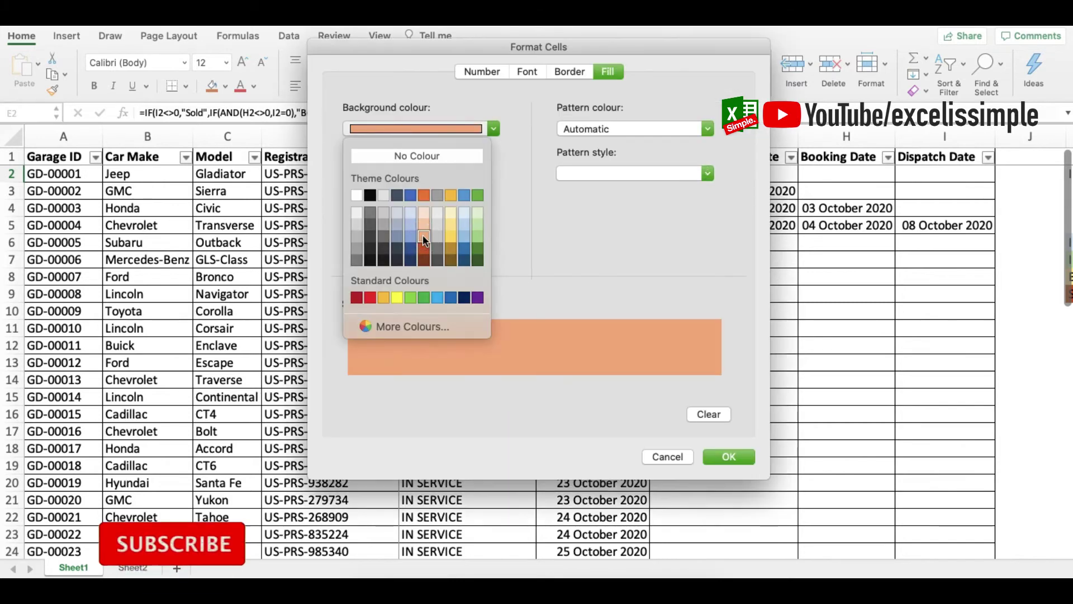
pyautogui.click(722, 456)
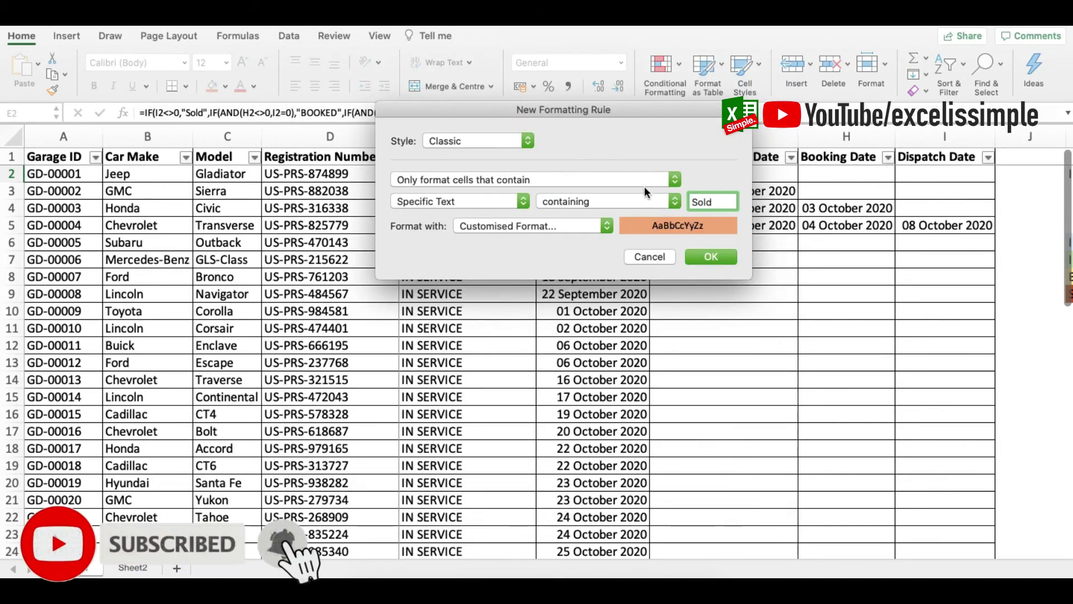
pyautogui.click(709, 256)
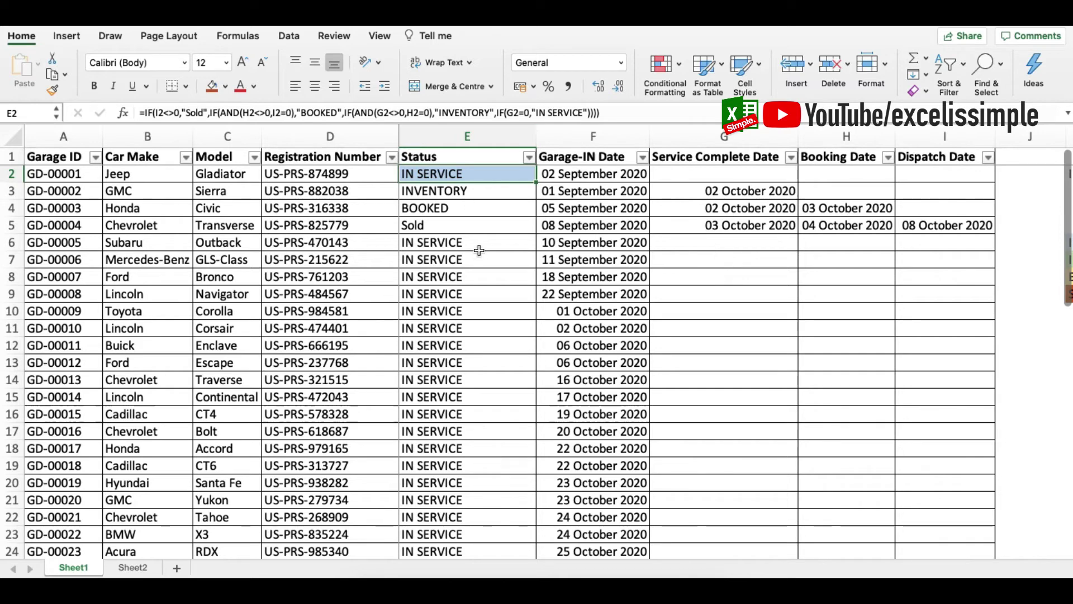
# Copy E2's formatting, including its conditional formatting rules, to the status cells E3:E5 with Format Painter
pyautogui.click(52, 88)
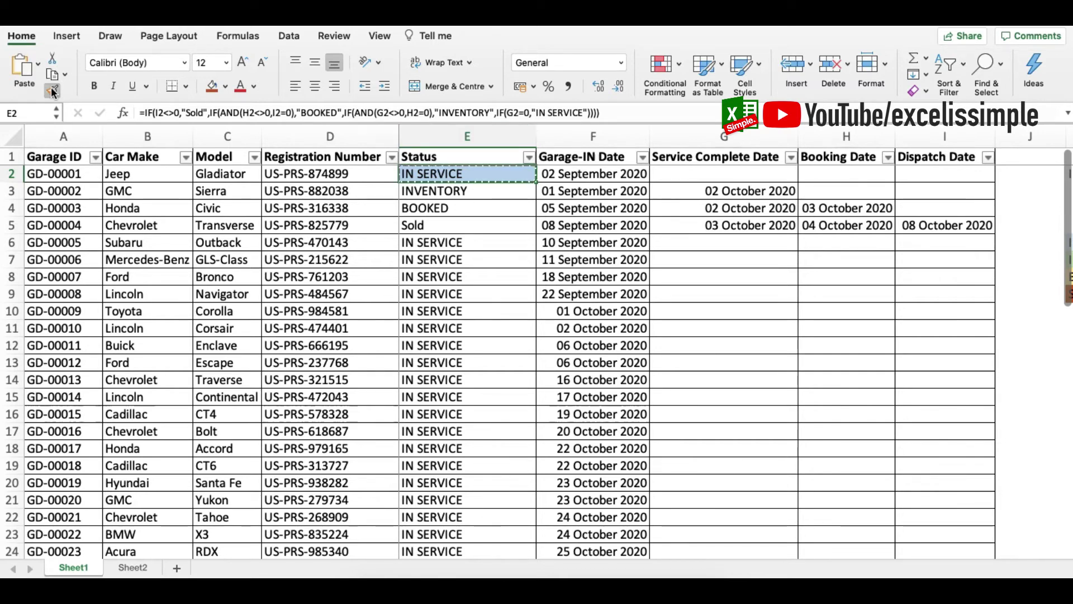
pyautogui.moveTo(470, 193); pyautogui.dragTo(461, 229)
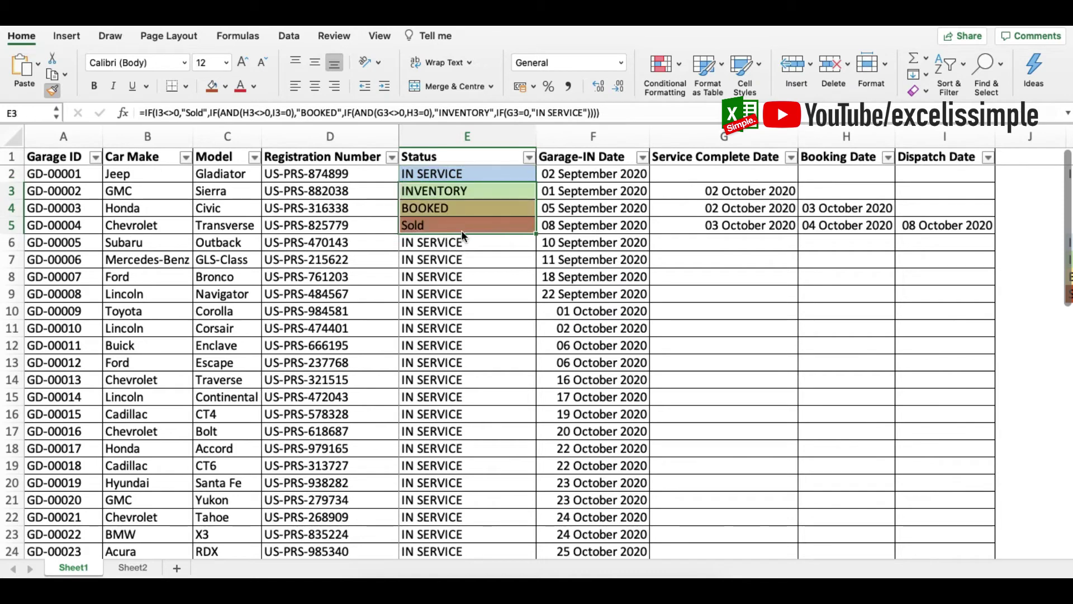
pyautogui.click(447, 176)
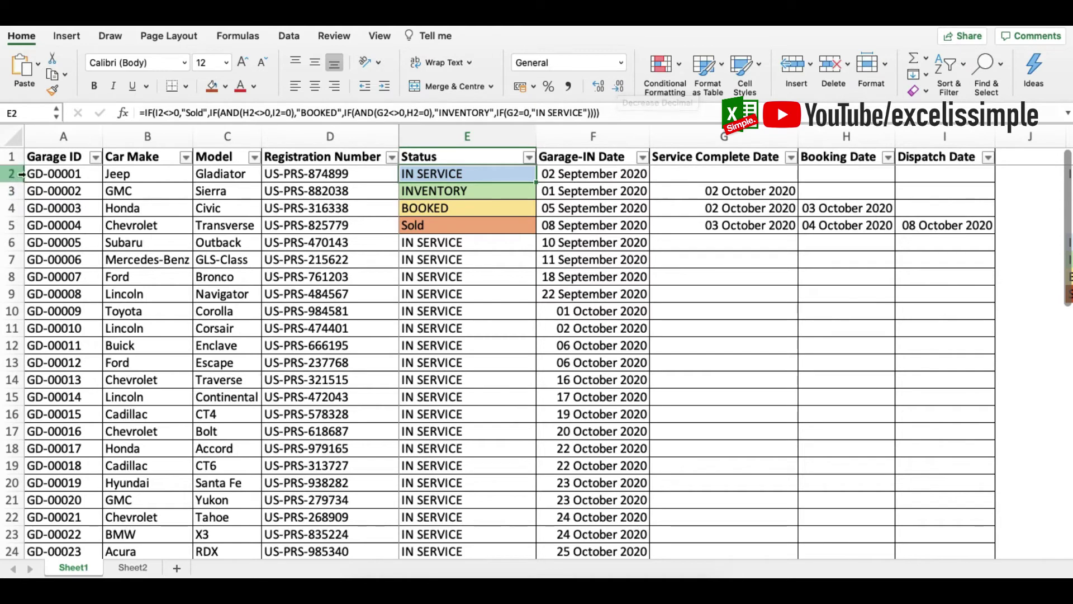
pyautogui.moveTo(64, 172); pyautogui.dragTo(150, 169)
pyautogui.click(953, 172)
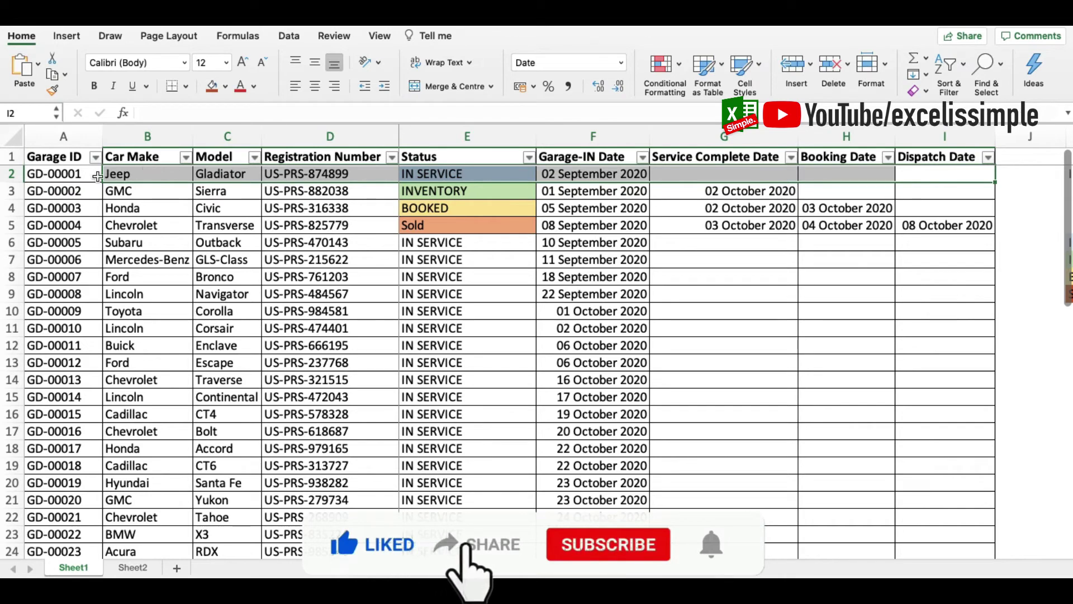
pyautogui.click(54, 177)
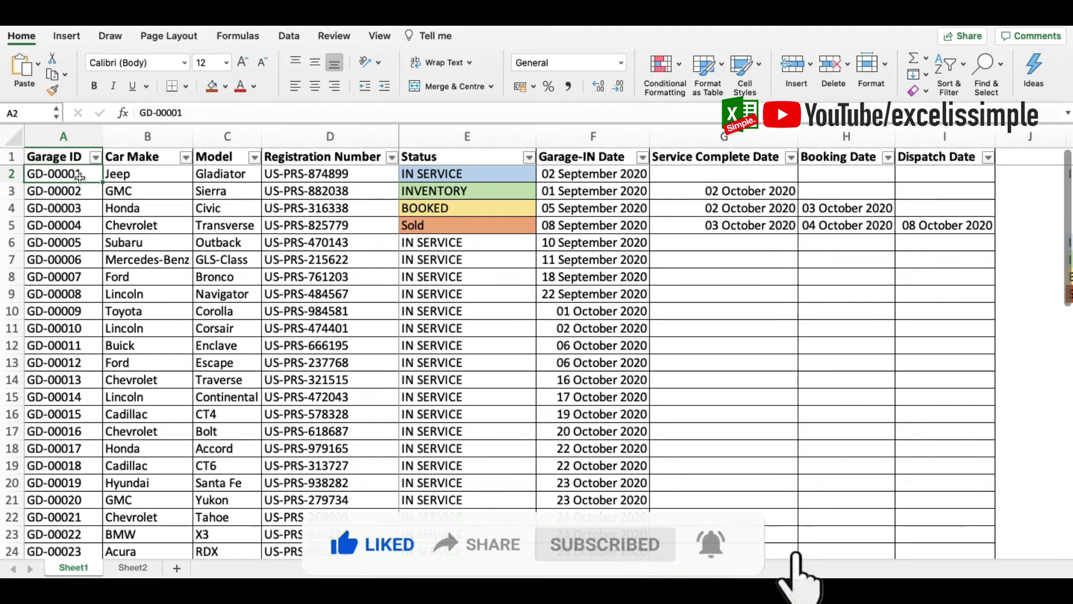
pyautogui.click(454, 175)
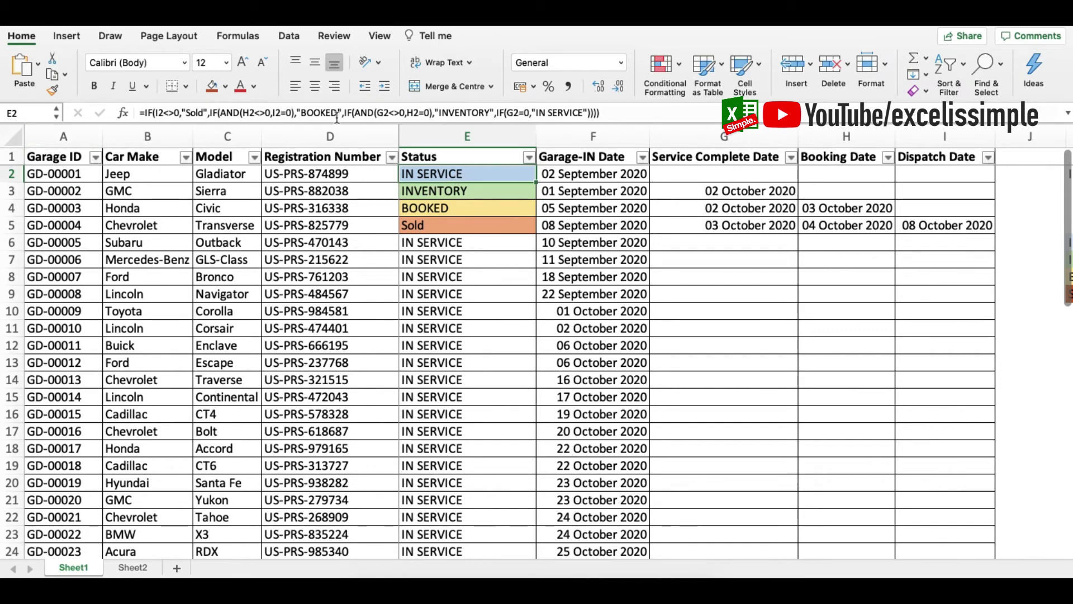
# Start a Classic conditional formatting rule on A2 that uses a formula to determine which cells to format
pyautogui.click(49, 173)
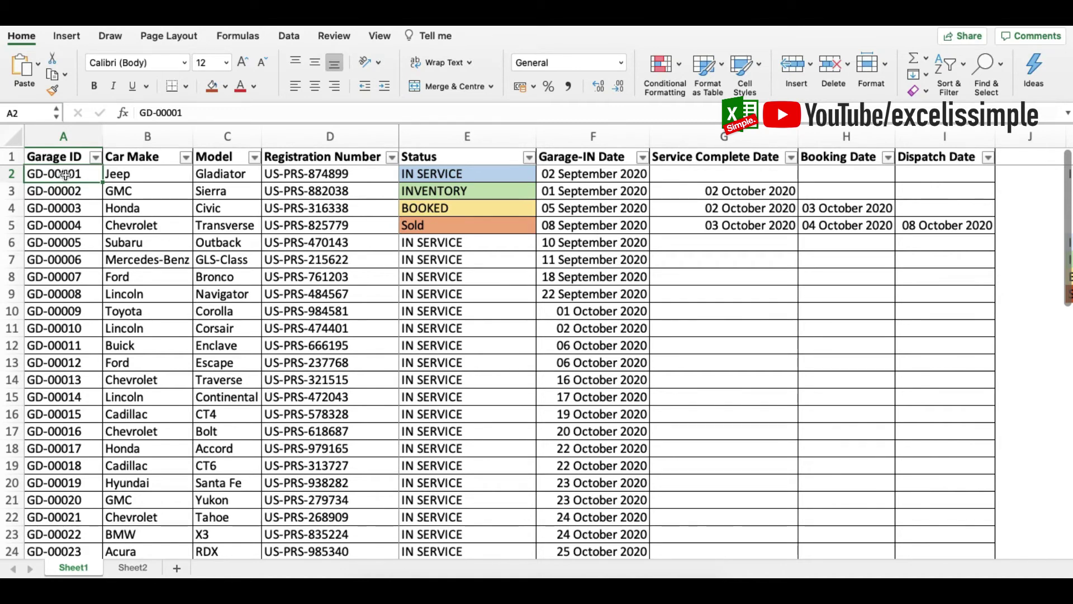
pyautogui.click(659, 69)
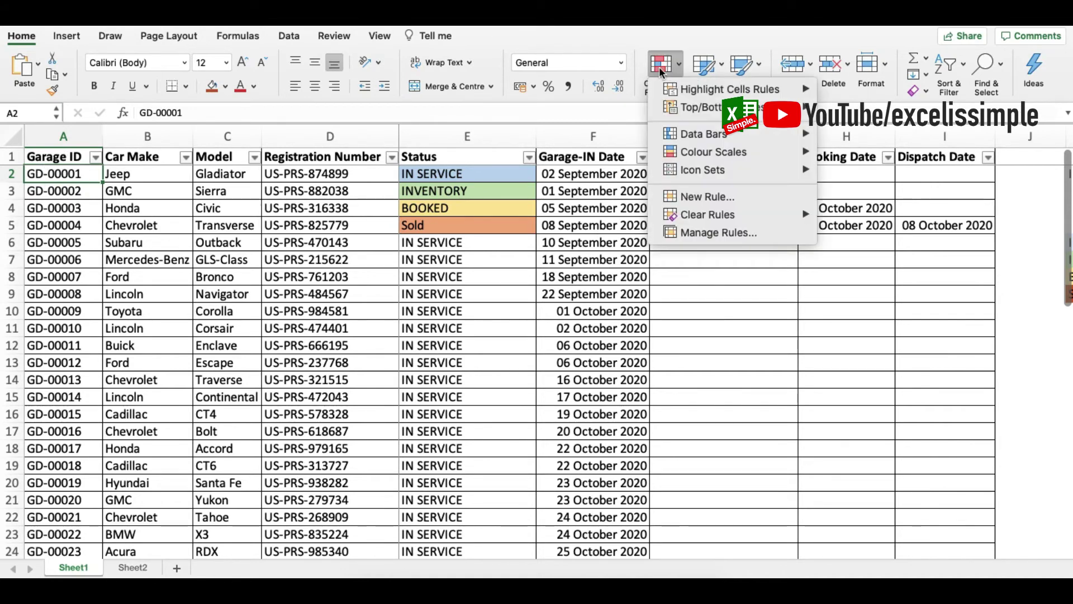
pyautogui.click(706, 196)
pyautogui.click(484, 141)
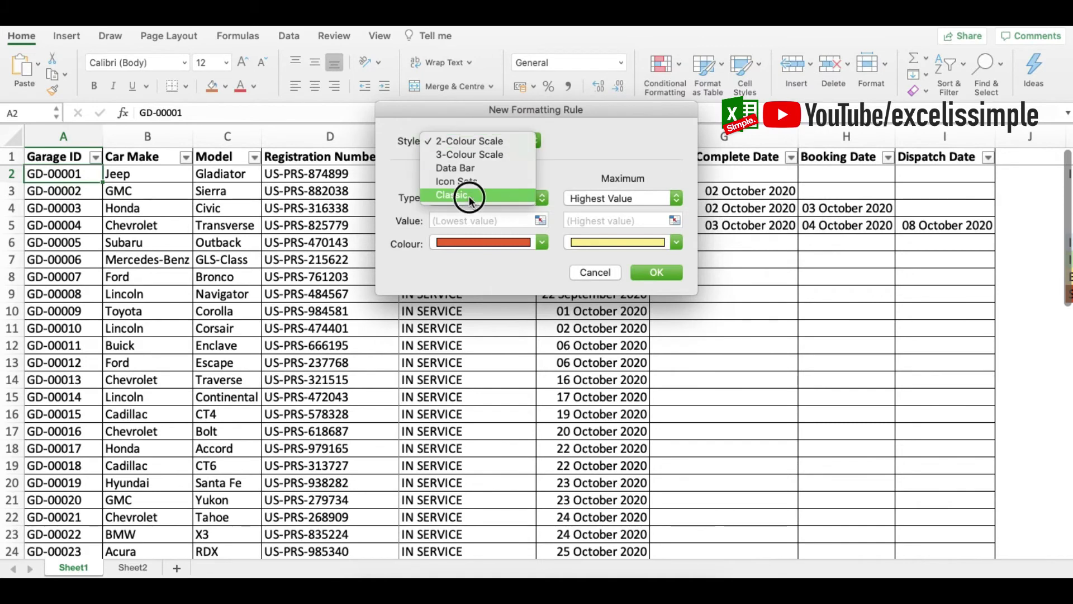
pyautogui.click(468, 198)
pyautogui.click(454, 174)
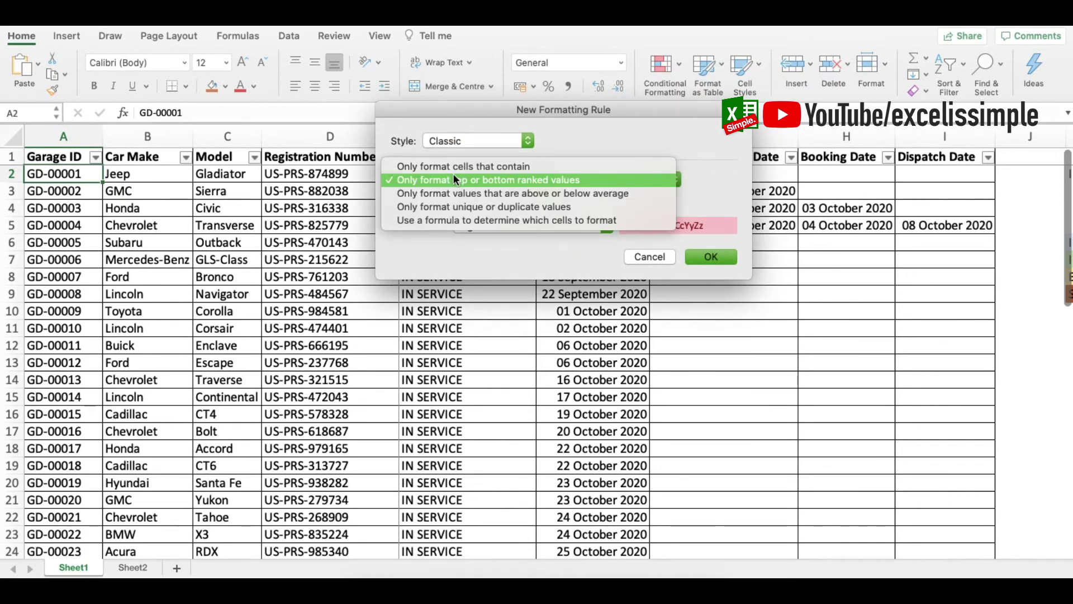
pyautogui.click(453, 220)
pyautogui.click(426, 200)
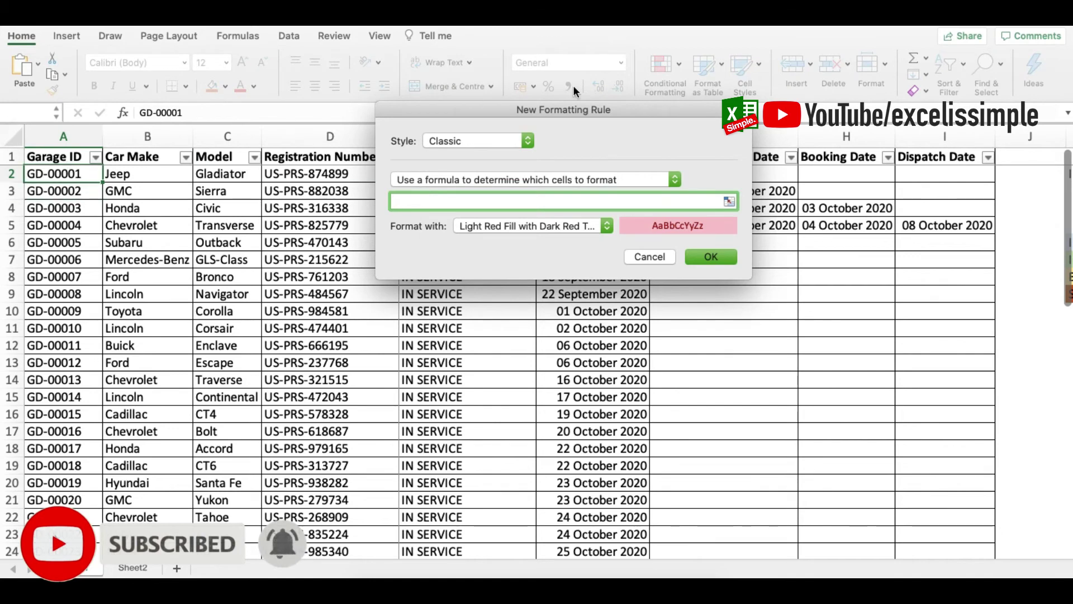
# Enter =$E$2="IN SERVICE" as the rule's formula, taking the reference from the first car's status cell
pyautogui.moveTo(558, 110); pyautogui.dragTo(557, 208)
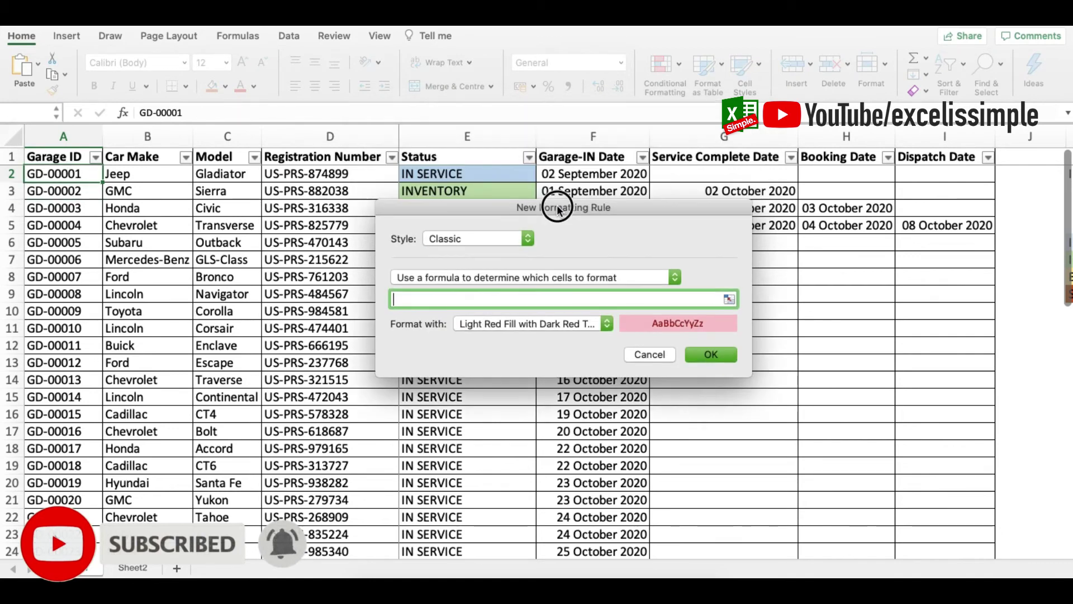
pyautogui.click(429, 175)
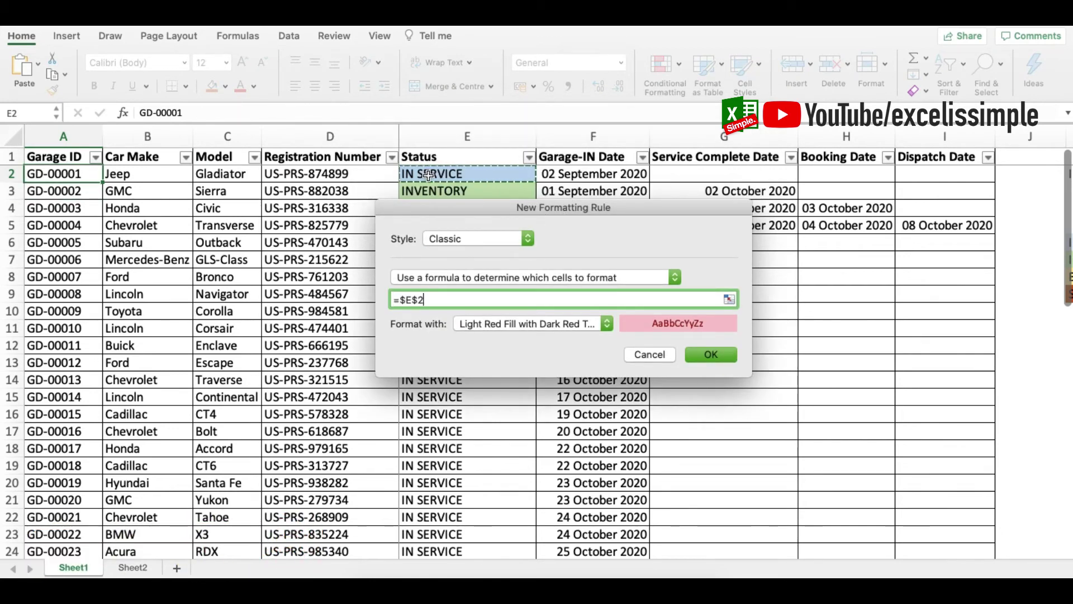
pyautogui.write('="IN SERVO')
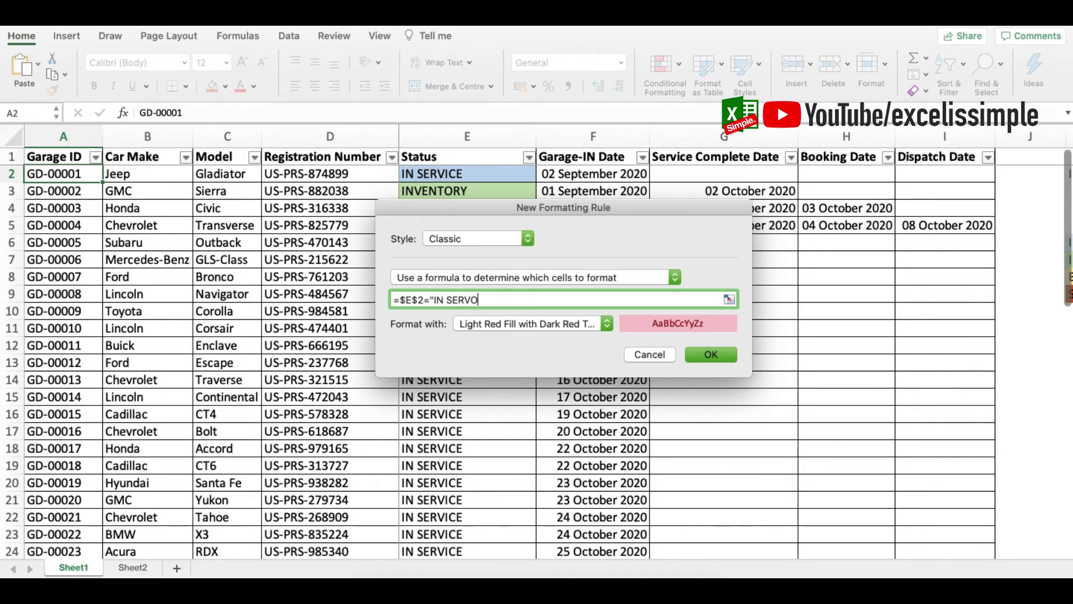
pyautogui.press('BackSpace')
pyautogui.write('ICE"')
# Give the IN SERVICE formula rule a customised format with a light blue background fill
pyautogui.click(515, 324)
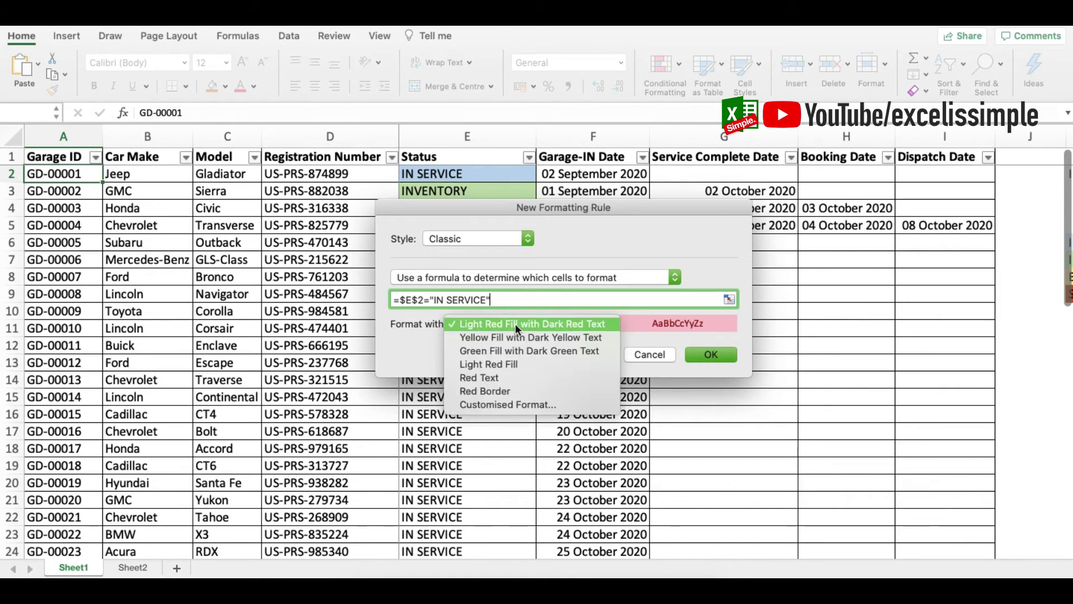
pyautogui.click(514, 403)
pyautogui.moveTo(417, 44); pyautogui.dragTo(645, 87)
pyautogui.click(628, 172)
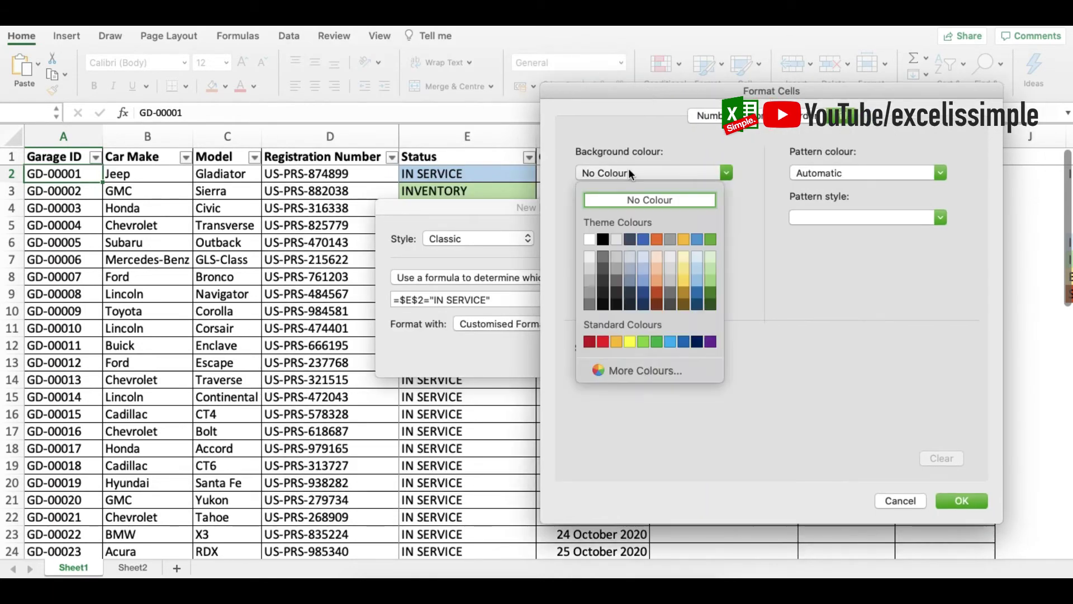
pyautogui.click(644, 269)
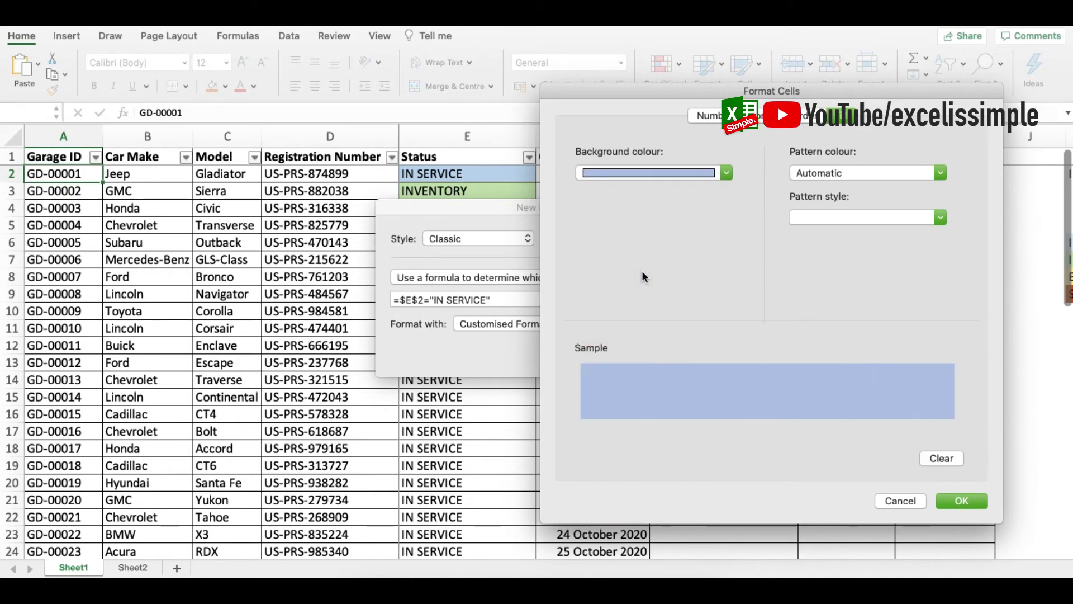
pyautogui.click(959, 501)
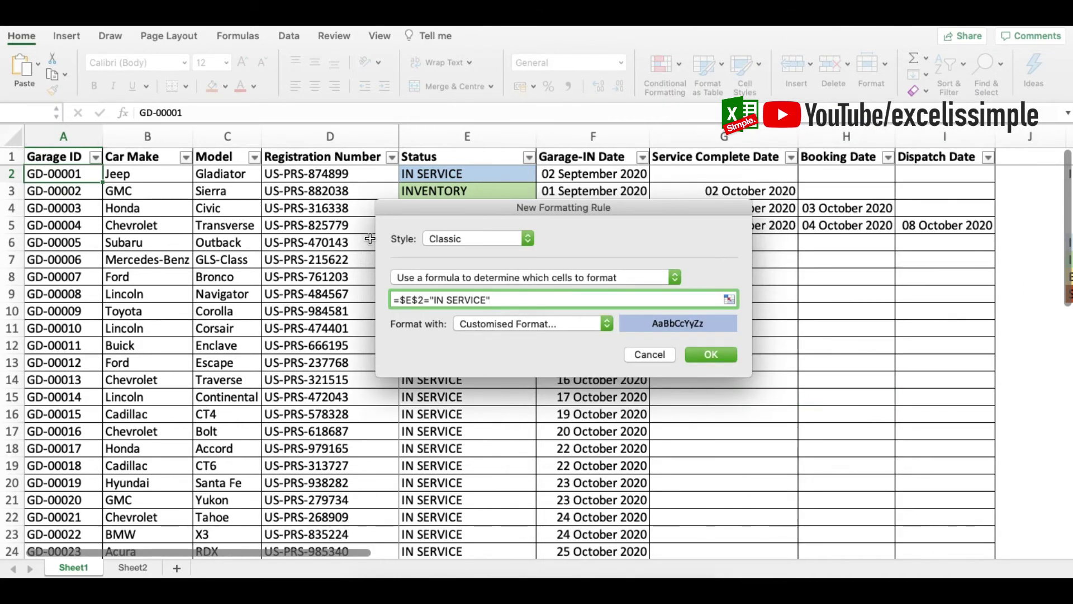
# Unlock the row reference so the rule's formula reads =$E2="IN SERVICE", and save the rule
pyautogui.click(95, 182)
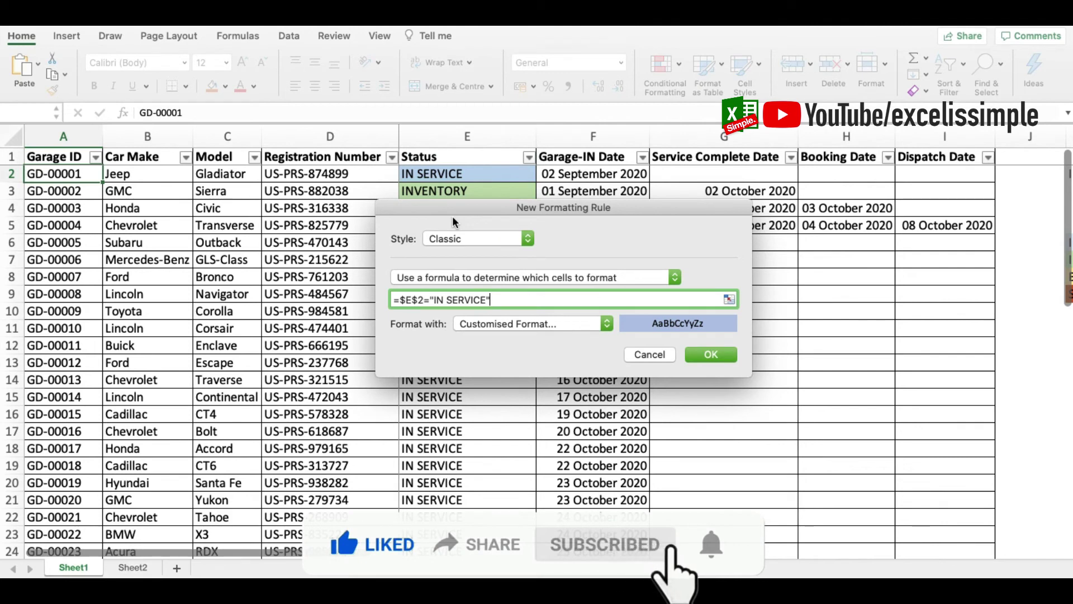
pyautogui.click(418, 299)
pyautogui.click(418, 299)
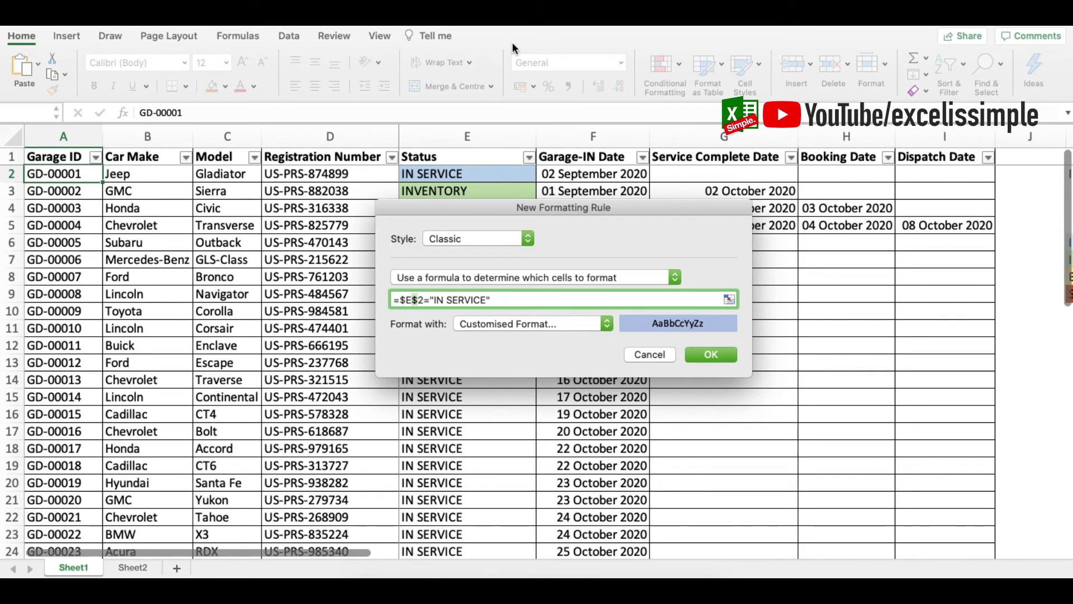
pyautogui.press('Delete')
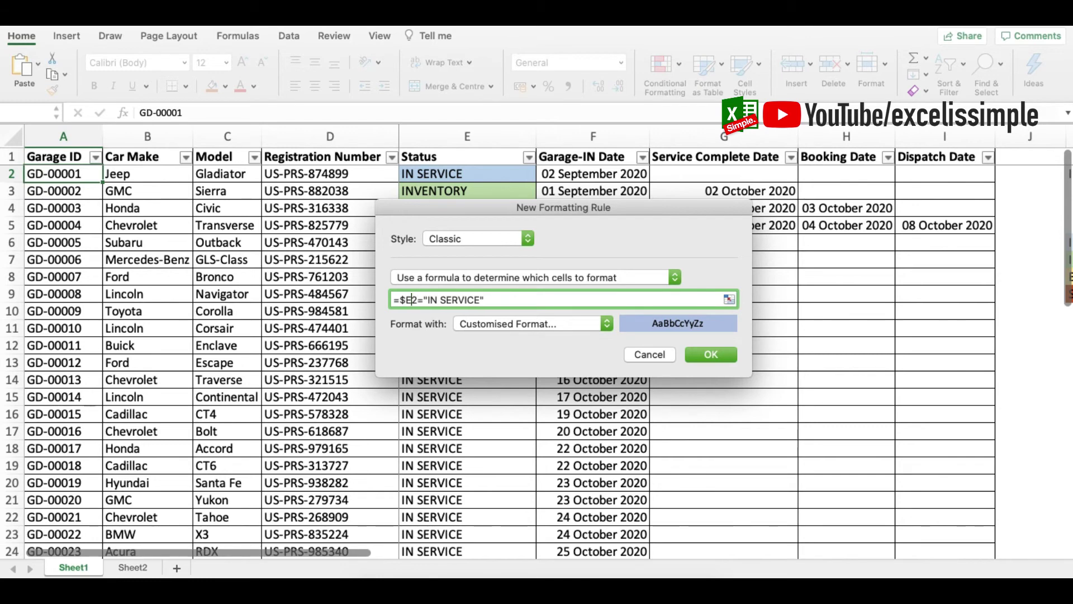
pyautogui.click(713, 355)
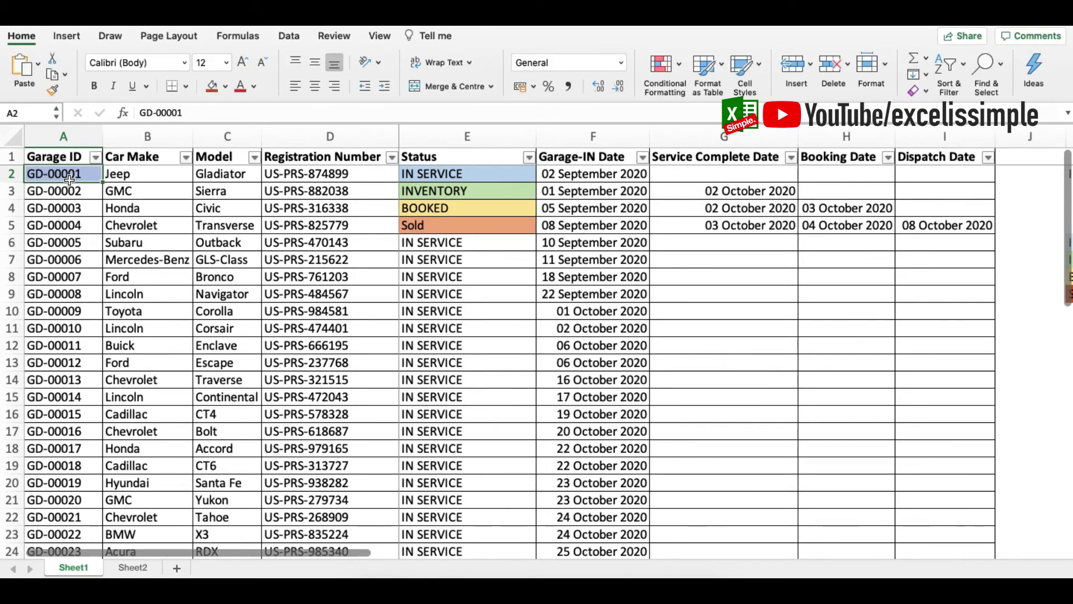
# Start a second Classic conditional formatting rule on A2 that is determined by a formula
pyautogui.click(652, 69)
pyautogui.click(699, 194)
pyautogui.click(504, 140)
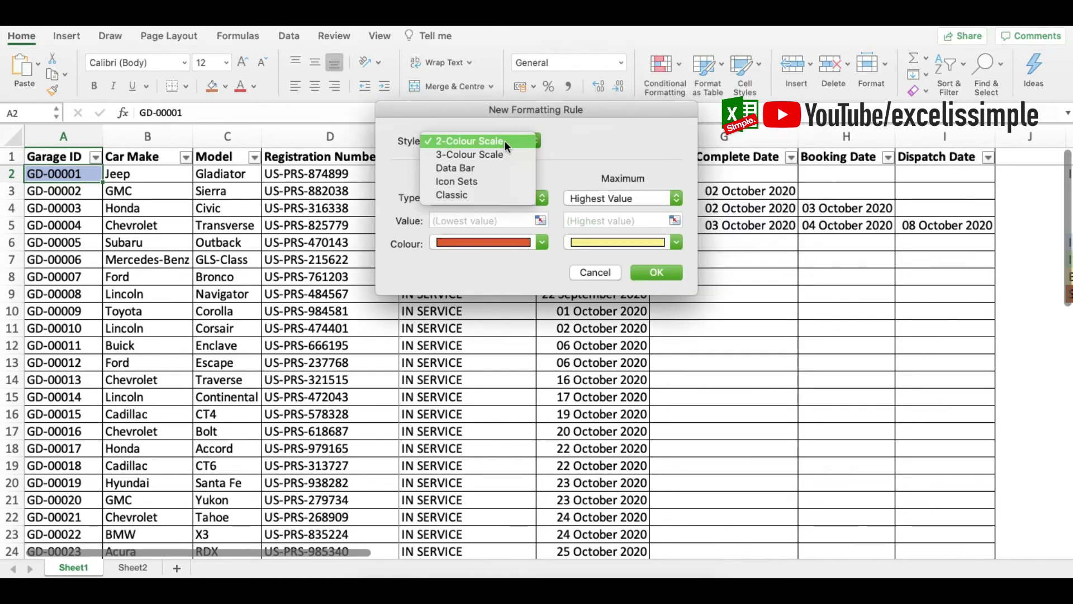
pyautogui.click(463, 197)
pyautogui.click(472, 179)
pyautogui.click(474, 220)
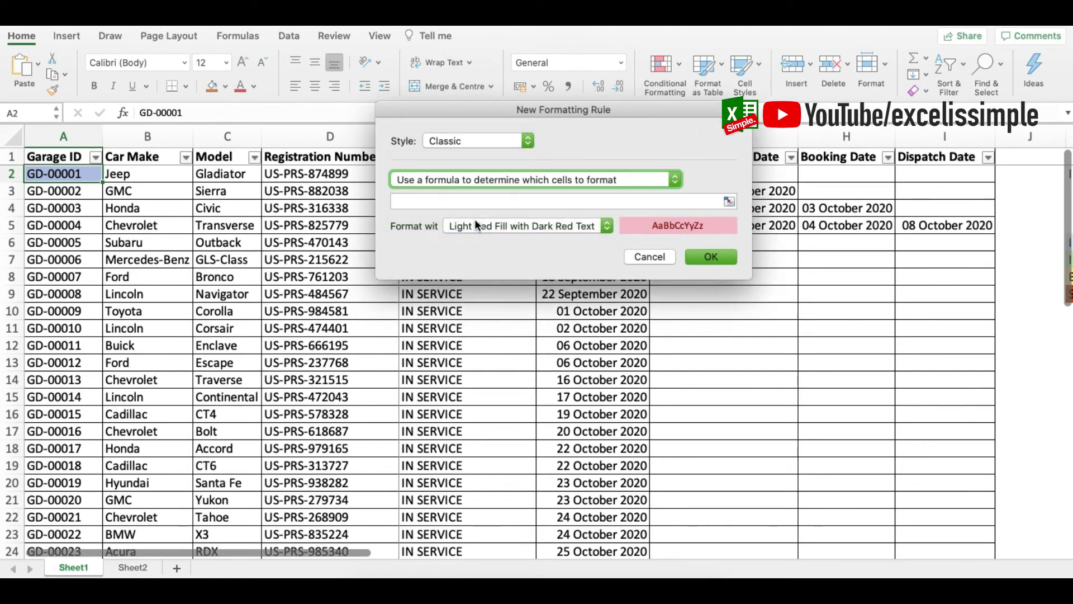
# Enter =$E$2="INVENTORY" as the second rule's formula
pyautogui.moveTo(466, 113); pyautogui.dragTo(527, 261)
pyautogui.click(511, 348)
pyautogui.write('=')
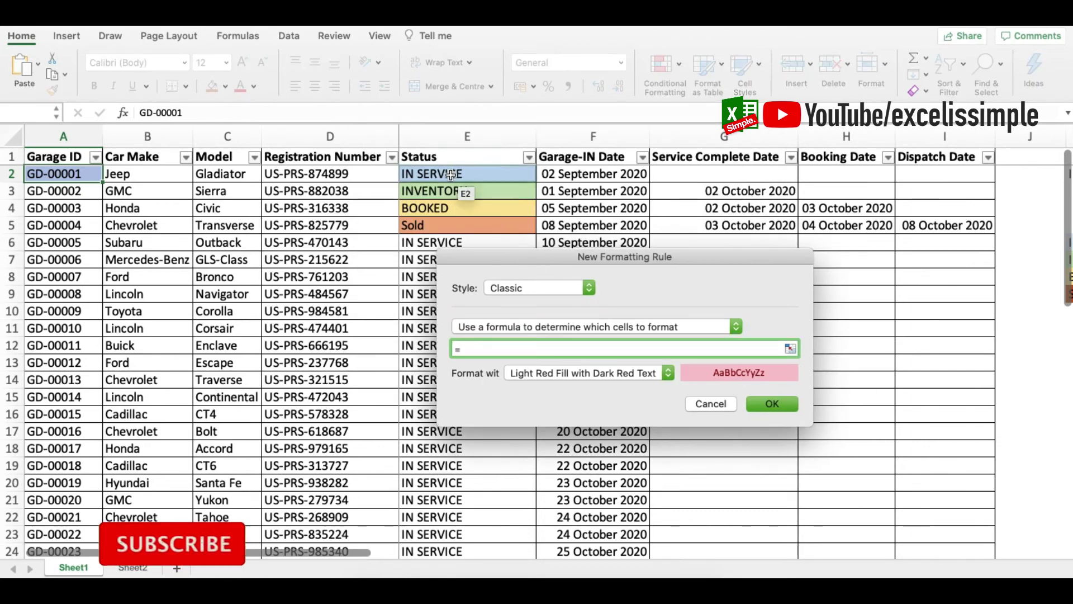
pyautogui.click(451, 175)
pyautogui.write('="')
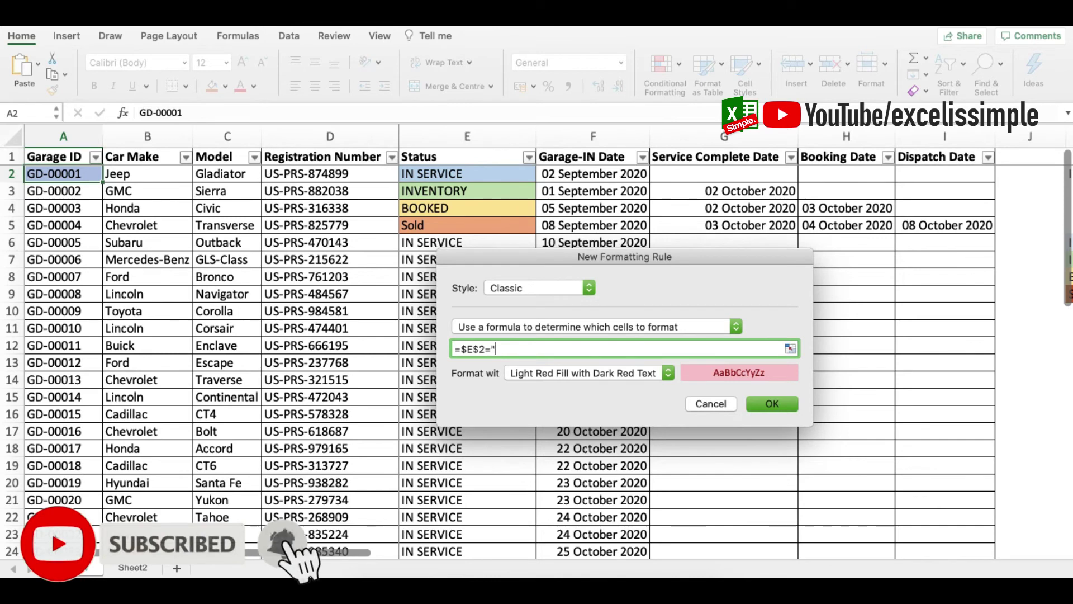
pyautogui.write('INVENTORY"')
# Give the INVENTORY rule a custom light green background fill, unlock its row reference to $E2 and save it
pyautogui.click(565, 367)
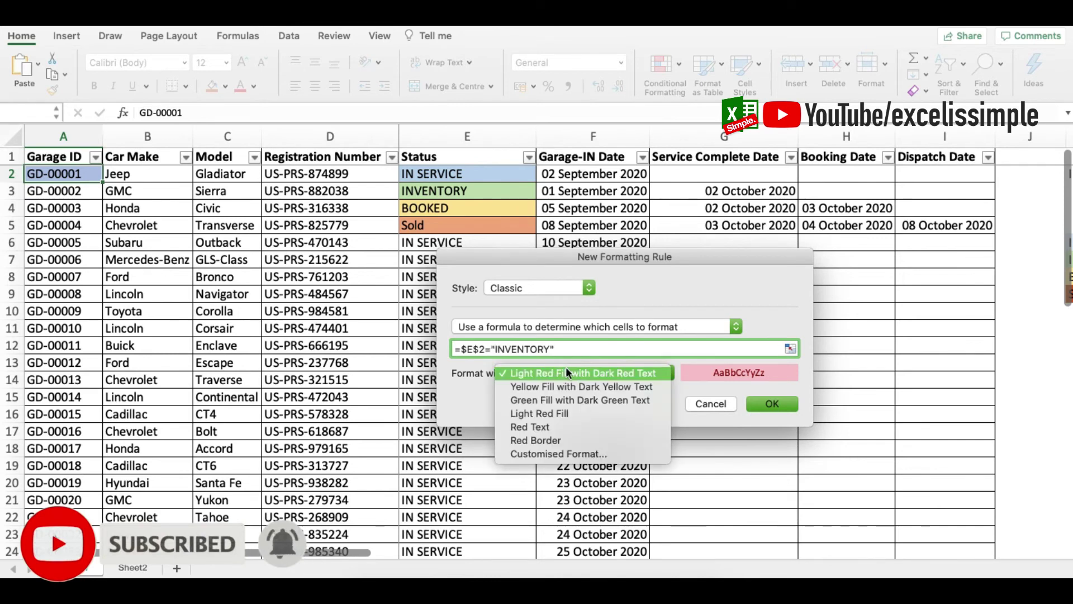
pyautogui.click(553, 450)
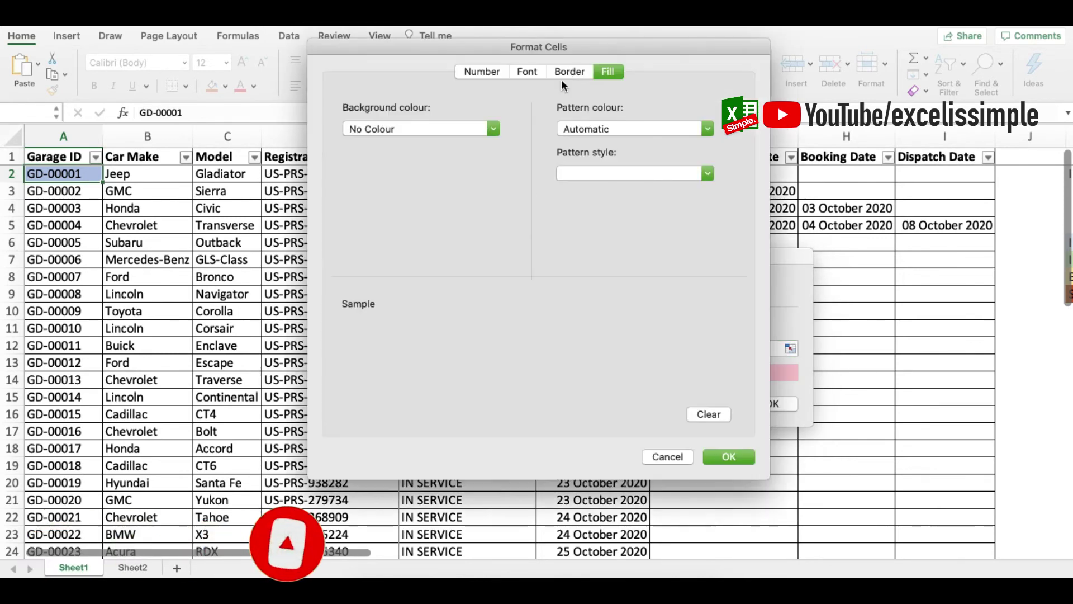
pyautogui.click(642, 158)
pyautogui.click(698, 251)
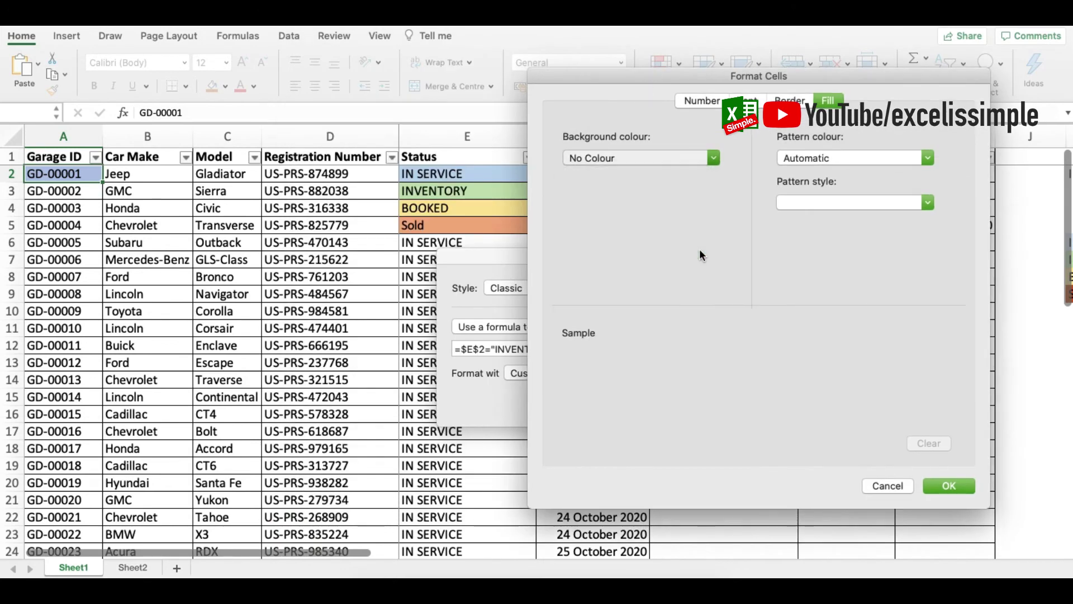
pyautogui.press('Return')
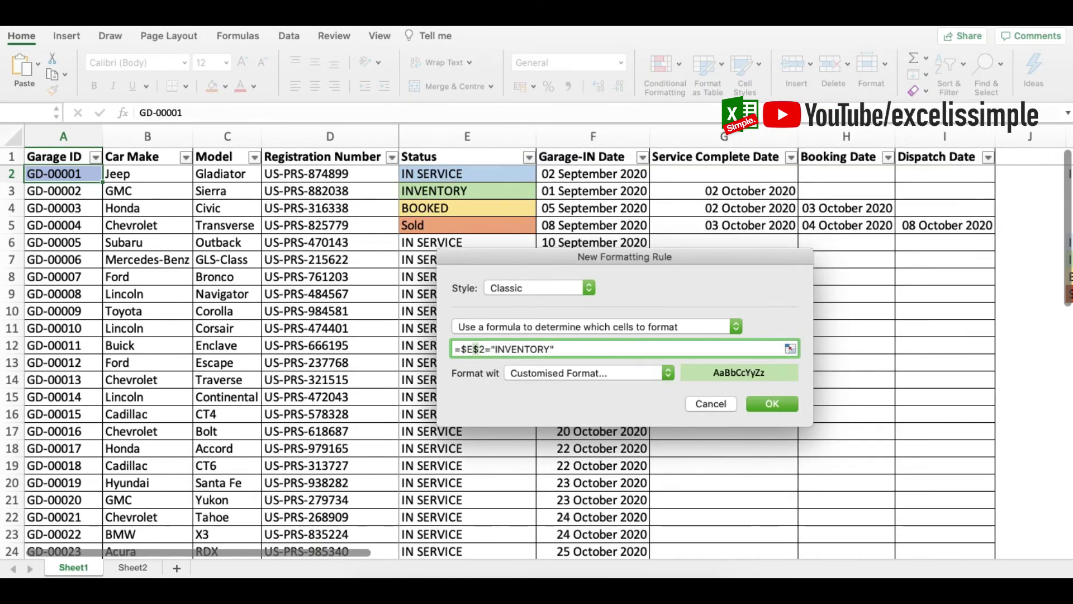
pyautogui.press('BackSpace')
pyautogui.click(775, 404)
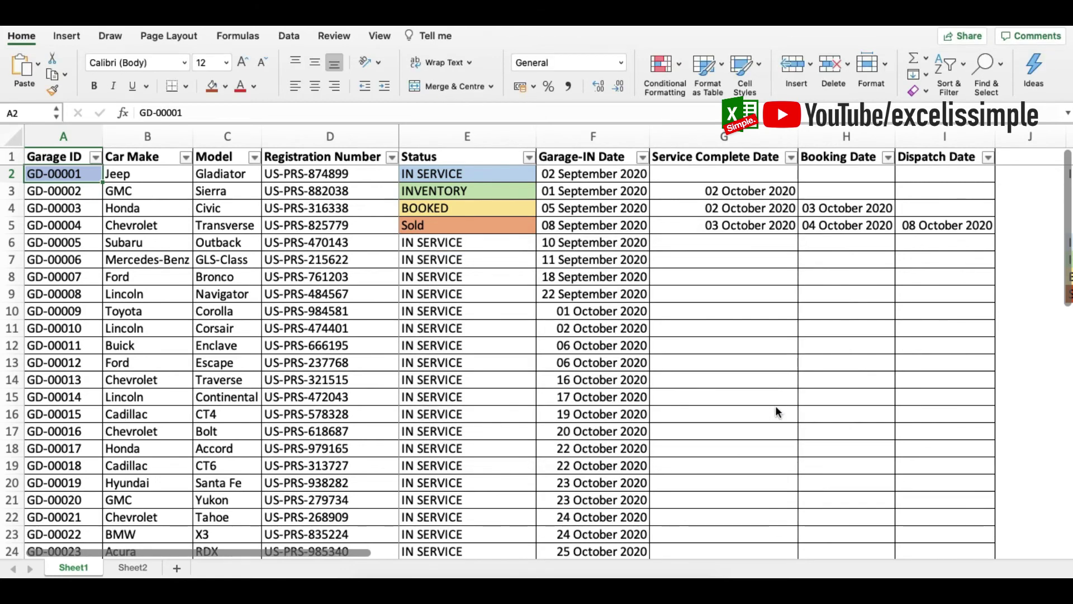
# Start a third Classic conditional formatting rule on A2 that is determined by a formula
pyautogui.click(662, 65)
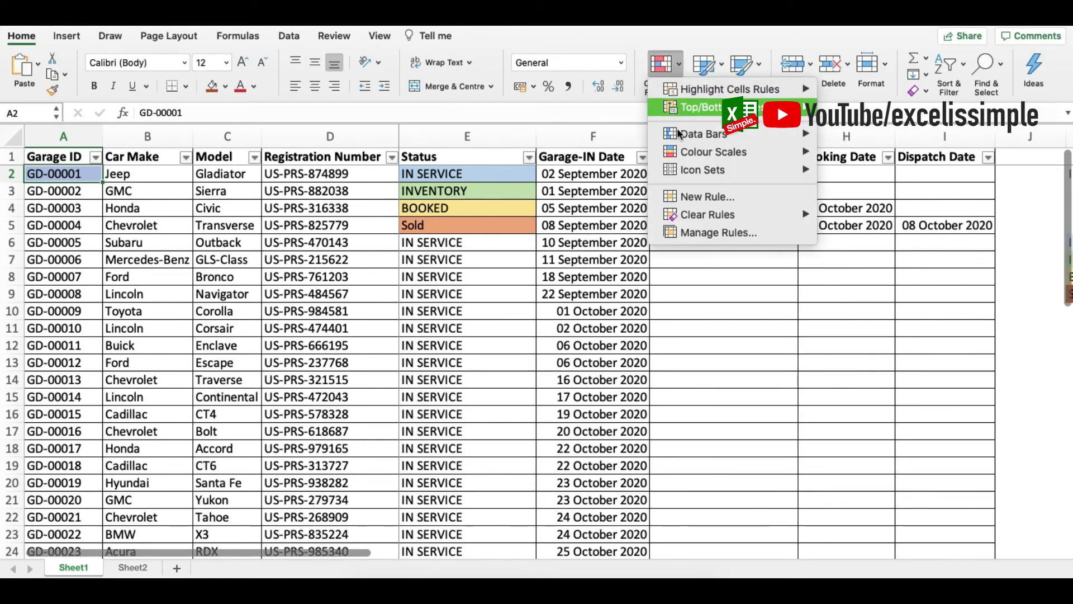
pyautogui.click(696, 199)
pyautogui.click(475, 140)
pyautogui.click(463, 196)
pyautogui.click(464, 178)
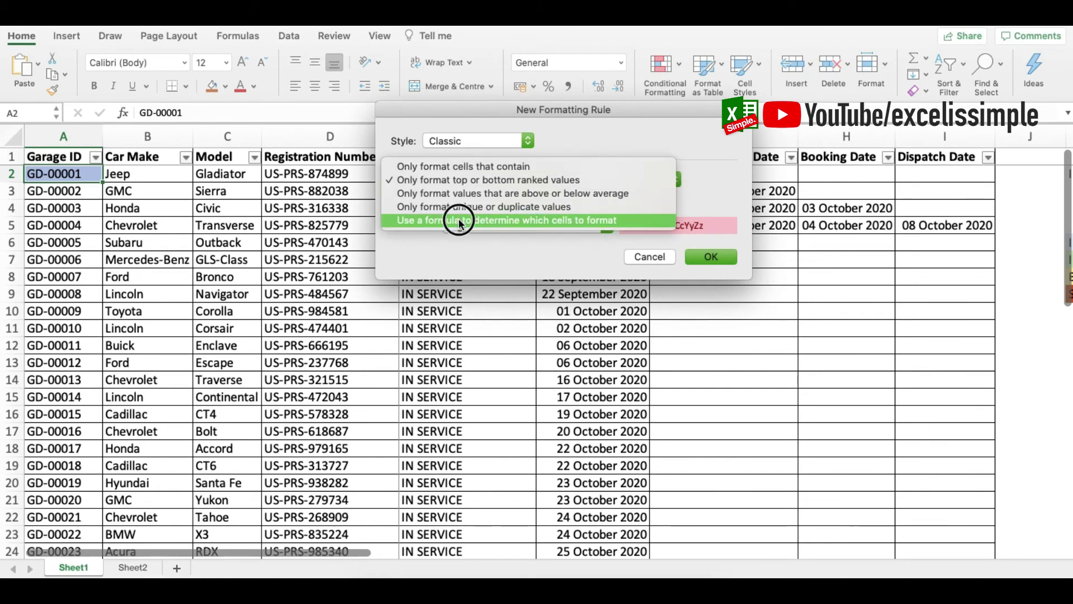
pyautogui.click(455, 222)
# Enter =$E2="BOOKED" as the third rule's formula, with only the column locked
pyautogui.moveTo(467, 108); pyautogui.dragTo(526, 310)
pyautogui.write('=')
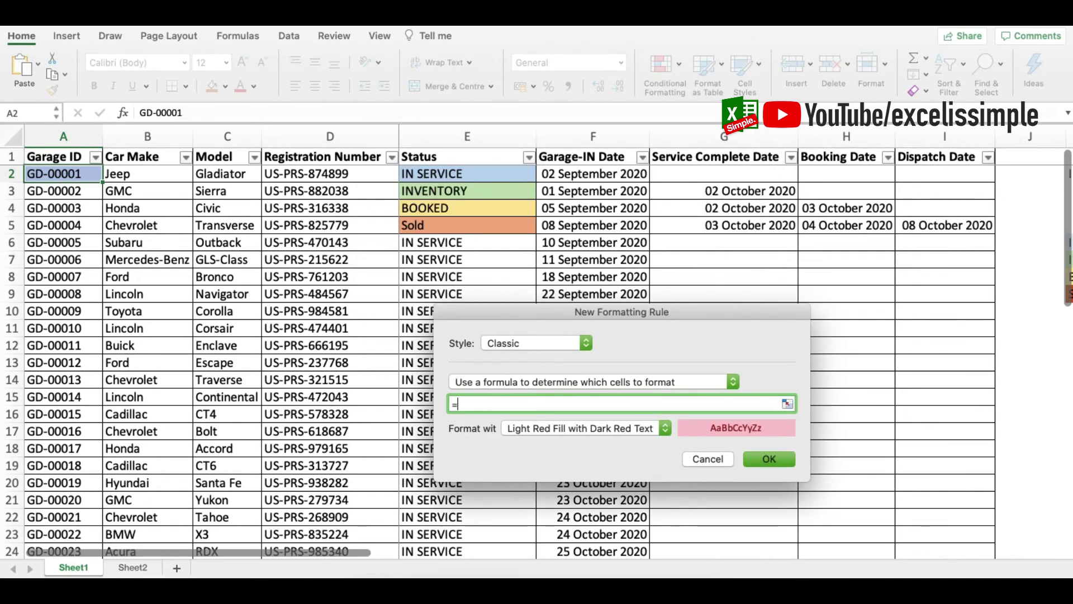
pyautogui.click(470, 169)
pyautogui.write('="BOOKED"')
pyautogui.click(473, 404)
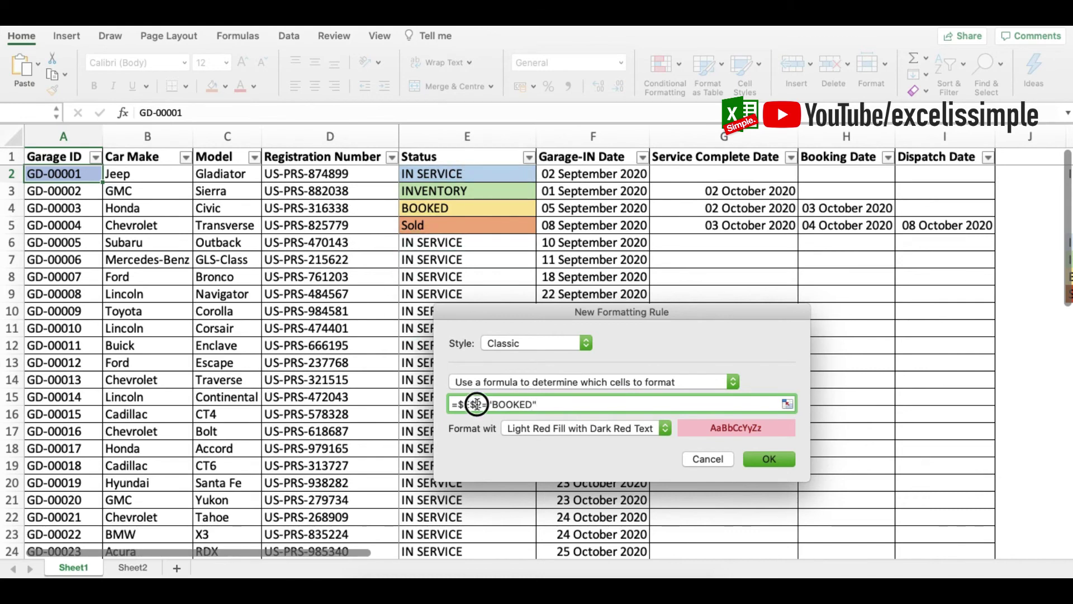
pyautogui.press('BackSpace')
# Give the BOOKED formula rule on A2 a custom light yellow background fill and save it
pyautogui.click(558, 428)
pyautogui.click(552, 508)
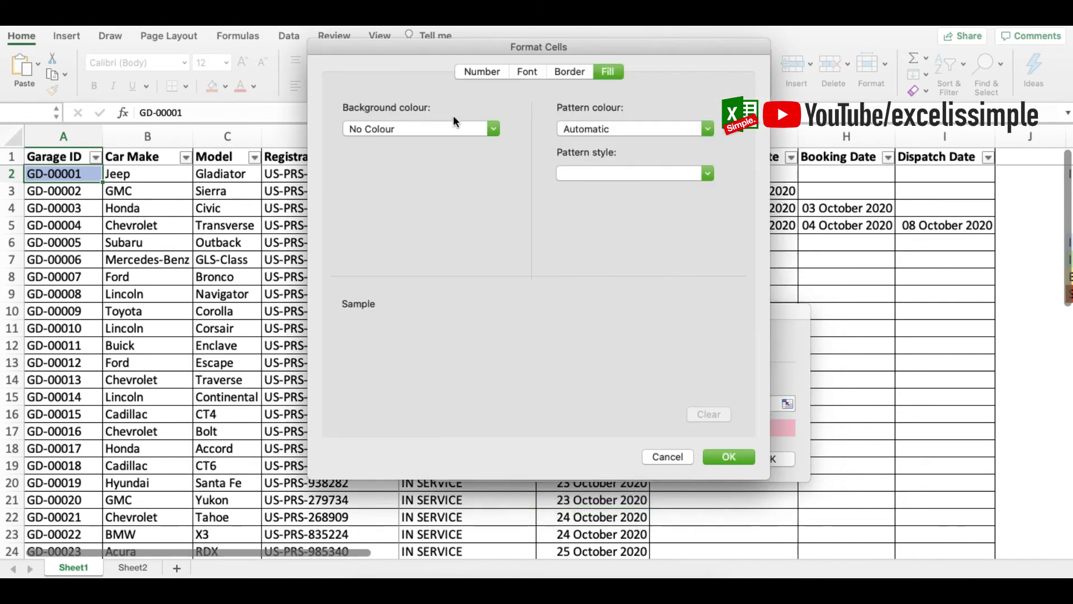
pyautogui.moveTo(413, 49); pyautogui.dragTo(628, 40)
pyautogui.click(659, 121)
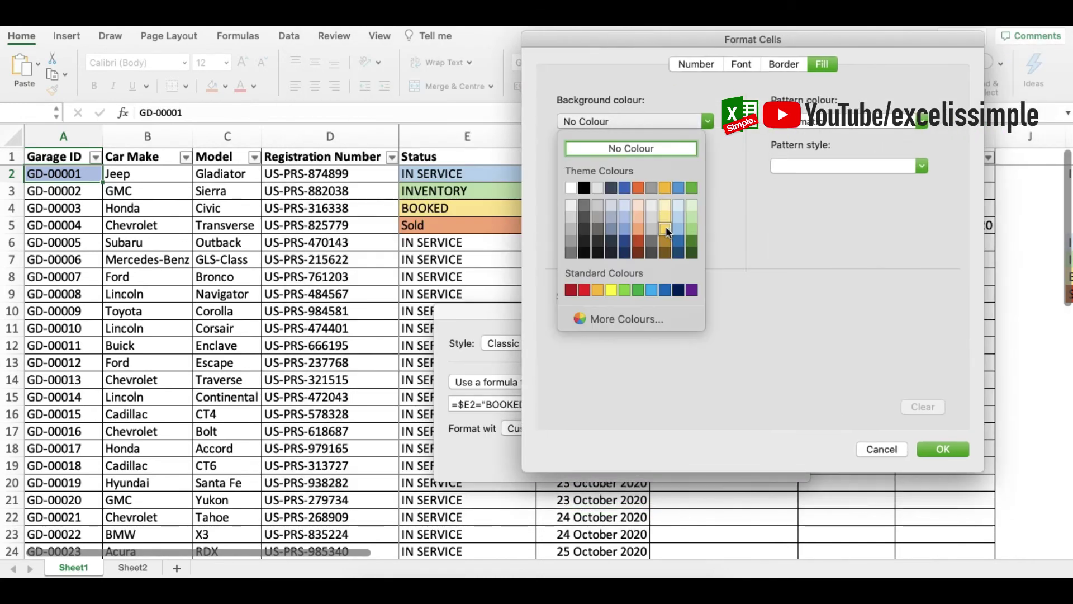
pyautogui.click(666, 227)
pyautogui.click(938, 452)
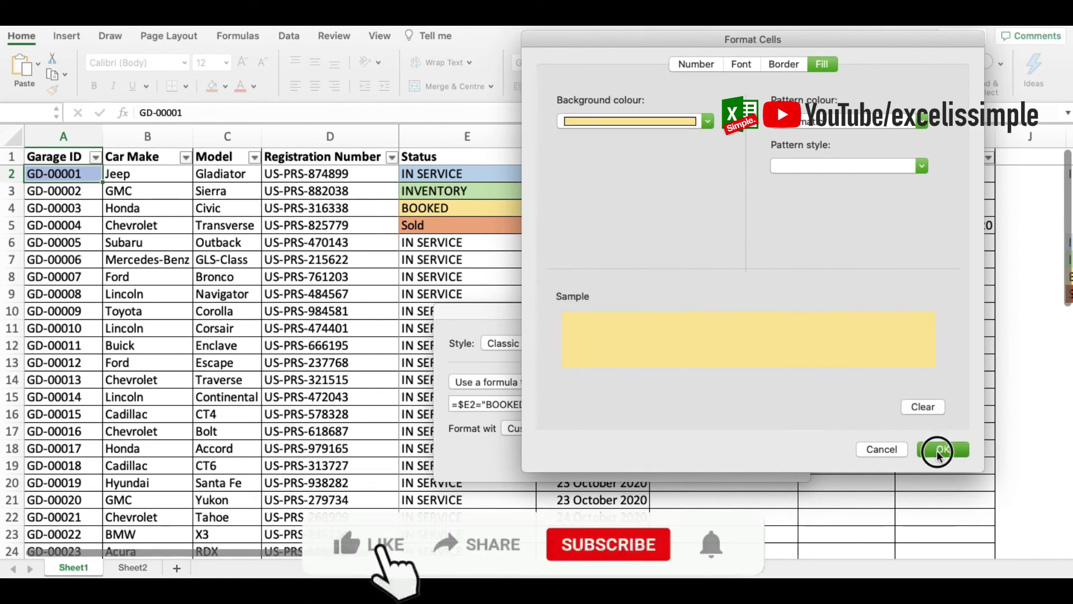
pyautogui.click(763, 455)
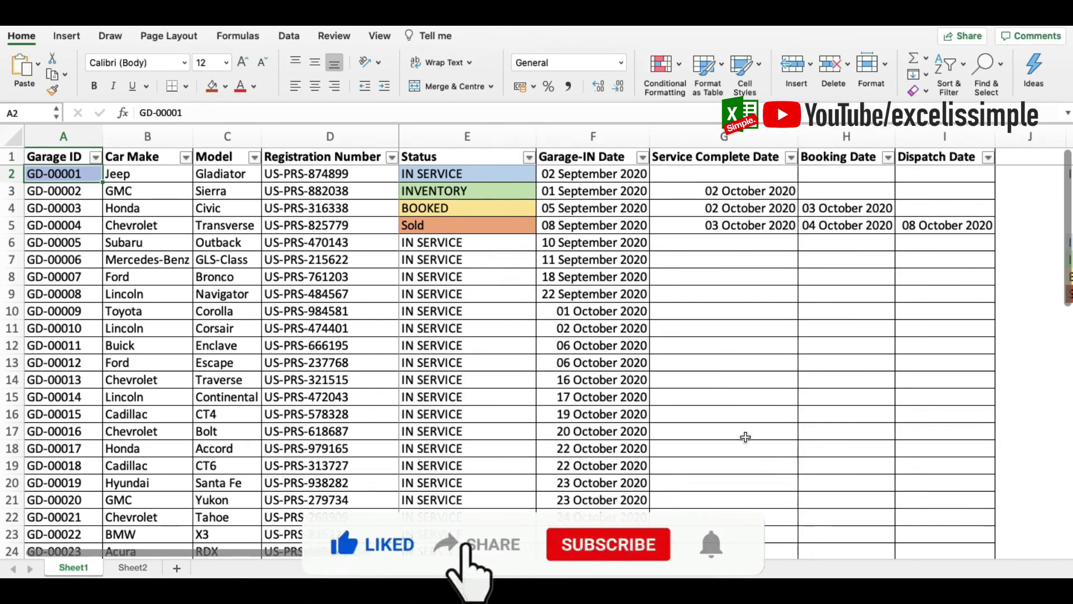
# Start a fourth Classic conditional formatting rule on A2 that uses a formula to determine which cells to format
pyautogui.click(667, 71)
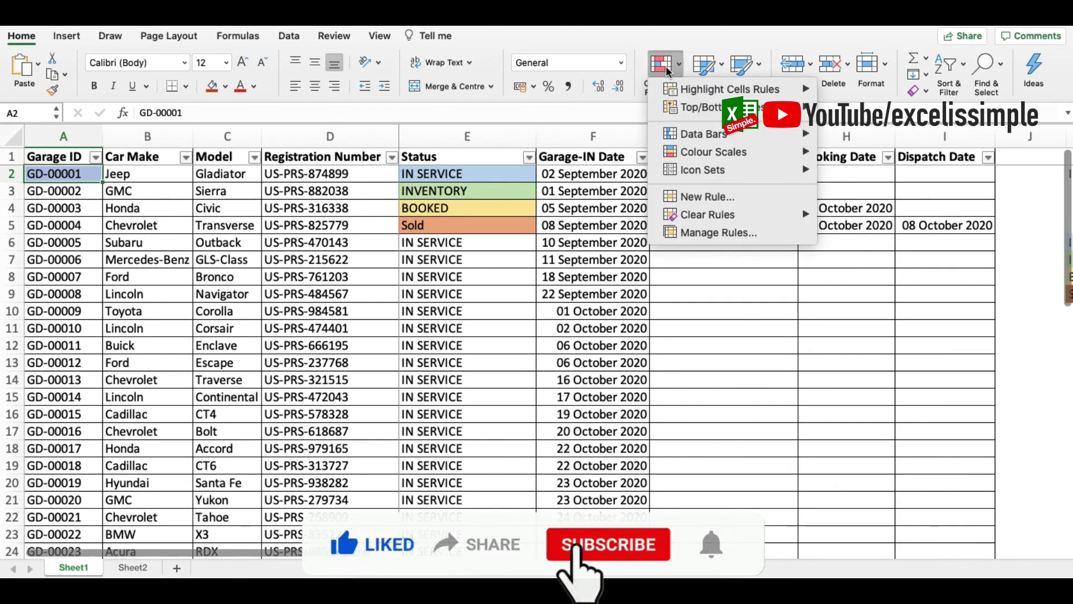
pyautogui.click(707, 196)
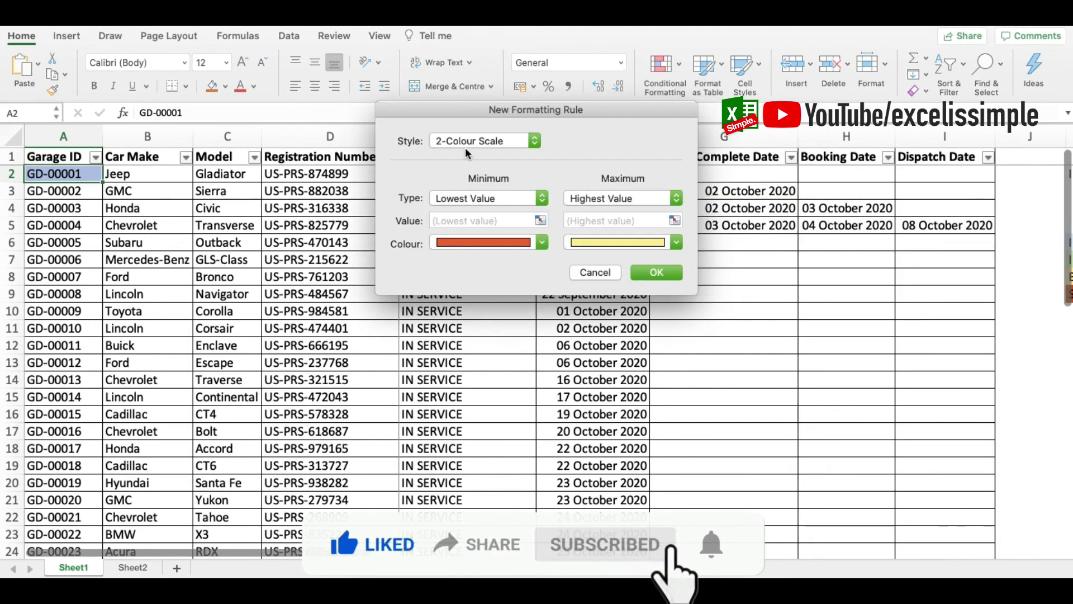
pyautogui.click(475, 141)
pyautogui.click(479, 199)
pyautogui.click(515, 175)
pyautogui.click(503, 220)
pyautogui.moveTo(515, 111); pyautogui.dragTo(683, 286)
# Enter =$E2="Sold" as the fourth rule's formula, with only the column locked
pyautogui.click(609, 373)
pyautogui.write('=')
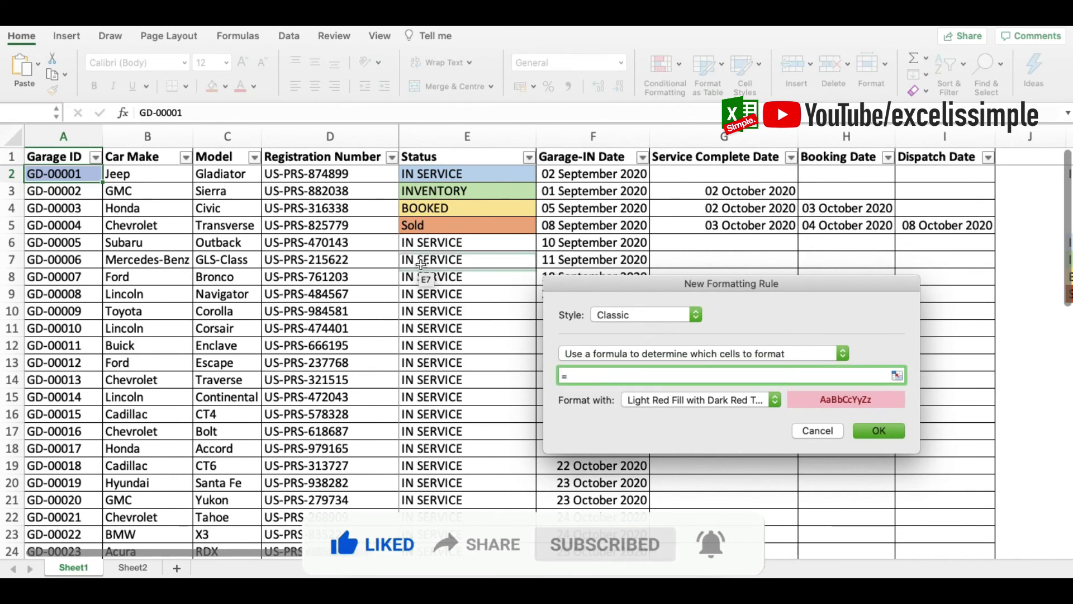
pyautogui.click(443, 174)
pyautogui.write('=')
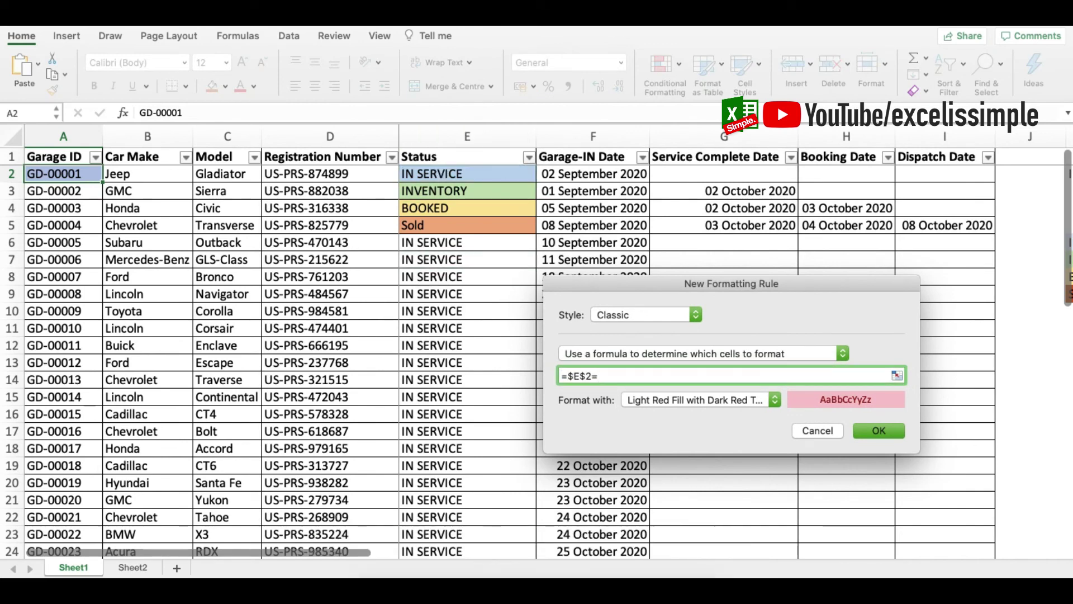
pyautogui.write('"Sold"')
pyautogui.click(578, 375)
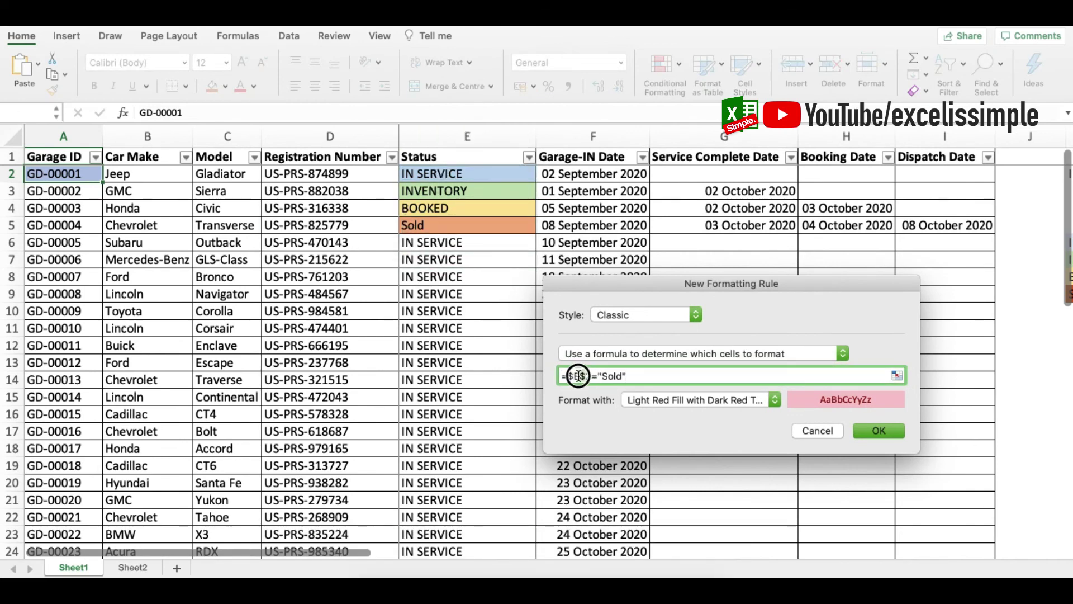
pyautogui.press('Delete')
# Give the Sold formula rule on A2 a custom light orange background fill and save it
pyautogui.click(702, 399)
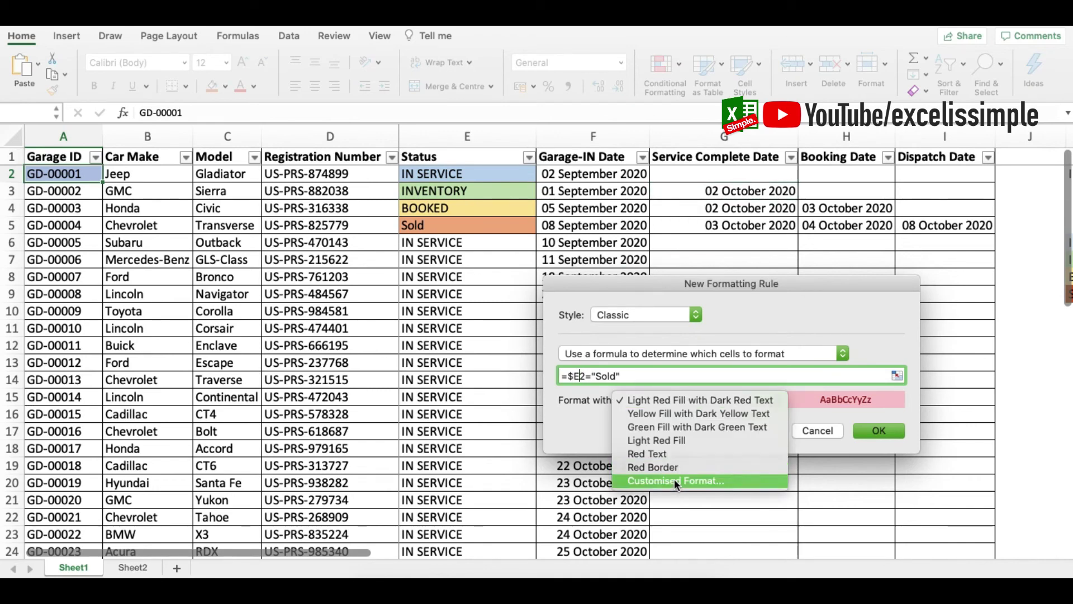
pyautogui.click(674, 479)
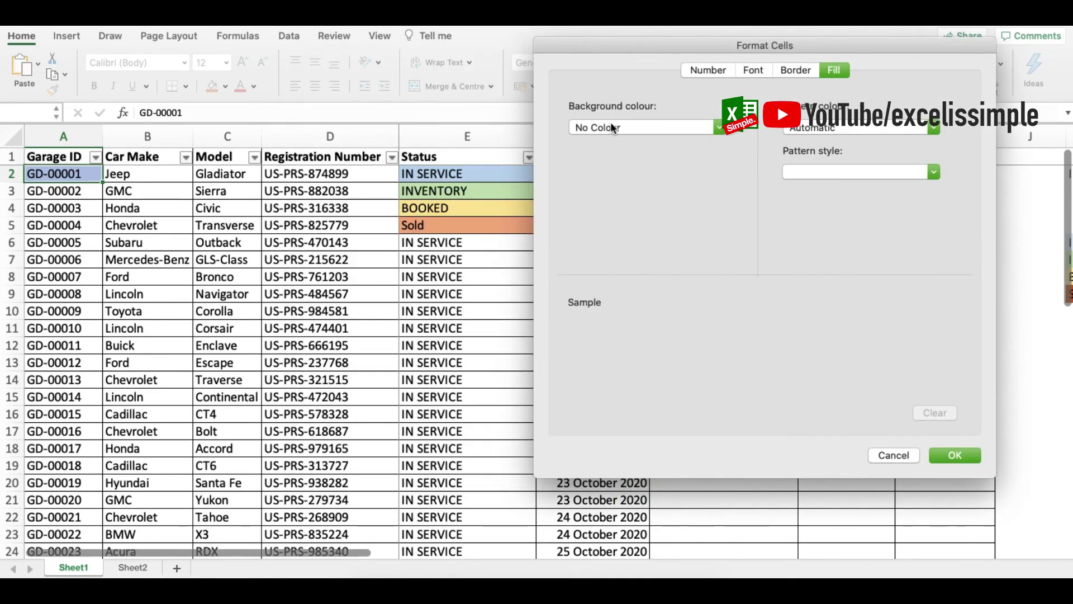
pyautogui.click(610, 126)
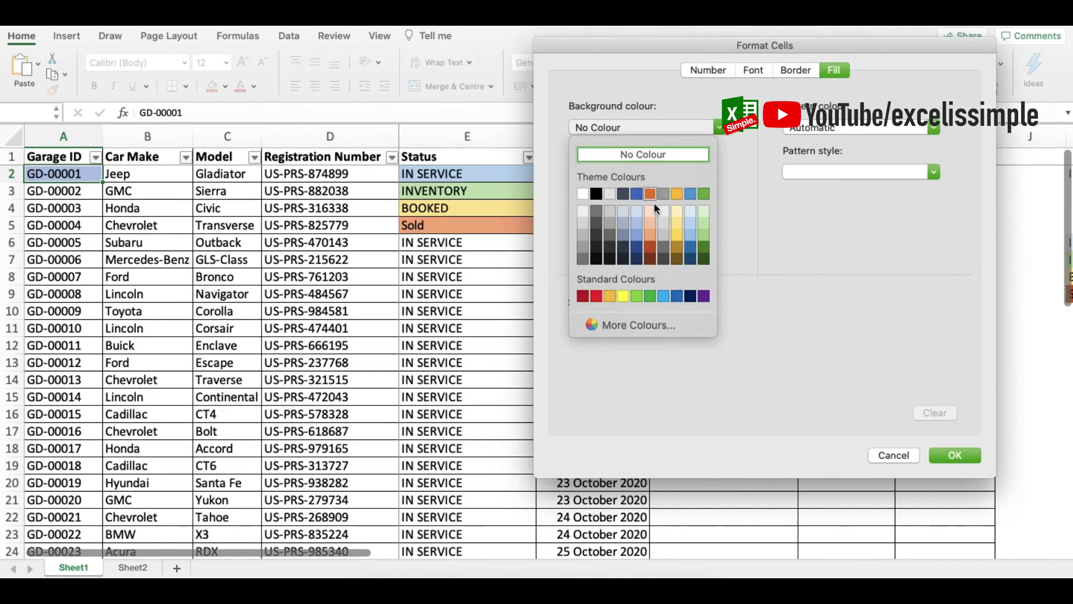
pyautogui.click(649, 234)
pyautogui.press('Return')
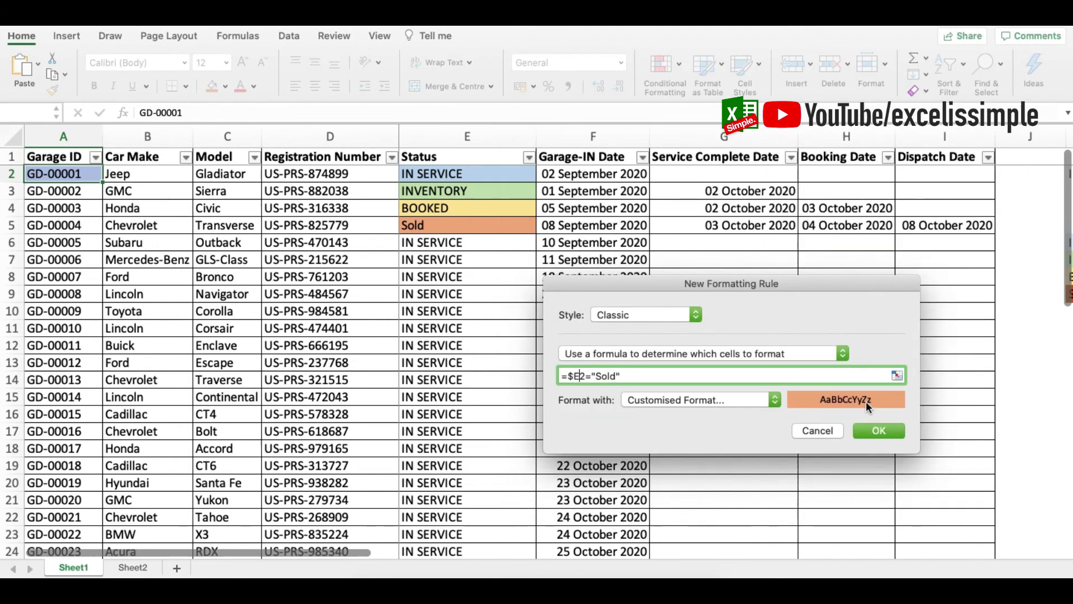
pyautogui.click(877, 430)
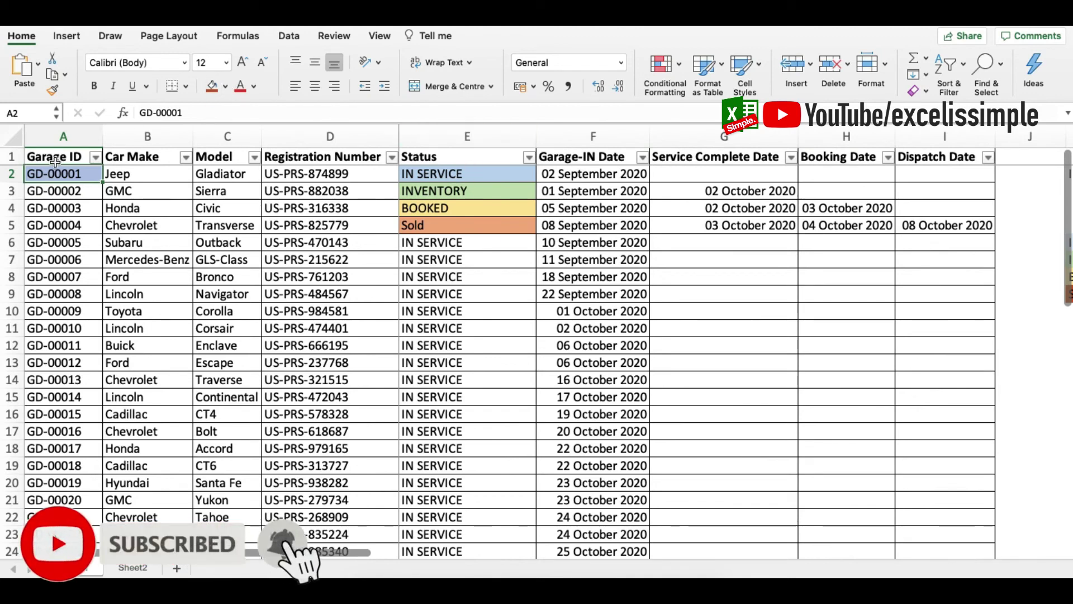
# Copy A2's formatting to B2:D2 and F2:I2, leaving out the Status cell
pyautogui.click(53, 90)
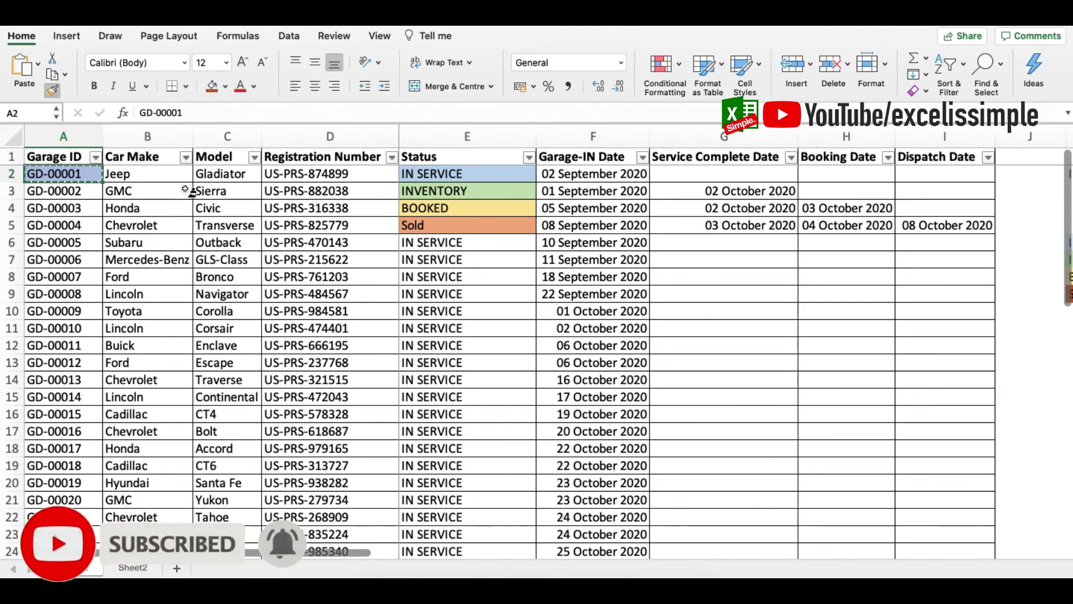
pyautogui.moveTo(168, 174); pyautogui.dragTo(337, 175)
pyautogui.click(62, 173)
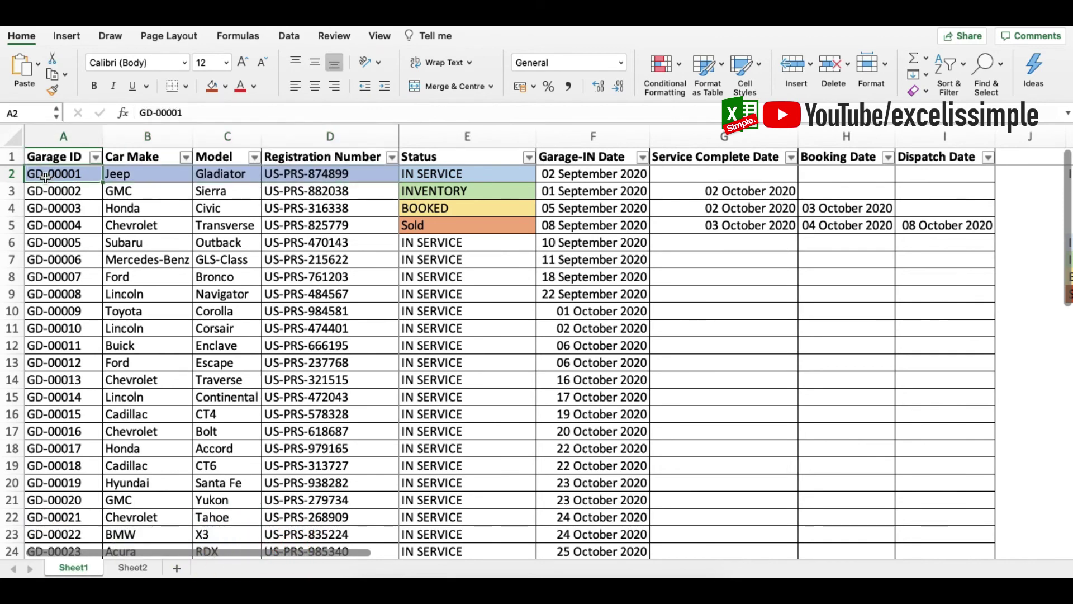
pyautogui.click(54, 90)
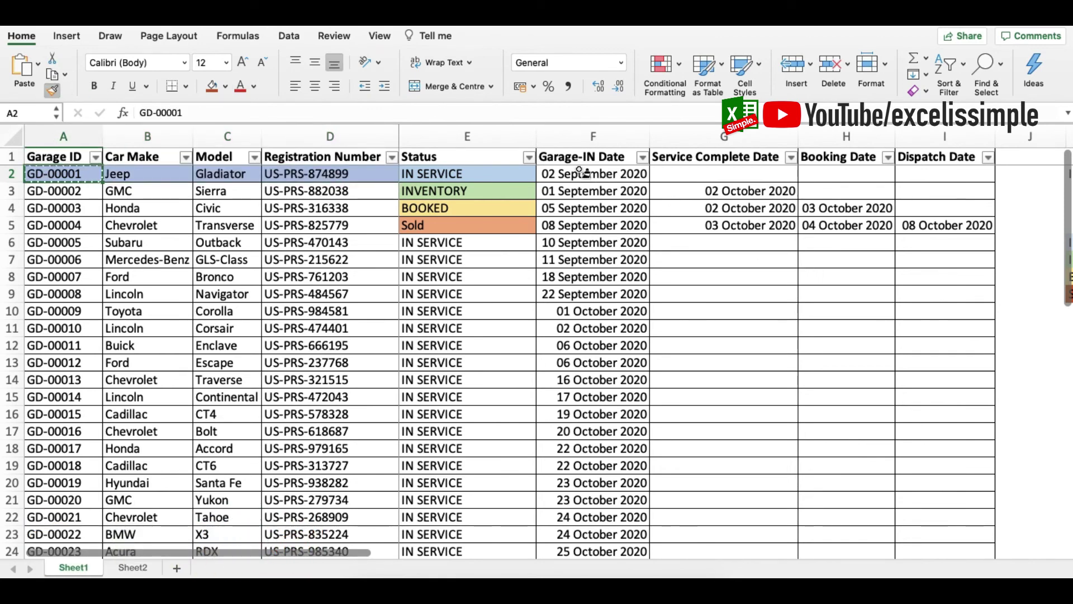
pyautogui.moveTo(575, 174); pyautogui.dragTo(978, 168)
pyautogui.click(620, 175)
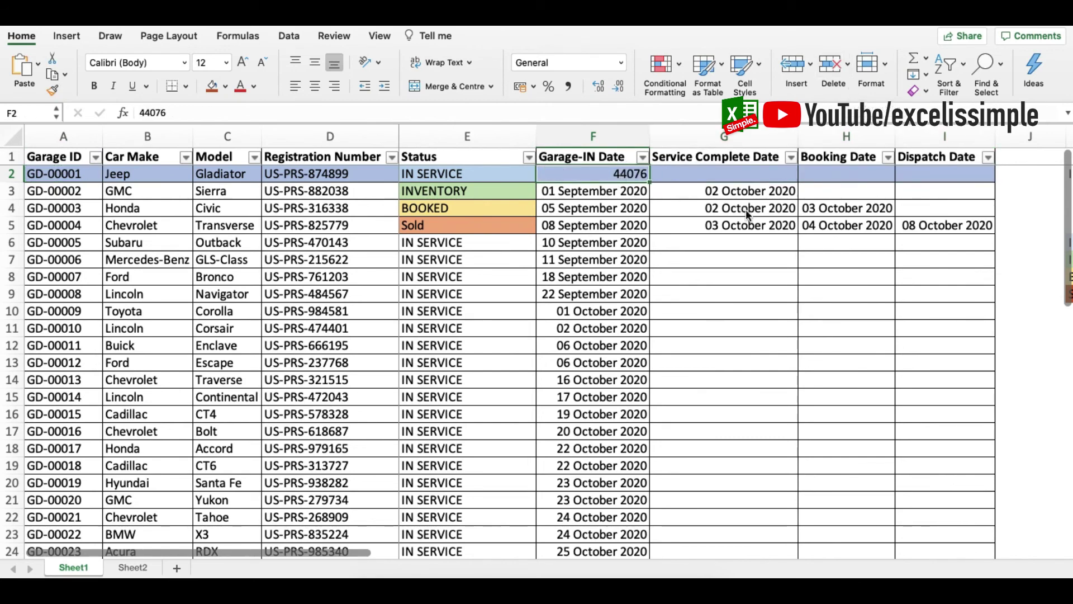
pyautogui.press('super+1')
pyautogui.click(354, 169)
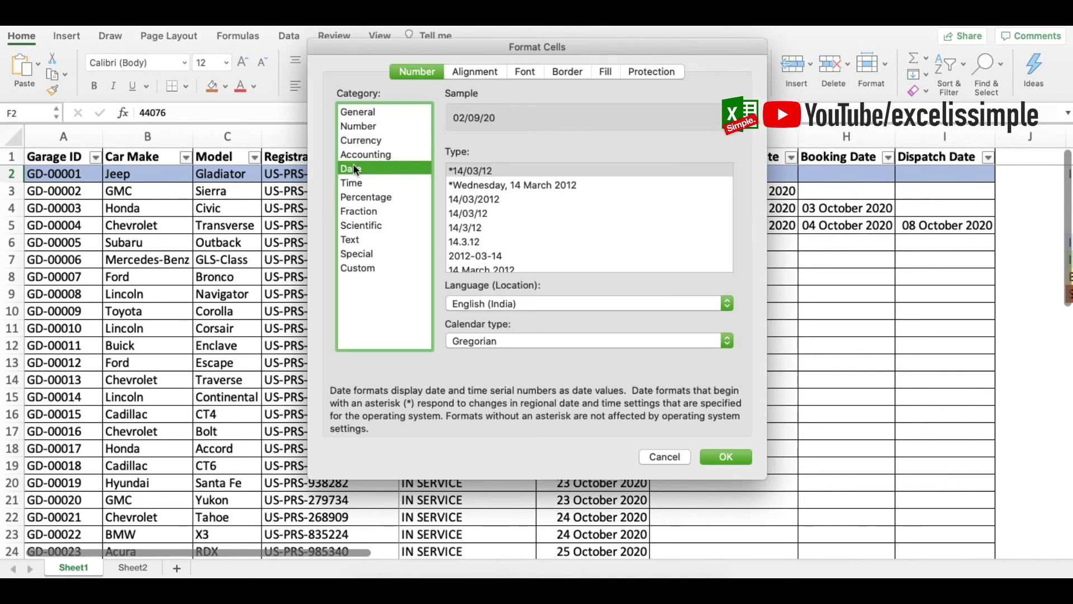
pyautogui.press('Escape')
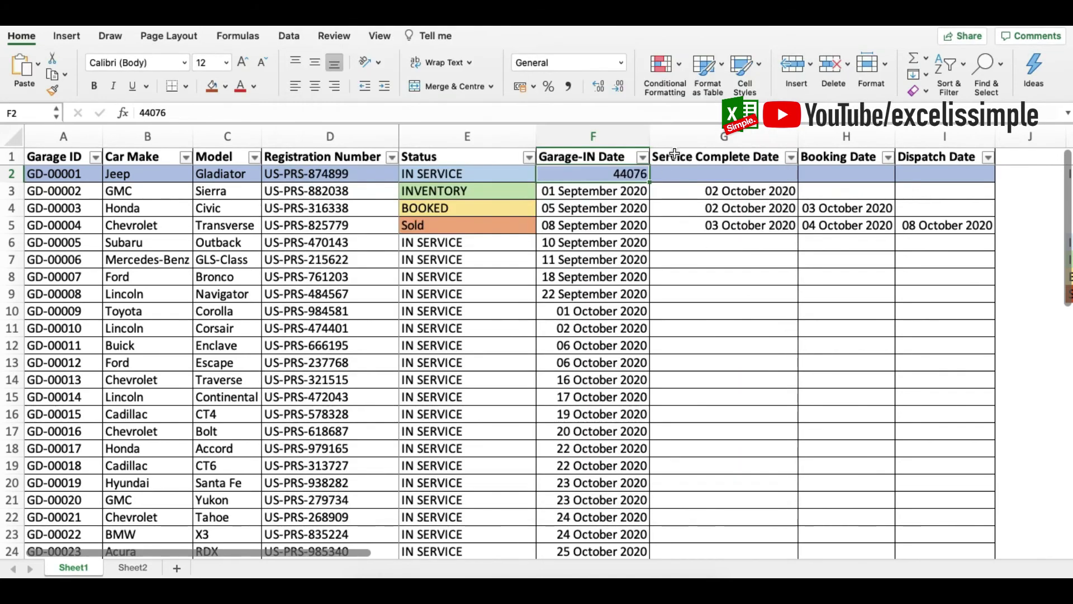
# Format F2:I2 as dates of the "14 March 2012" type
pyautogui.hotkey('shift', 'Right')
pyautogui.hotkey('shift', 'Right')
pyautogui.hotkey('shift', 'Right')
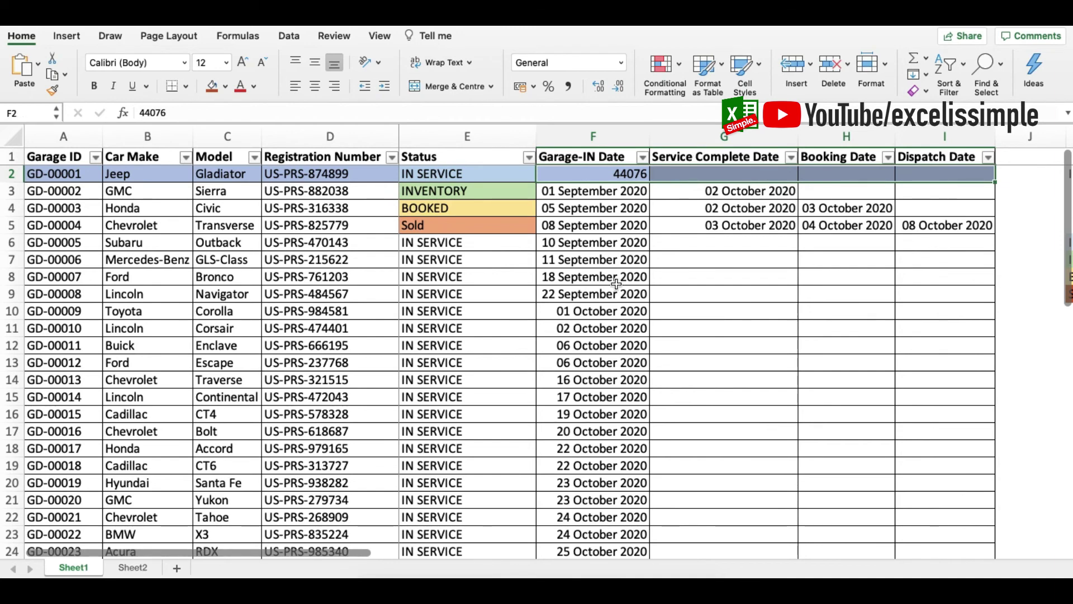
pyautogui.hotkey('ctrl', '1')
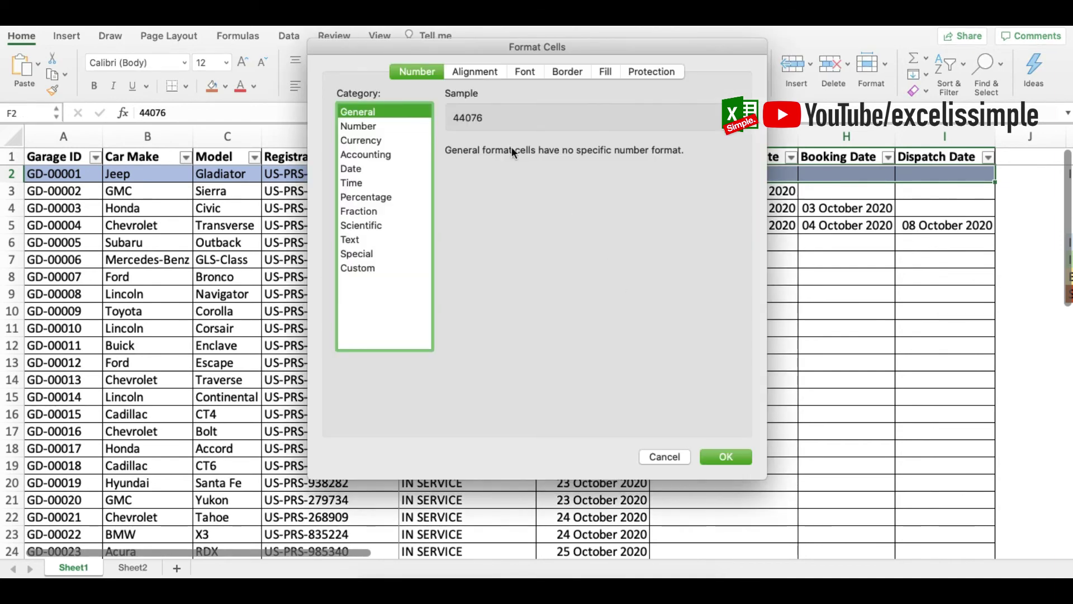
pyautogui.click(352, 169)
pyautogui.click(478, 268)
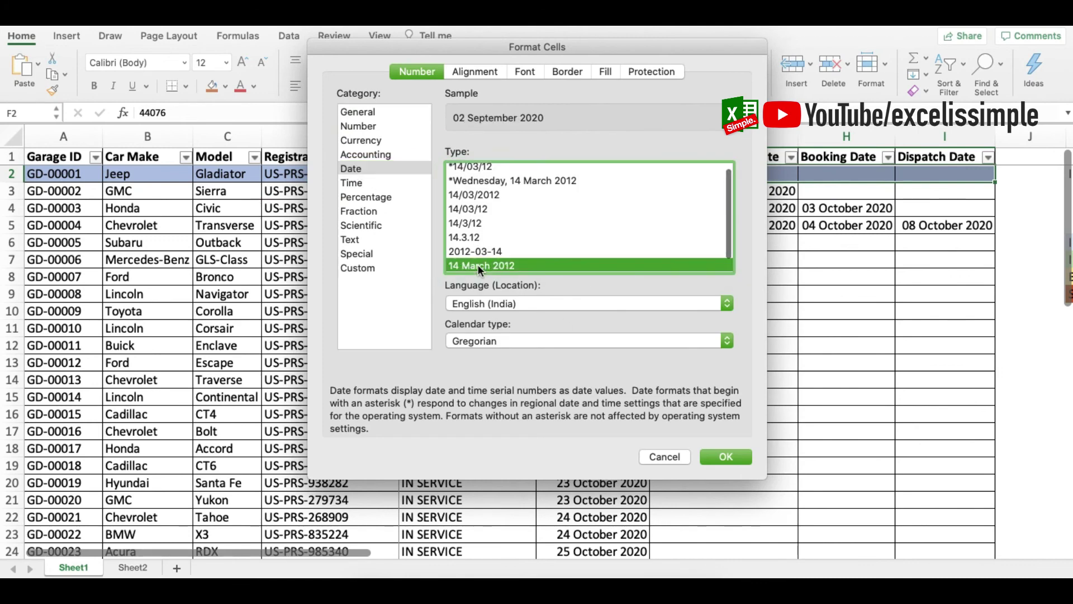
pyautogui.click(715, 453)
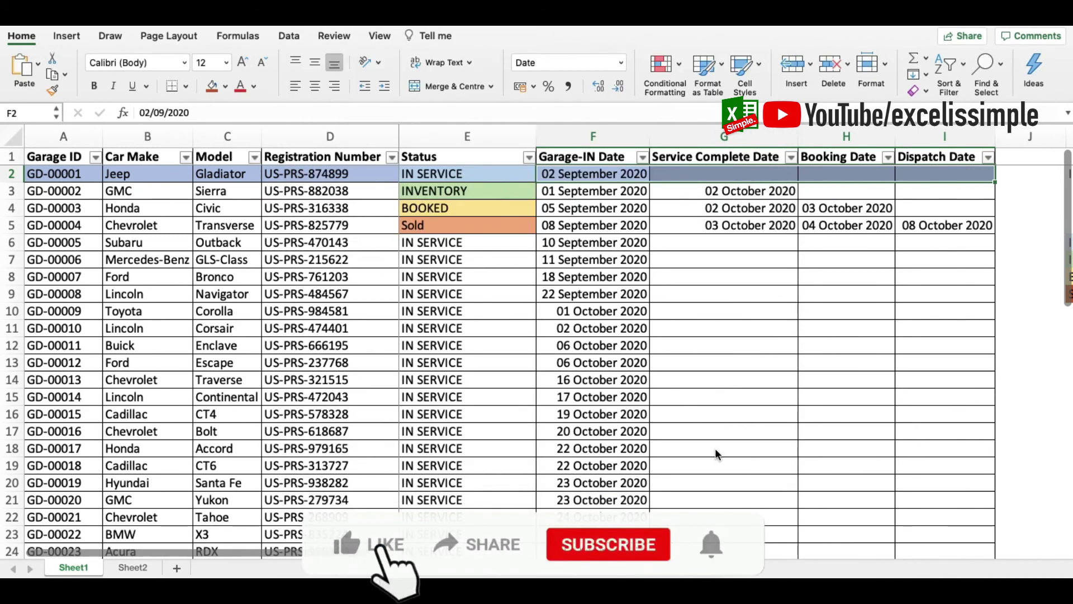
pyautogui.click(471, 282)
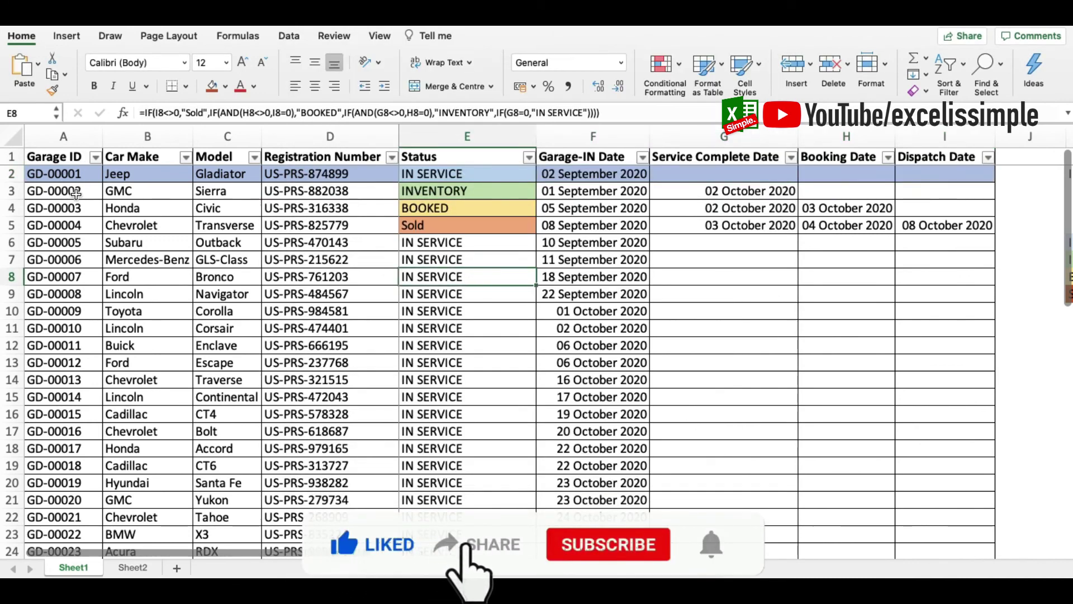
# Copy the formatting of A2:I2 to all remaining vehicle rows, A3:I38
pyautogui.click(52, 170)
pyautogui.moveTo(52, 169)
pyautogui.mouseDown()
pyautogui.moveTo(814, 210)
pyautogui.moveTo(894, 178)
pyautogui.moveTo(944, 174)
pyautogui.mouseUp()
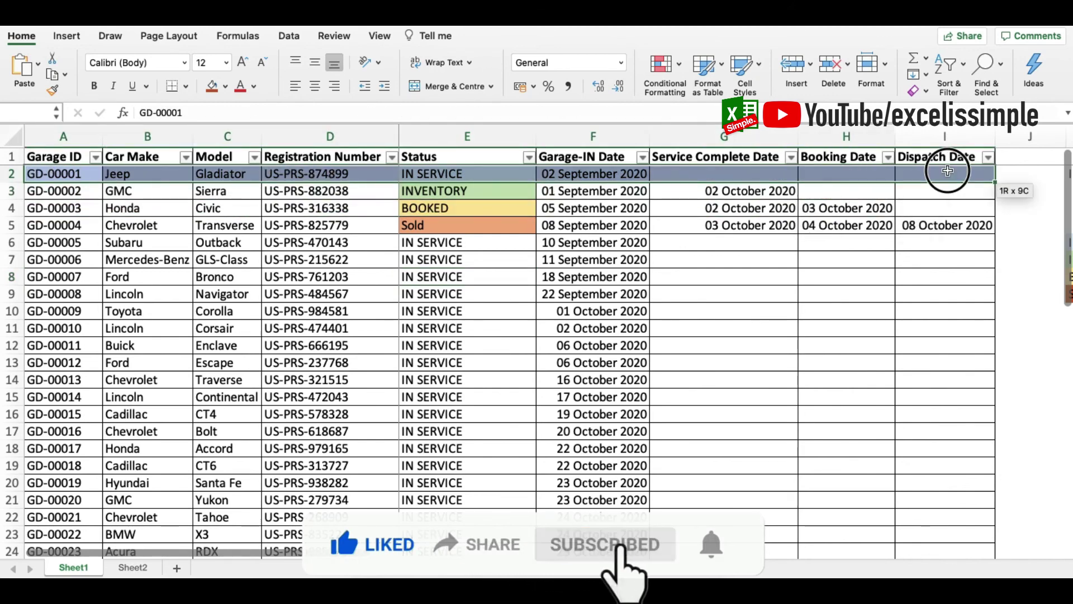
pyautogui.click(51, 89)
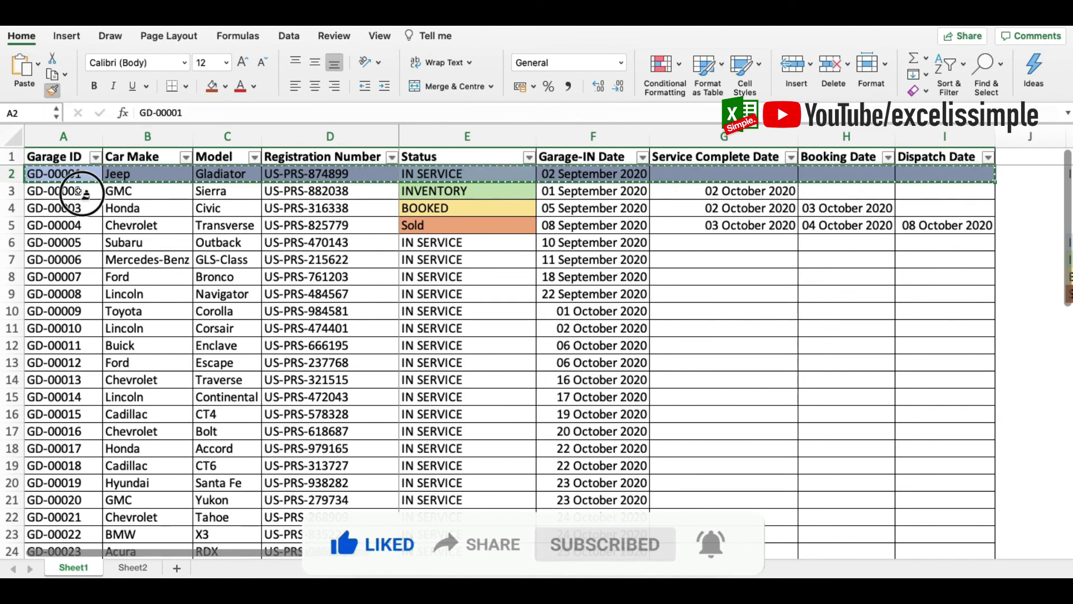
pyautogui.moveTo(78, 191)
pyautogui.mouseDown()
pyautogui.moveTo(661, 244)
pyautogui.moveTo(1035, 312)
pyautogui.moveTo(1034, 501)
pyautogui.moveTo(1000, 551)
pyautogui.moveTo(954, 463)
pyautogui.moveTo(951, 484)
pyautogui.mouseUp()
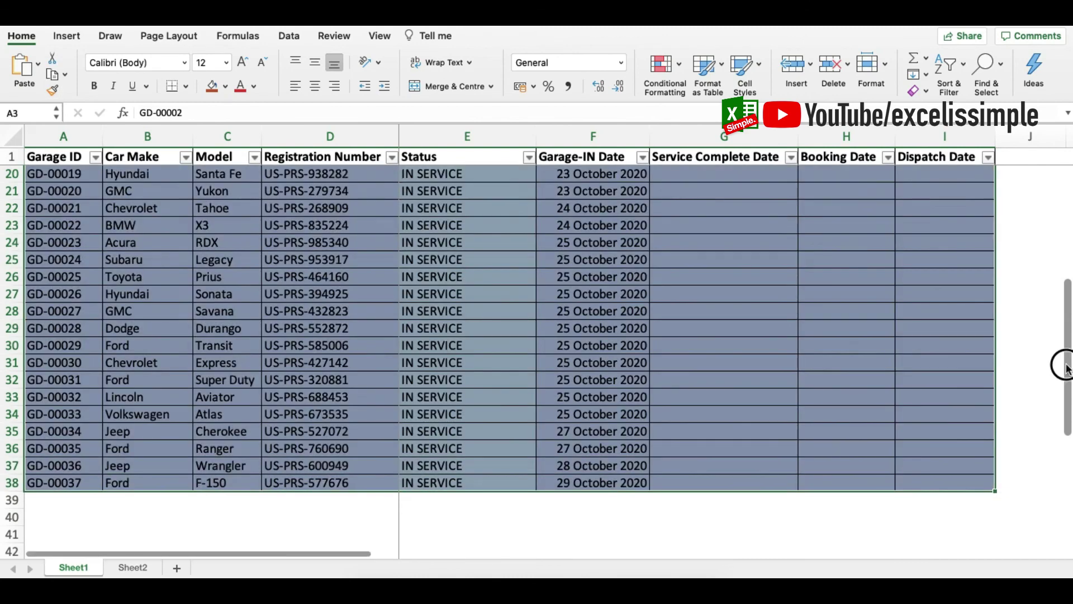
pyautogui.moveTo(1063, 364); pyautogui.dragTo(1066, 168)
pyautogui.click(450, 317)
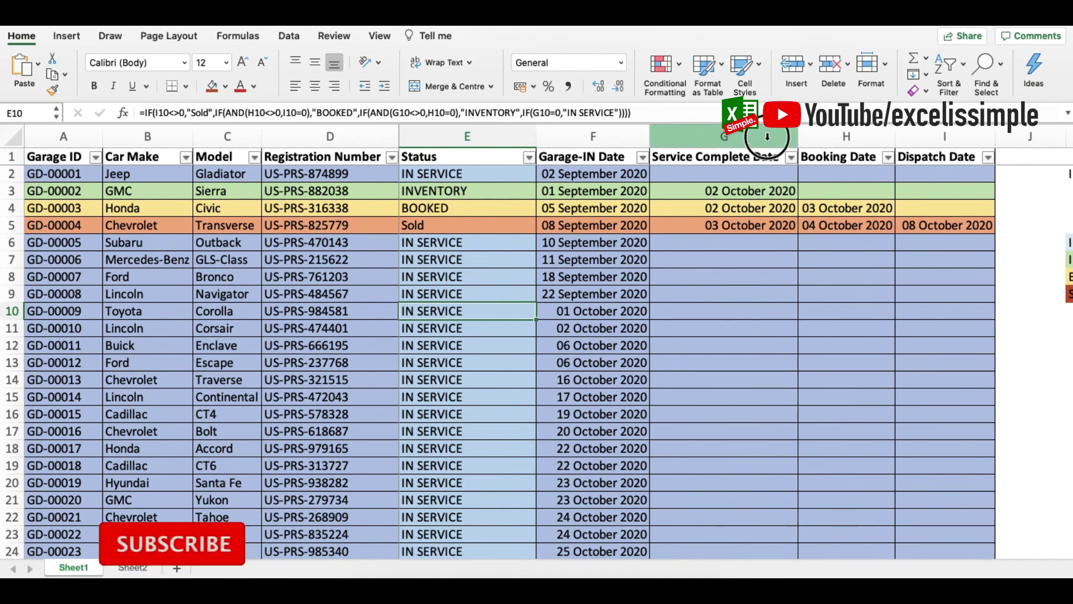
pyautogui.moveTo(724, 136); pyautogui.dragTo(892, 143)
pyautogui.click(467, 136)
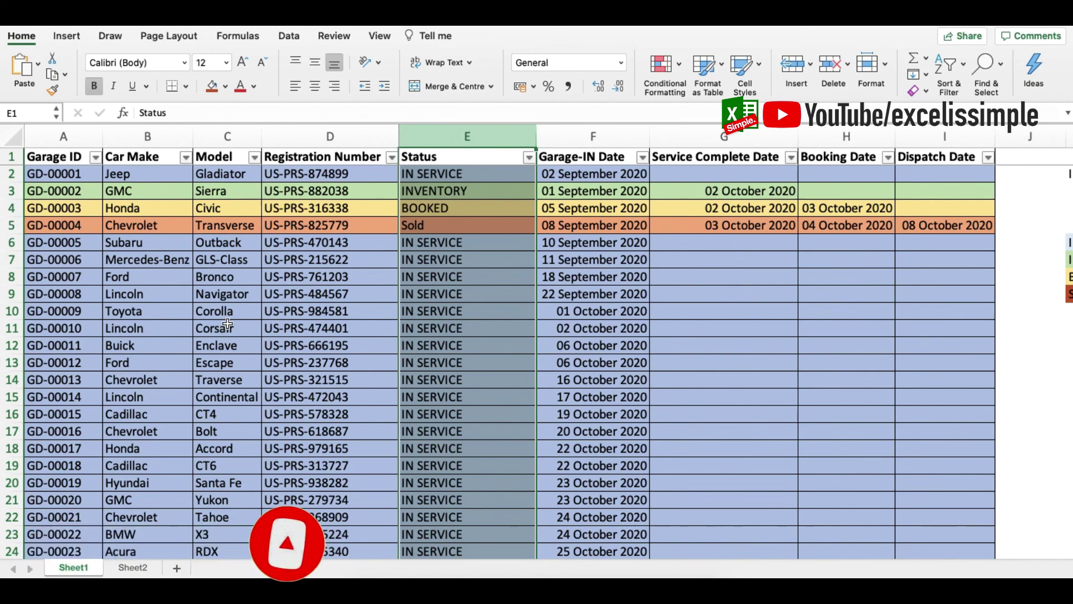
# Enter 10 oct as the Service Complete Date of the Subaru Outback in G6
pyautogui.click(625, 266)
pyautogui.press('Up')
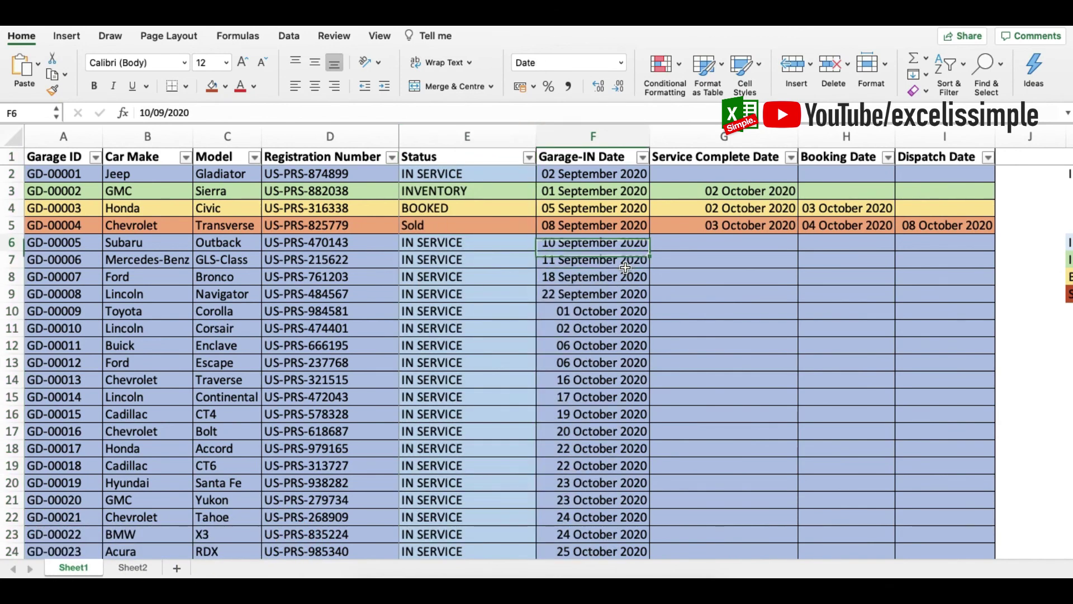
pyautogui.press('Down')
pyautogui.press('Up')
pyautogui.press('Right')
pyautogui.press('Up')
pyautogui.press('Up')
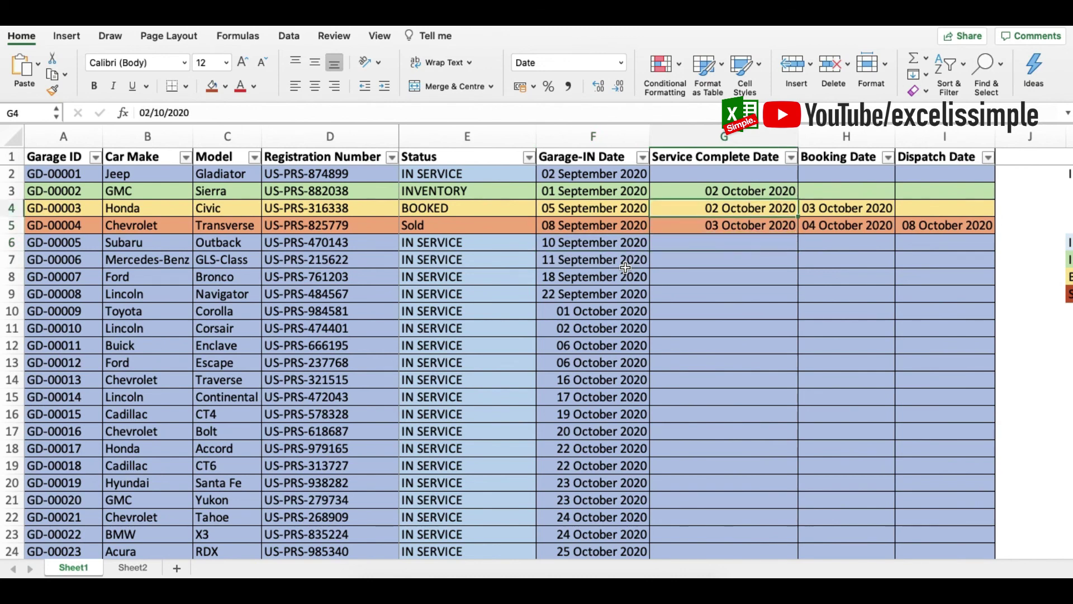
pyautogui.press('Up')
pyautogui.press('Up')
pyautogui.press('Down')
pyautogui.press('Down')
pyautogui.press('Down')
pyautogui.press('Down')
pyautogui.write('10 oct')
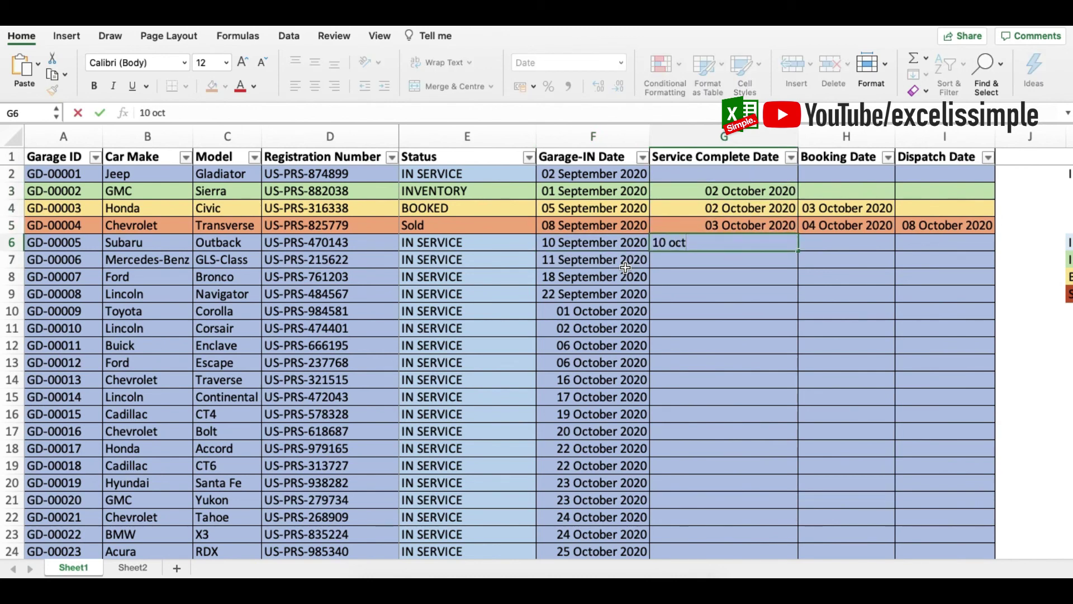
pyautogui.press('Return')
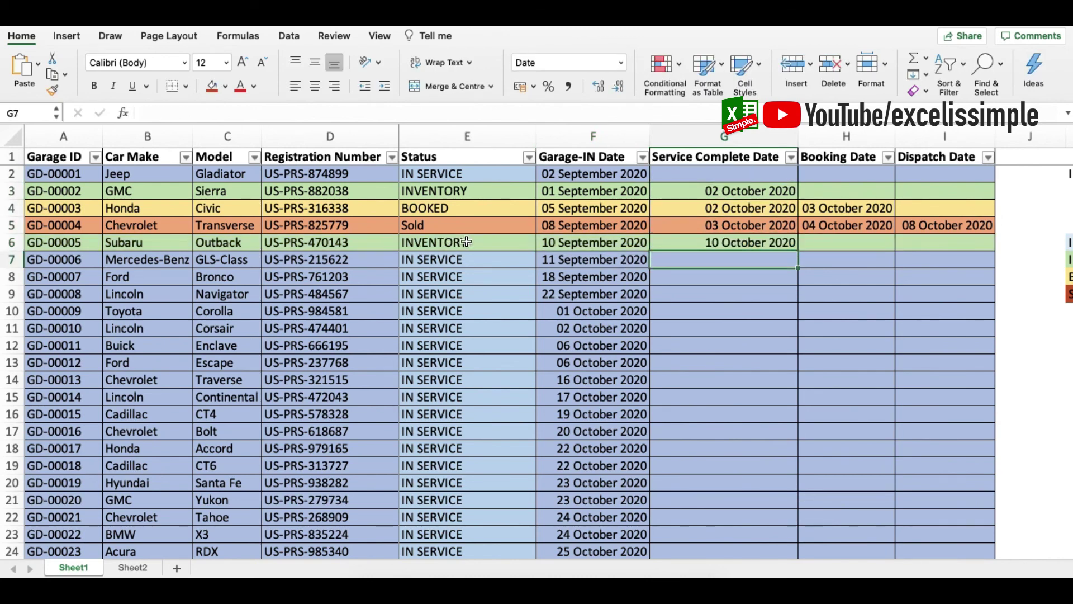
# Enter 12 oct as the Subaru Outback's Booking Date in H6 and 14 oct as its Dispatch Date in I6
pyautogui.click(855, 238)
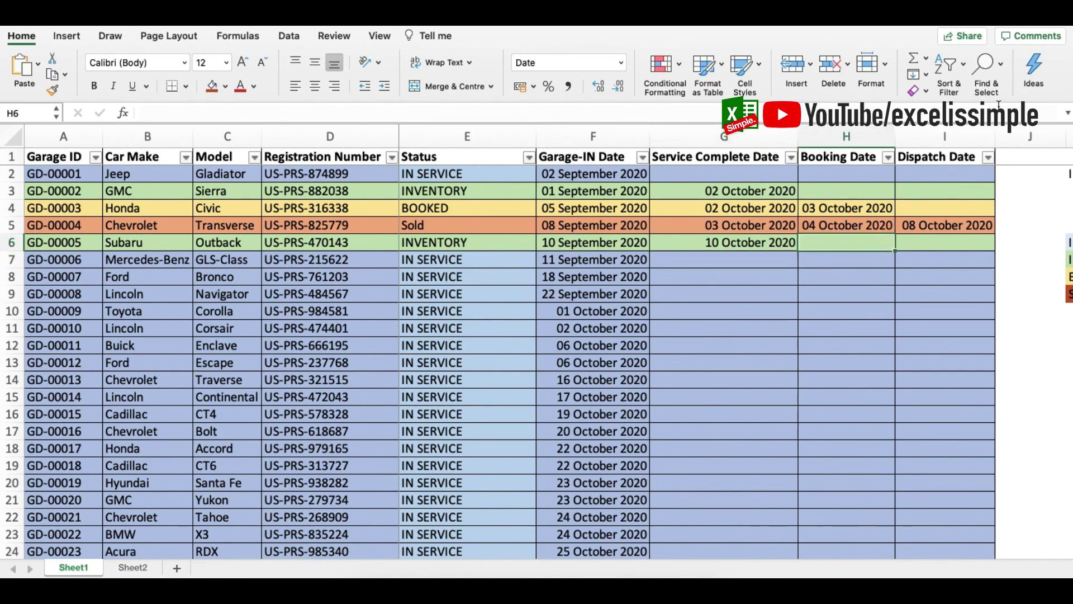
pyautogui.write('12 oct')
pyautogui.press('Return')
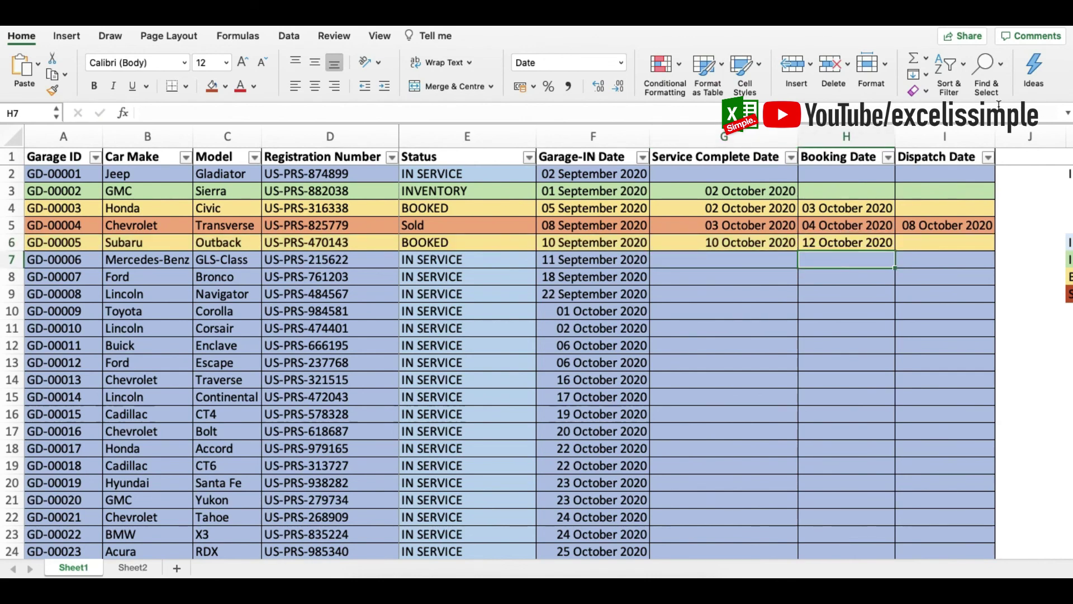
pyautogui.press('Up')
pyautogui.press('Right')
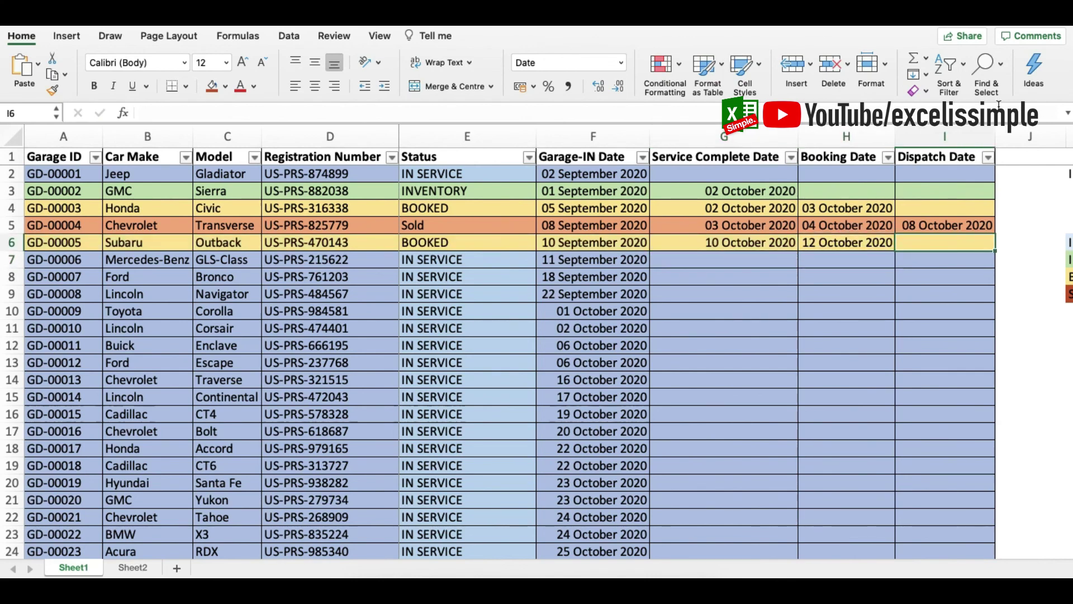
pyautogui.write('14 oct')
pyautogui.press('Return')
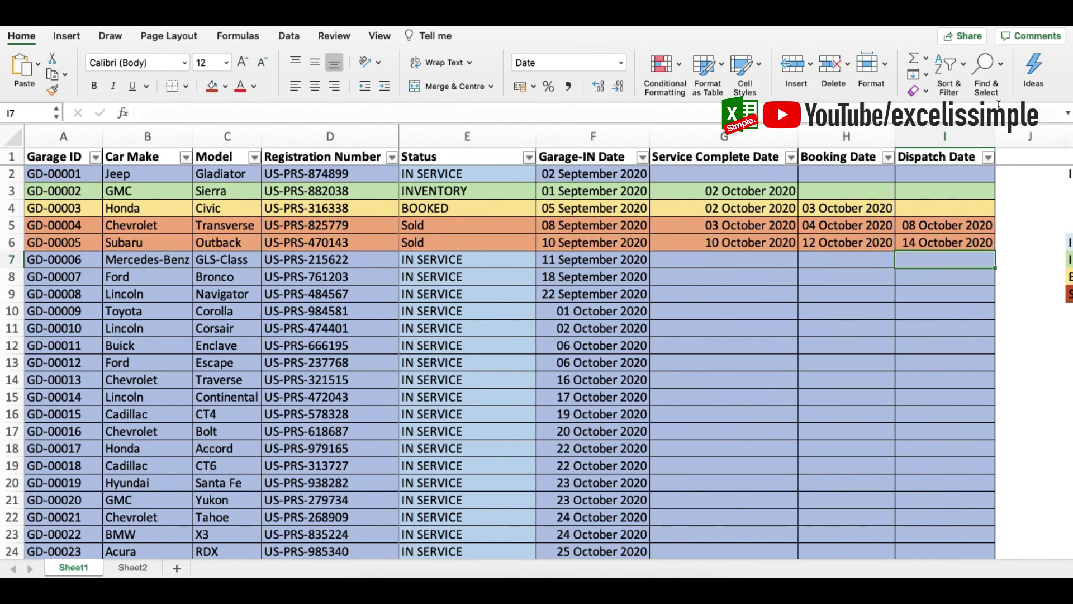